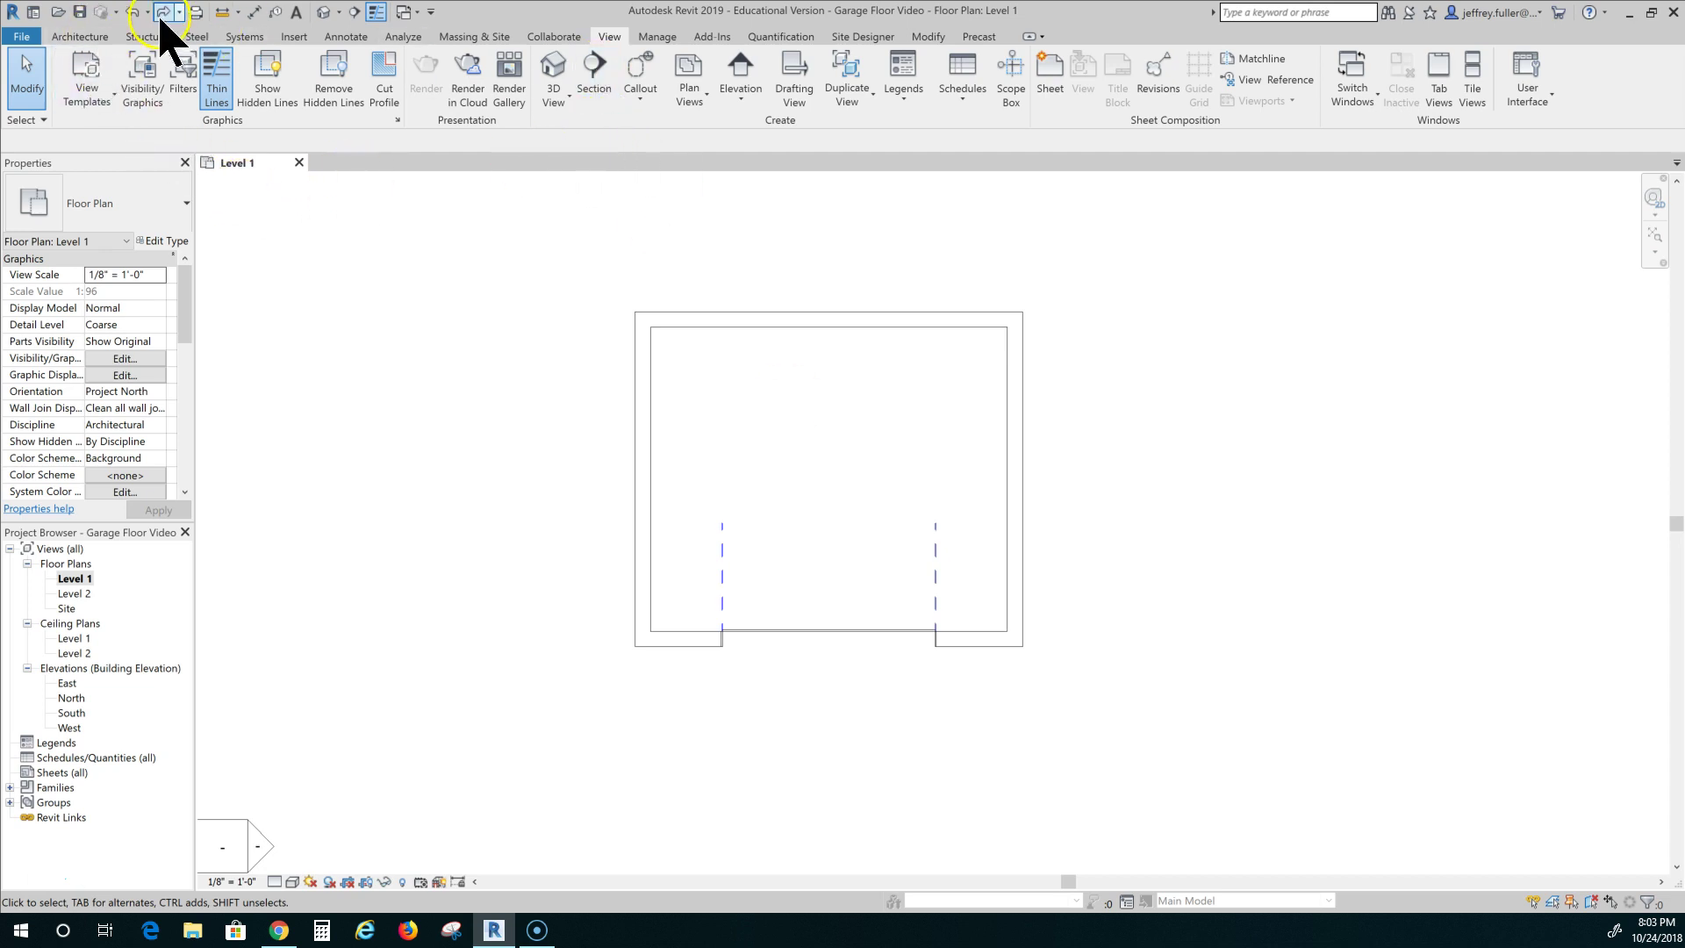
Step: Start a new floor and duplicate the Generic - 12" type as "4" concrete"
{"action": "left_click", "coordinate": [95, 36]}
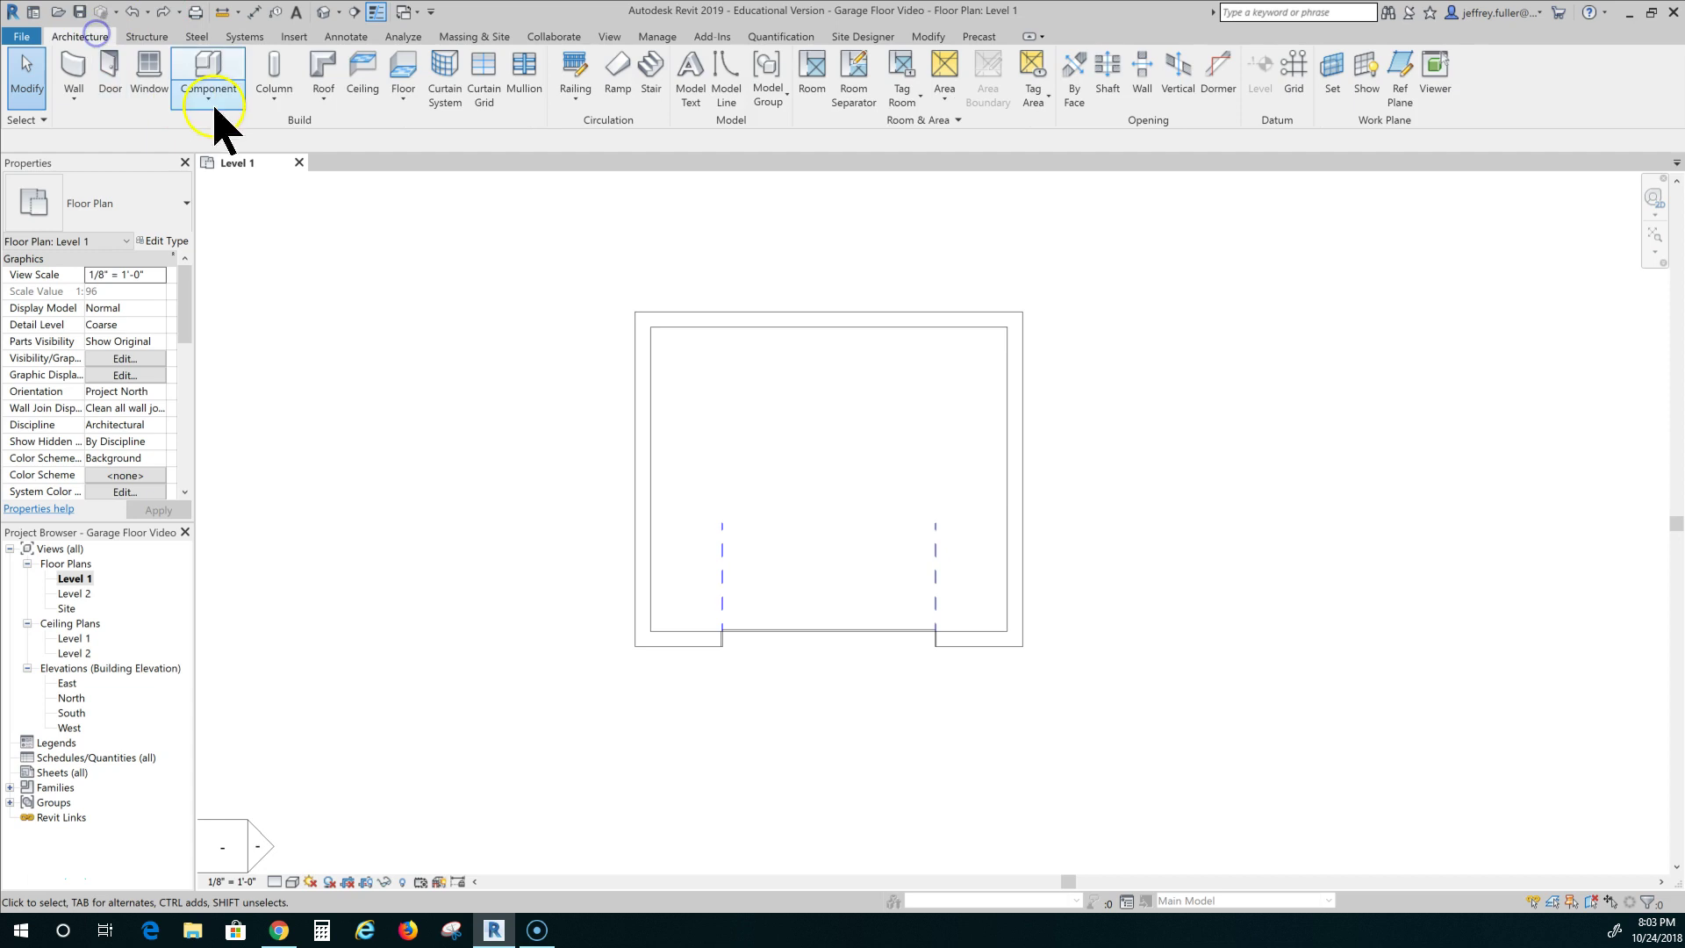
{"action": "left_click", "coordinate": [404, 72]}
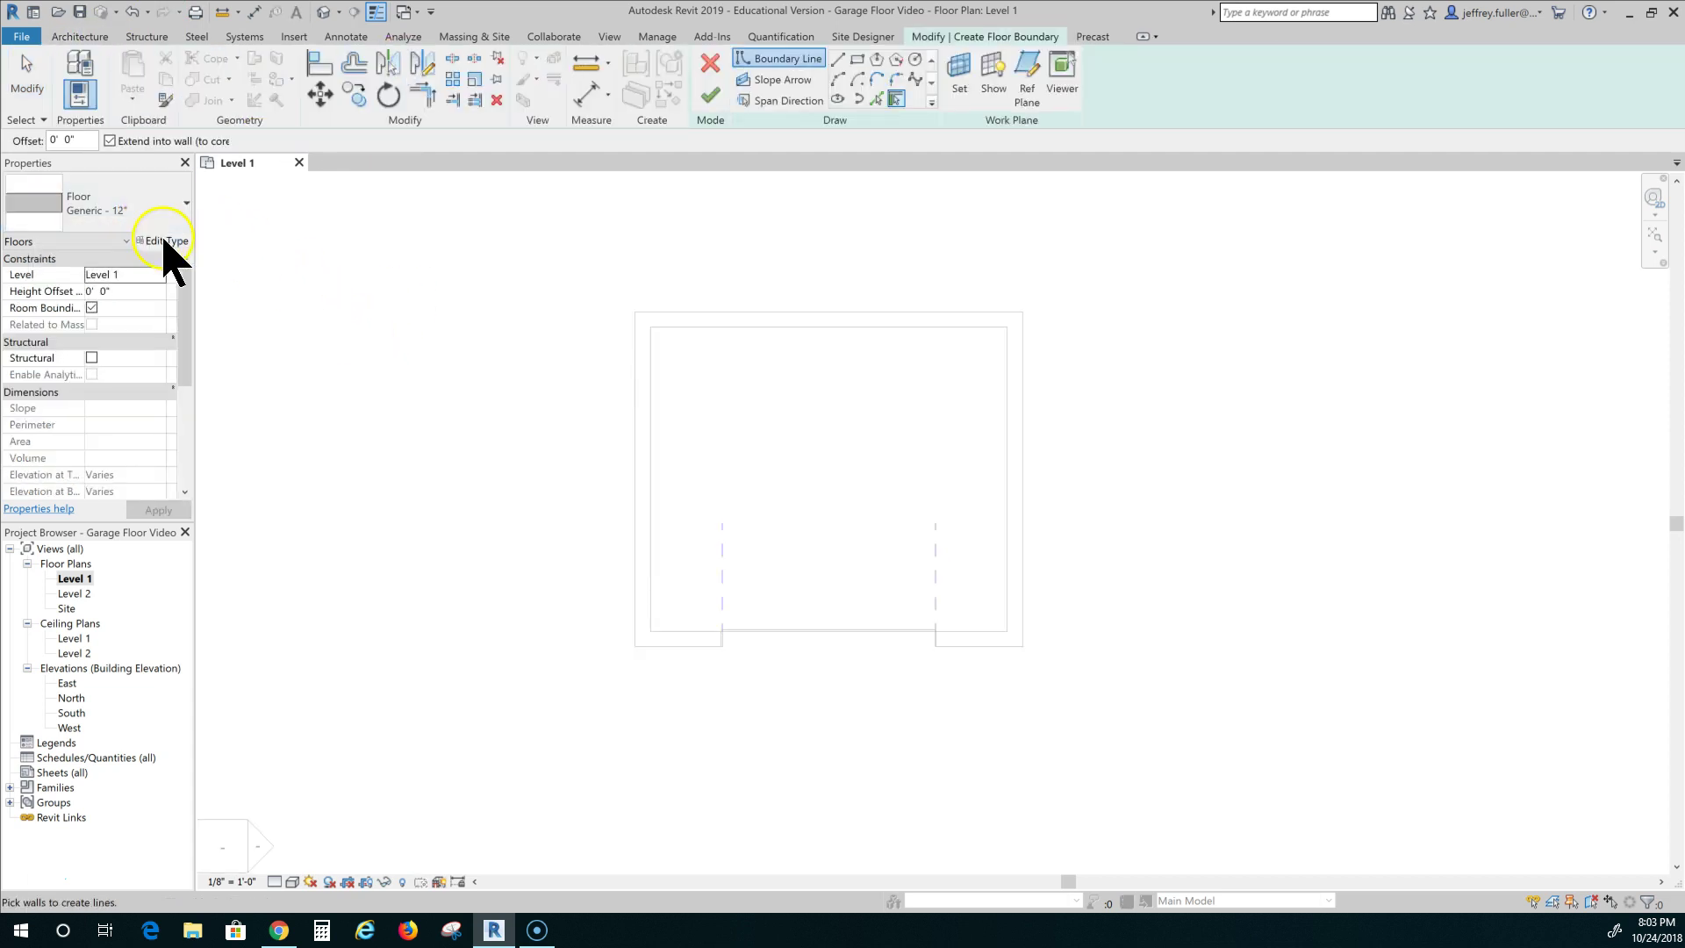
{"action": "left_click", "coordinate": [165, 240]}
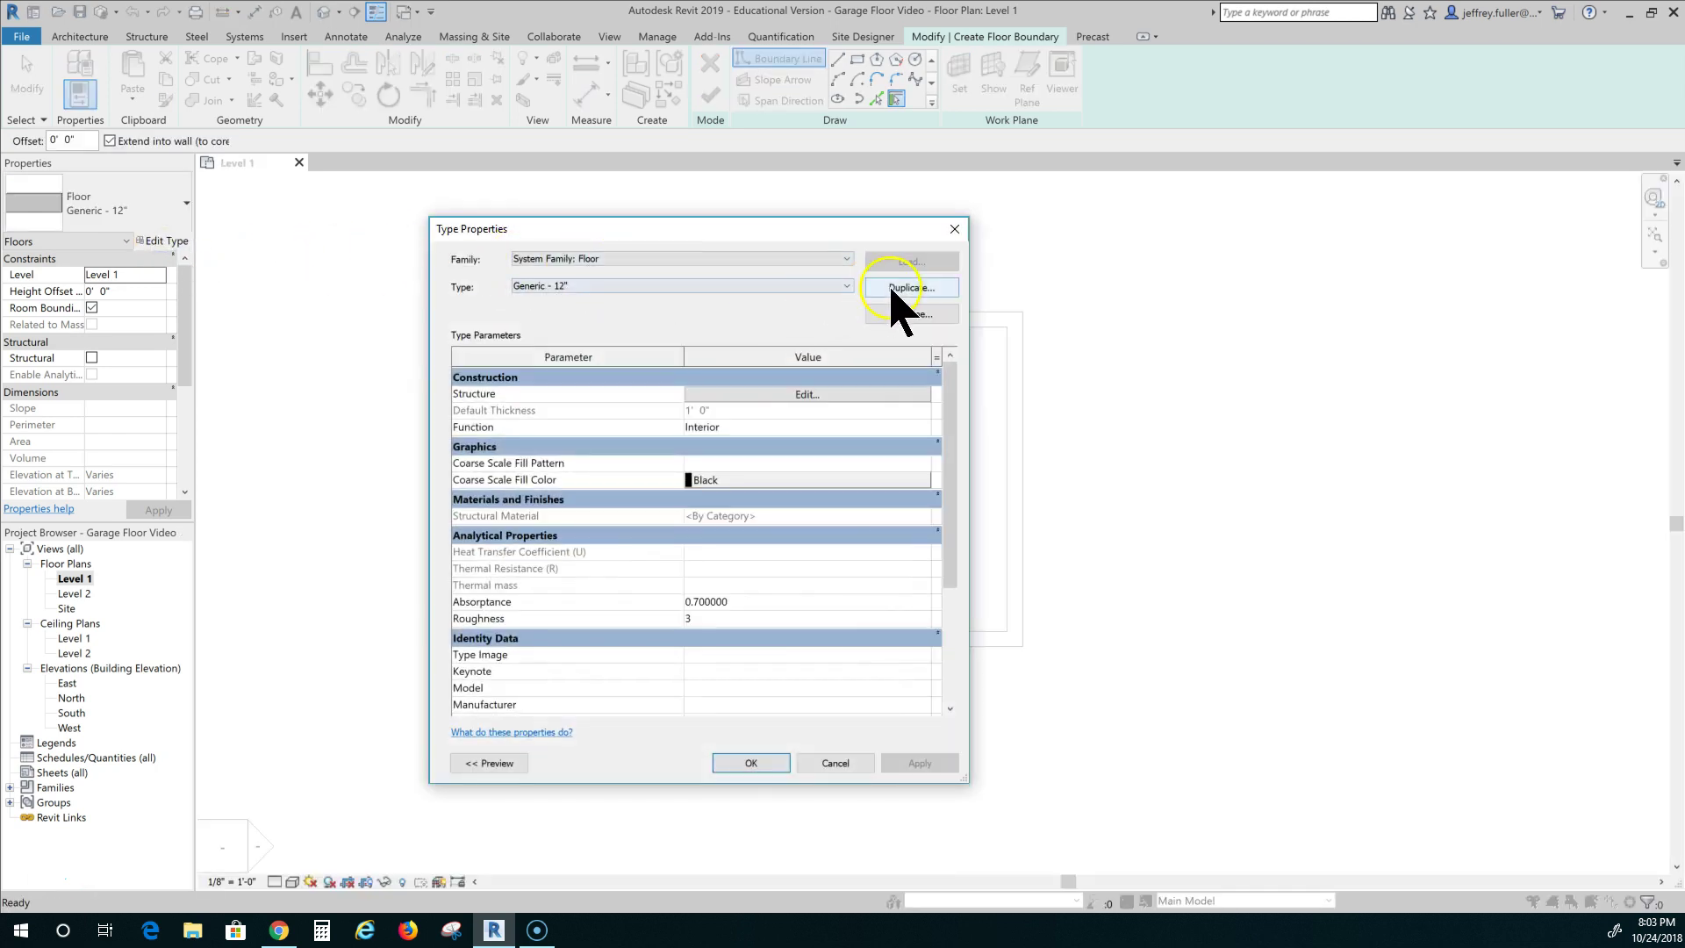
{"action": "left_click", "coordinate": [910, 291]}
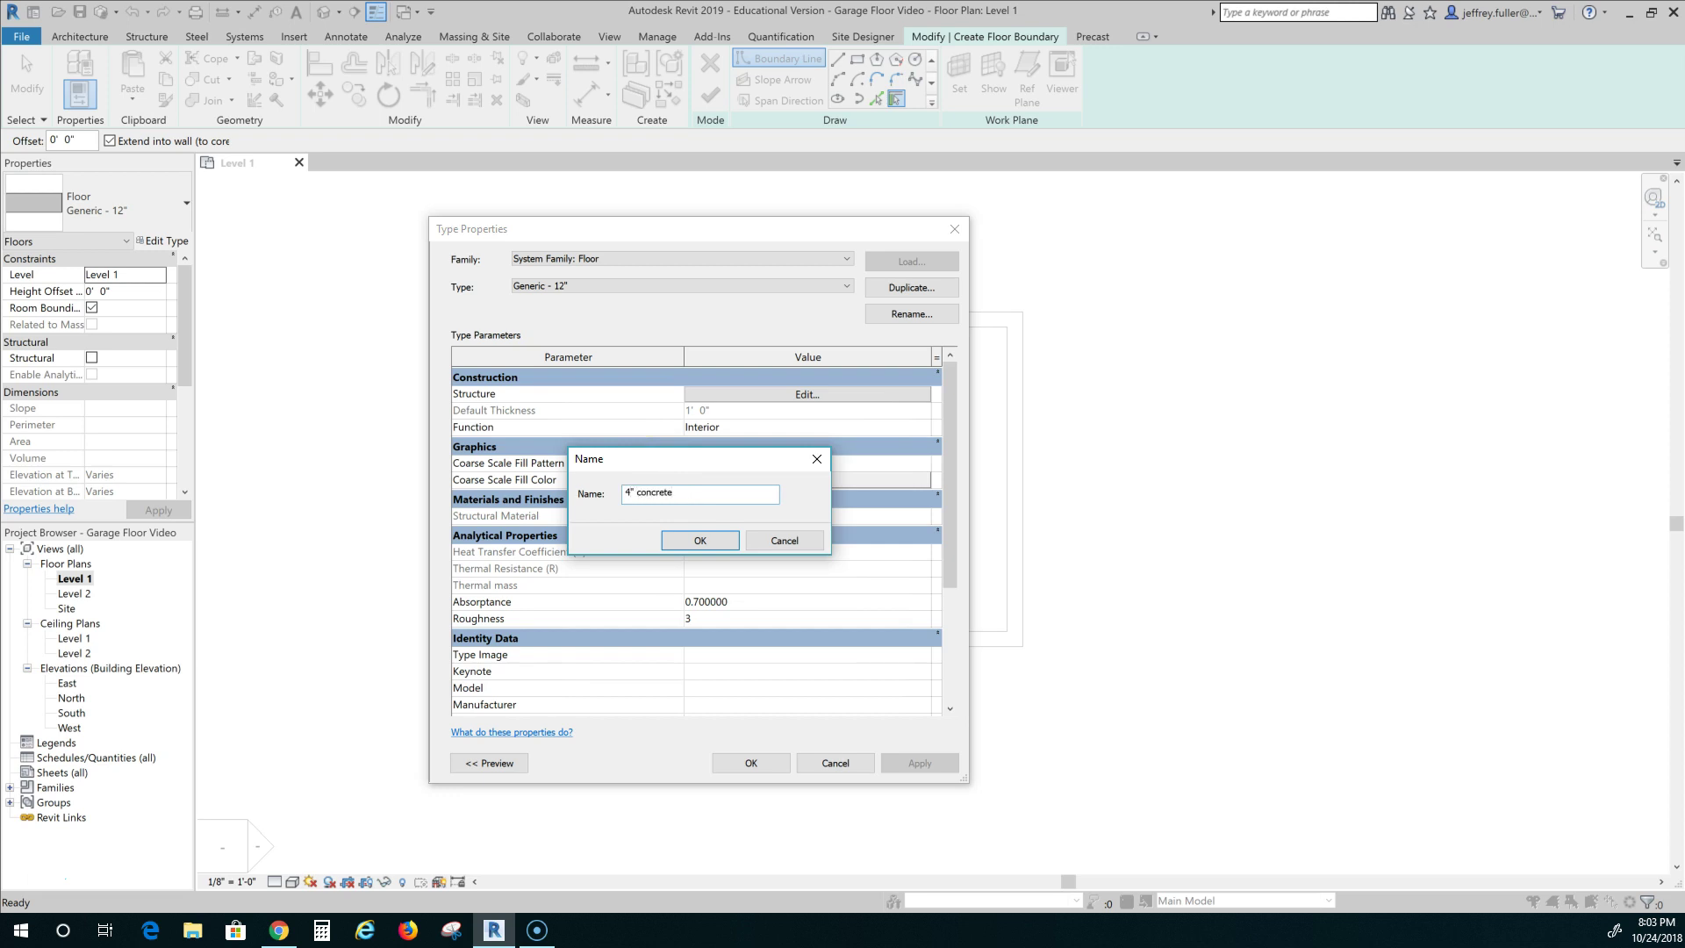
{"action": "left_click", "coordinate": [714, 538]}
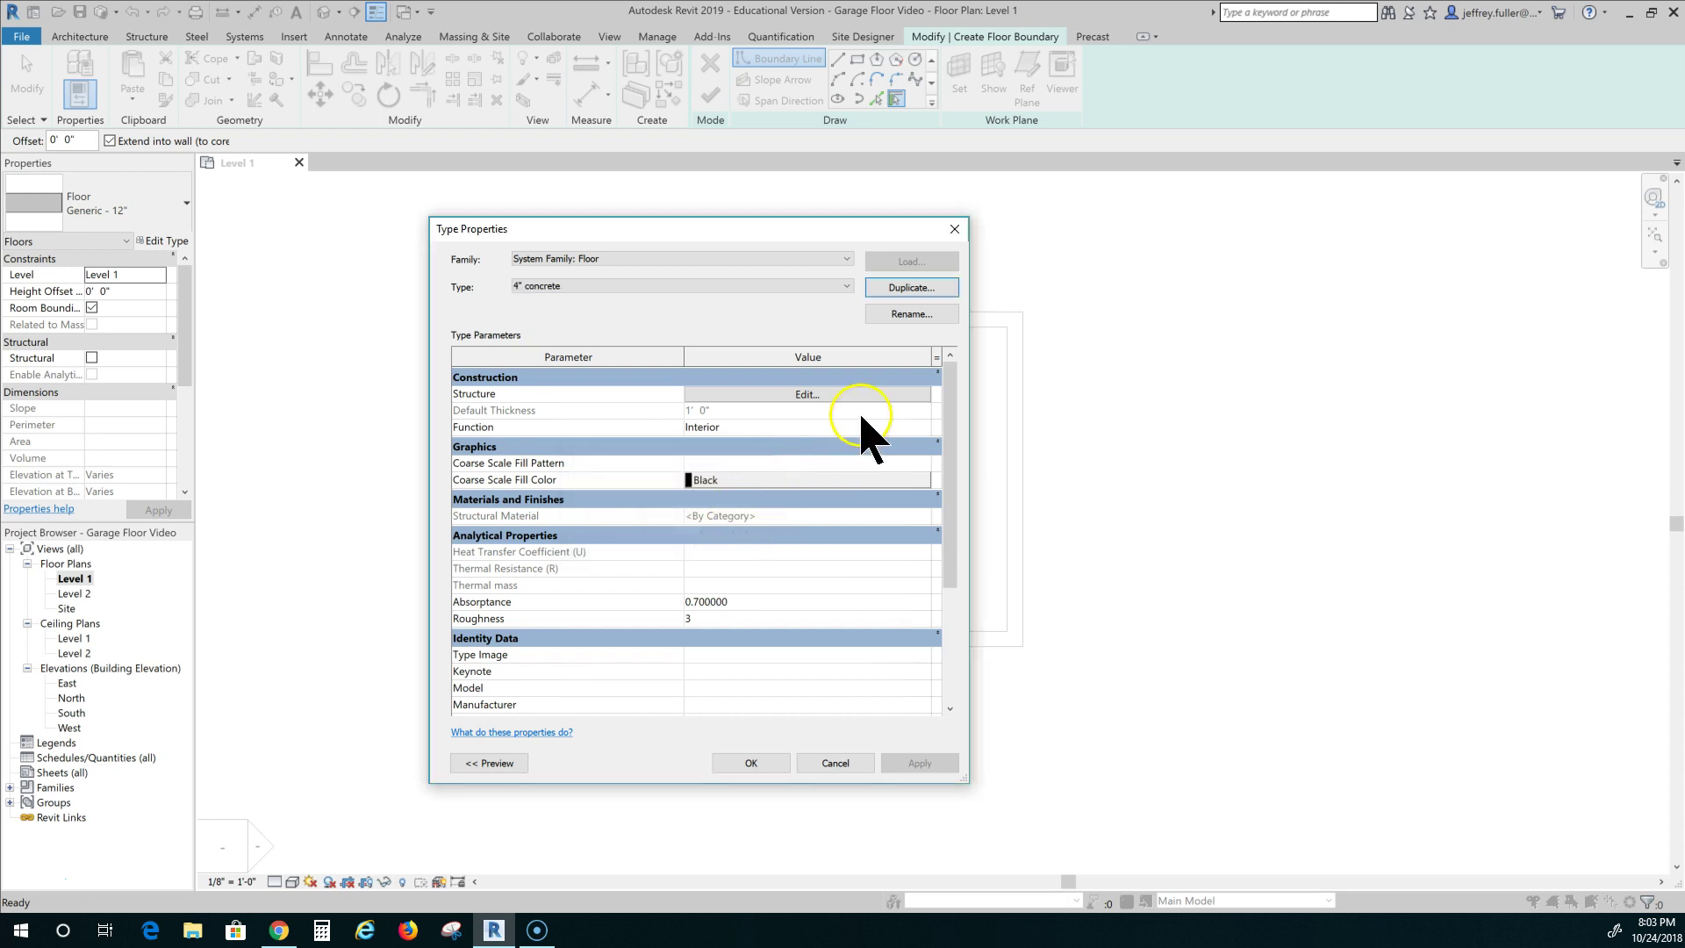
Step: Set the 4" concrete type's structure layer to 4" thick with the Concrete, Cast-in-Place gray material
{"action": "left_click", "coordinate": [830, 394]}
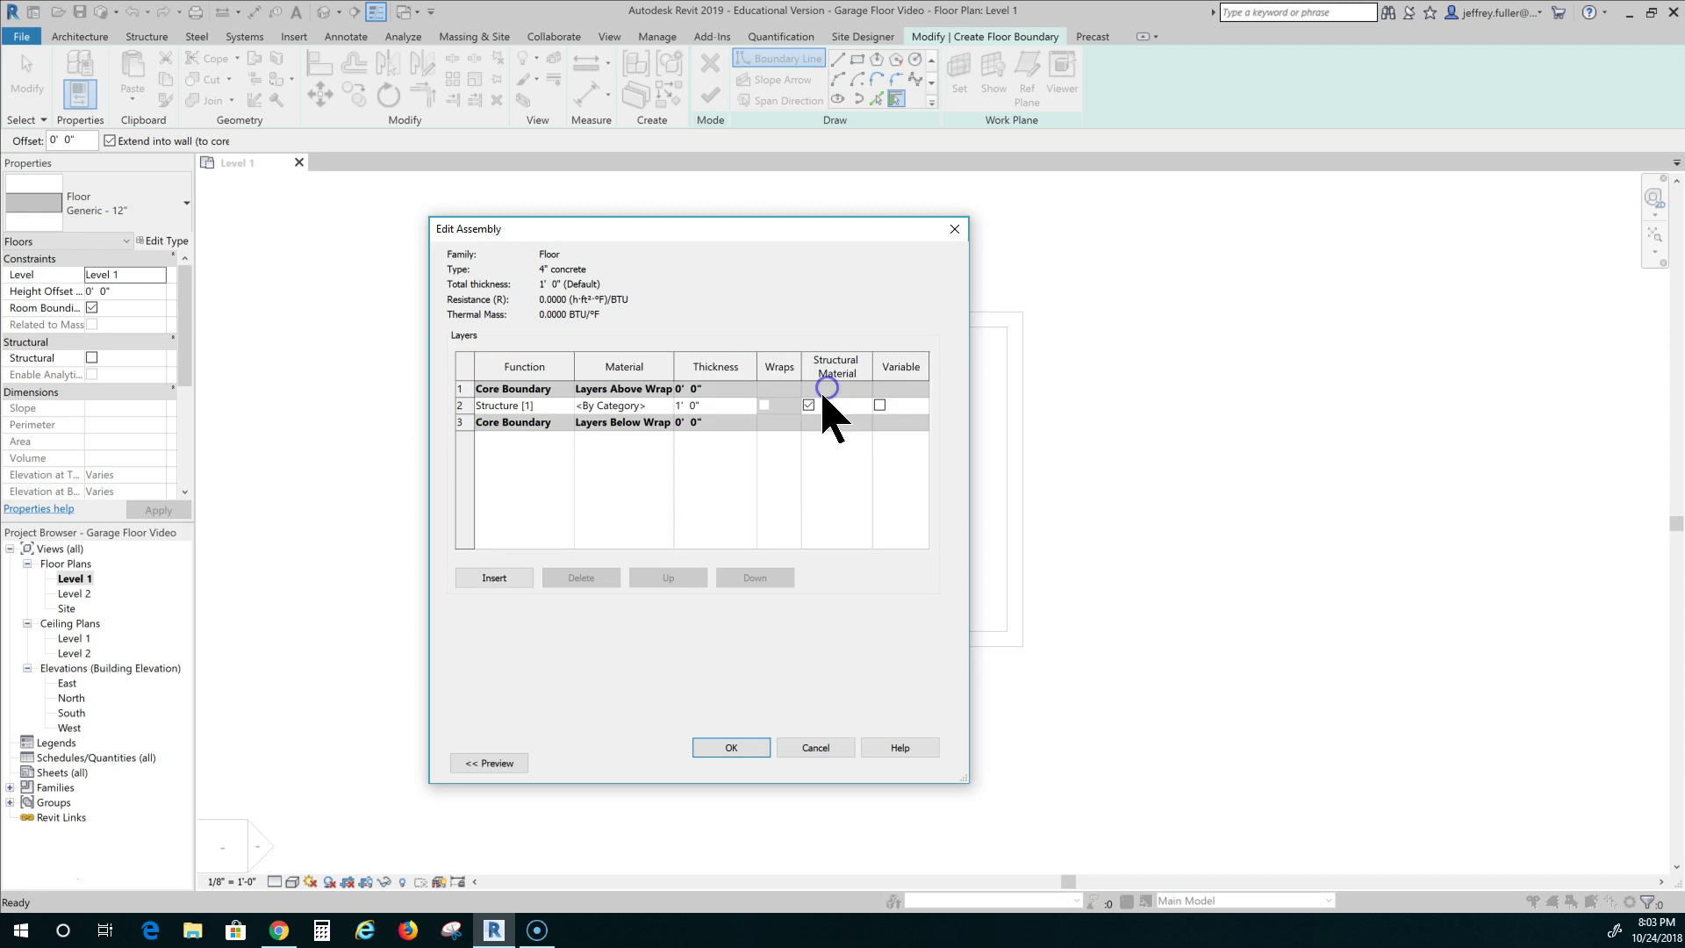
{"action": "left_click", "coordinate": [710, 404]}
{"action": "key", "text": "Tab"}
{"action": "left_click", "coordinate": [630, 409]}
{"action": "left_click", "coordinate": [667, 405]}
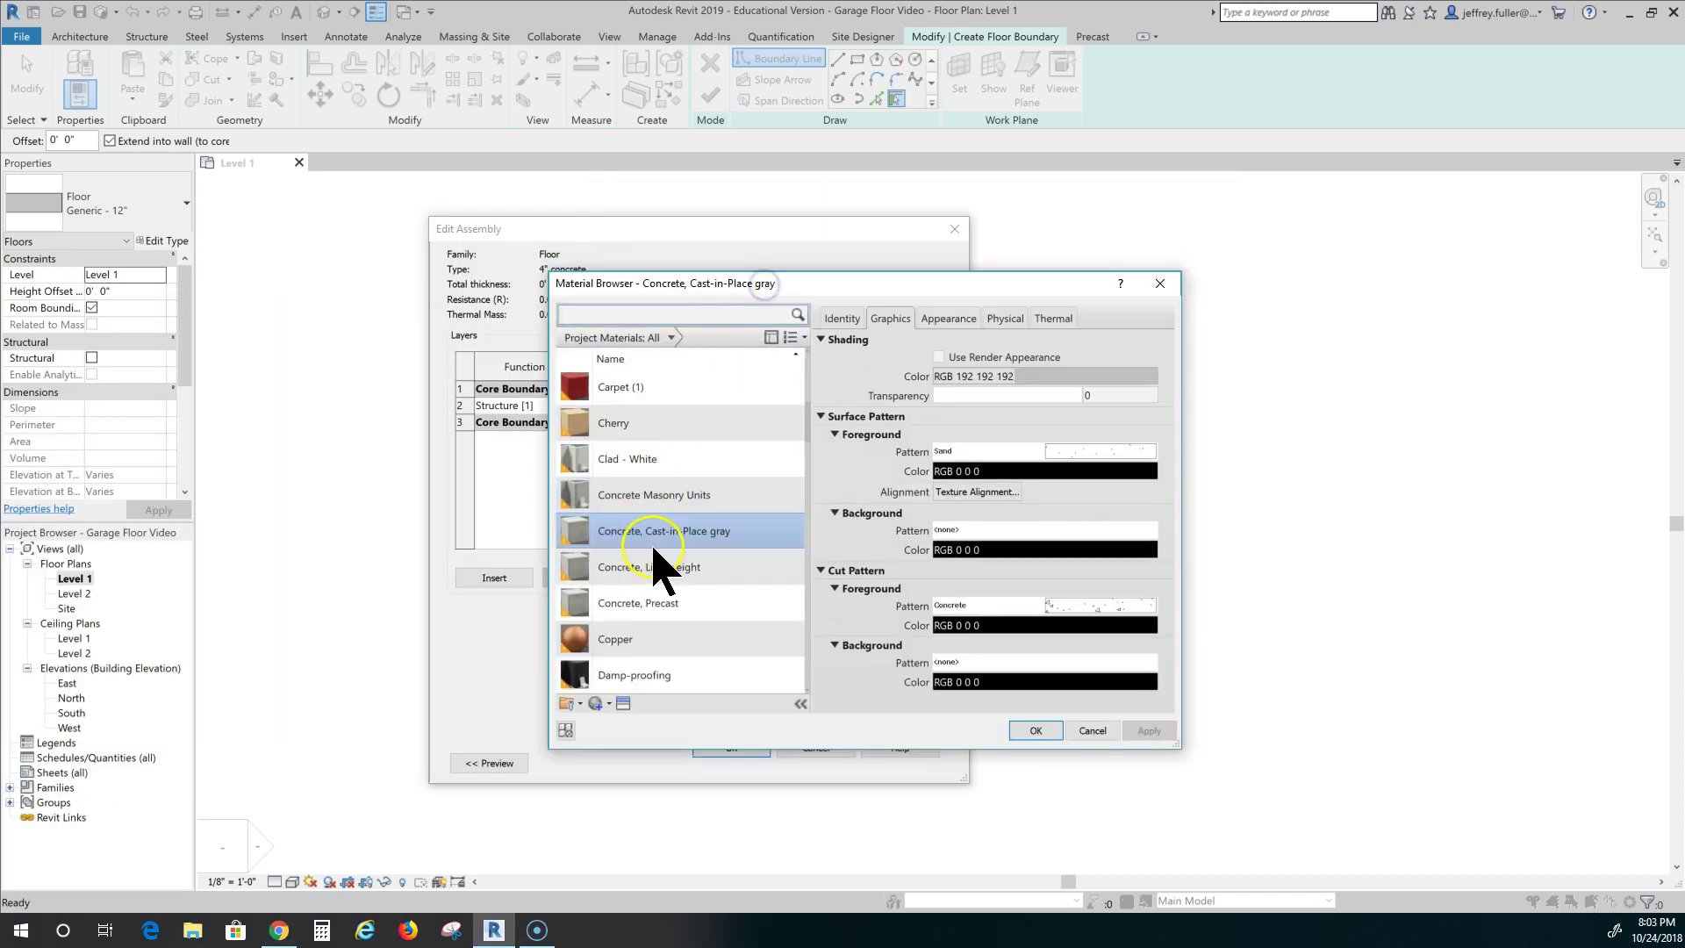
{"action": "left_click", "coordinate": [667, 530]}
{"action": "left_click", "coordinate": [1037, 732]}
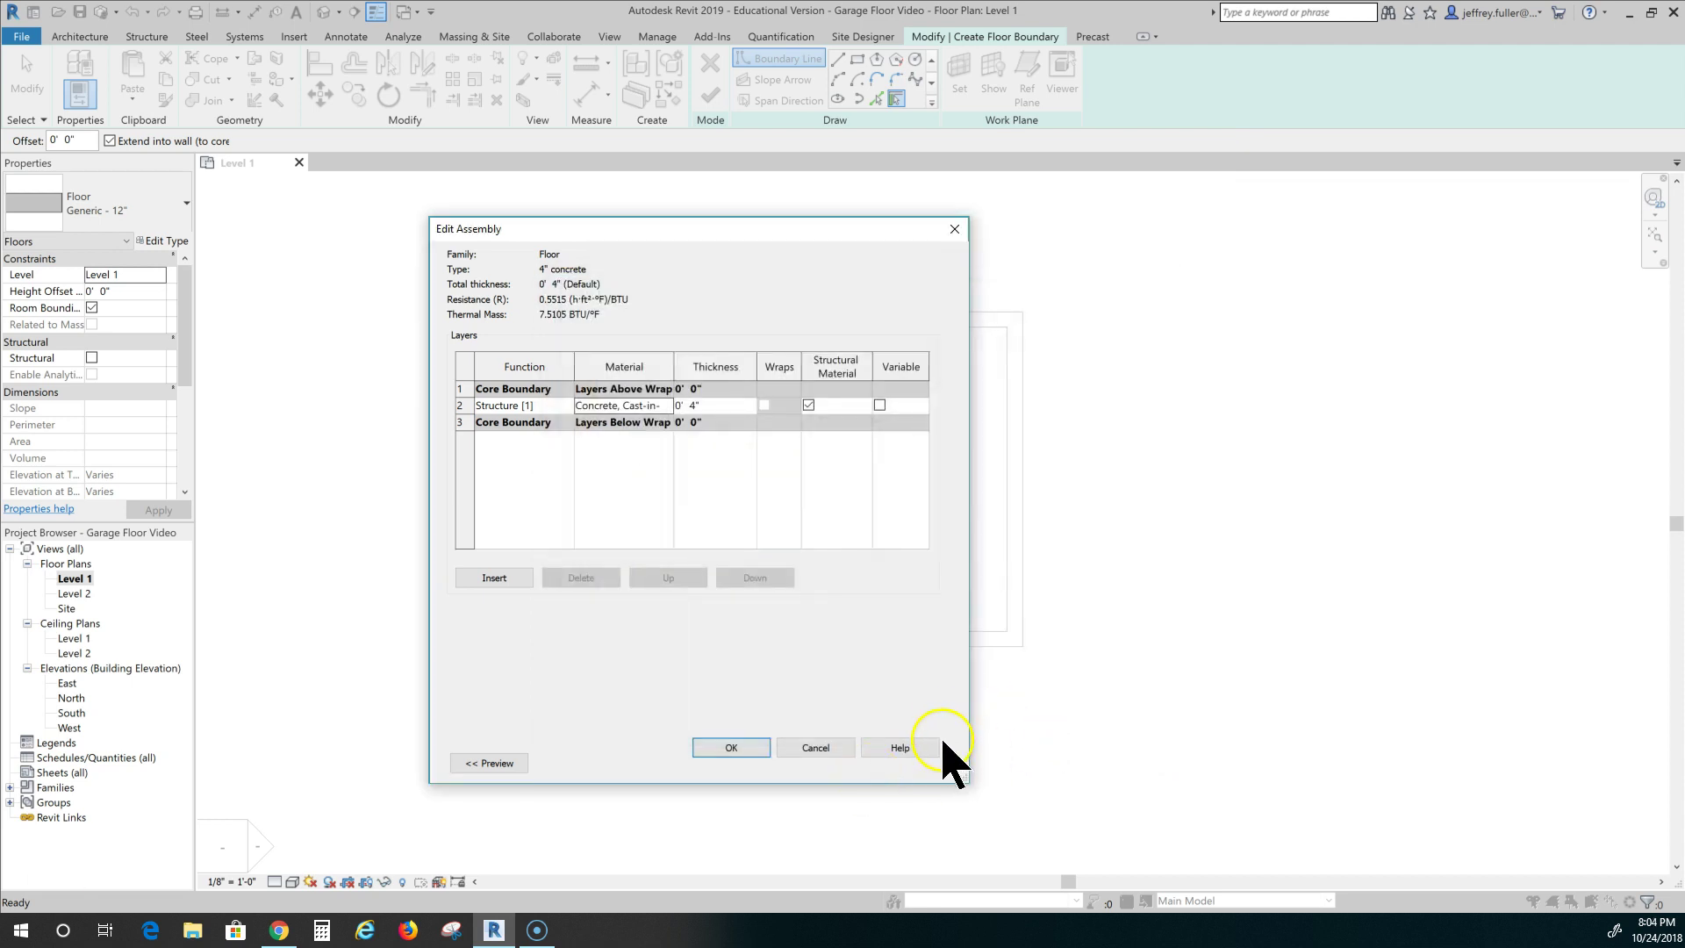
{"action": "left_click", "coordinate": [743, 755]}
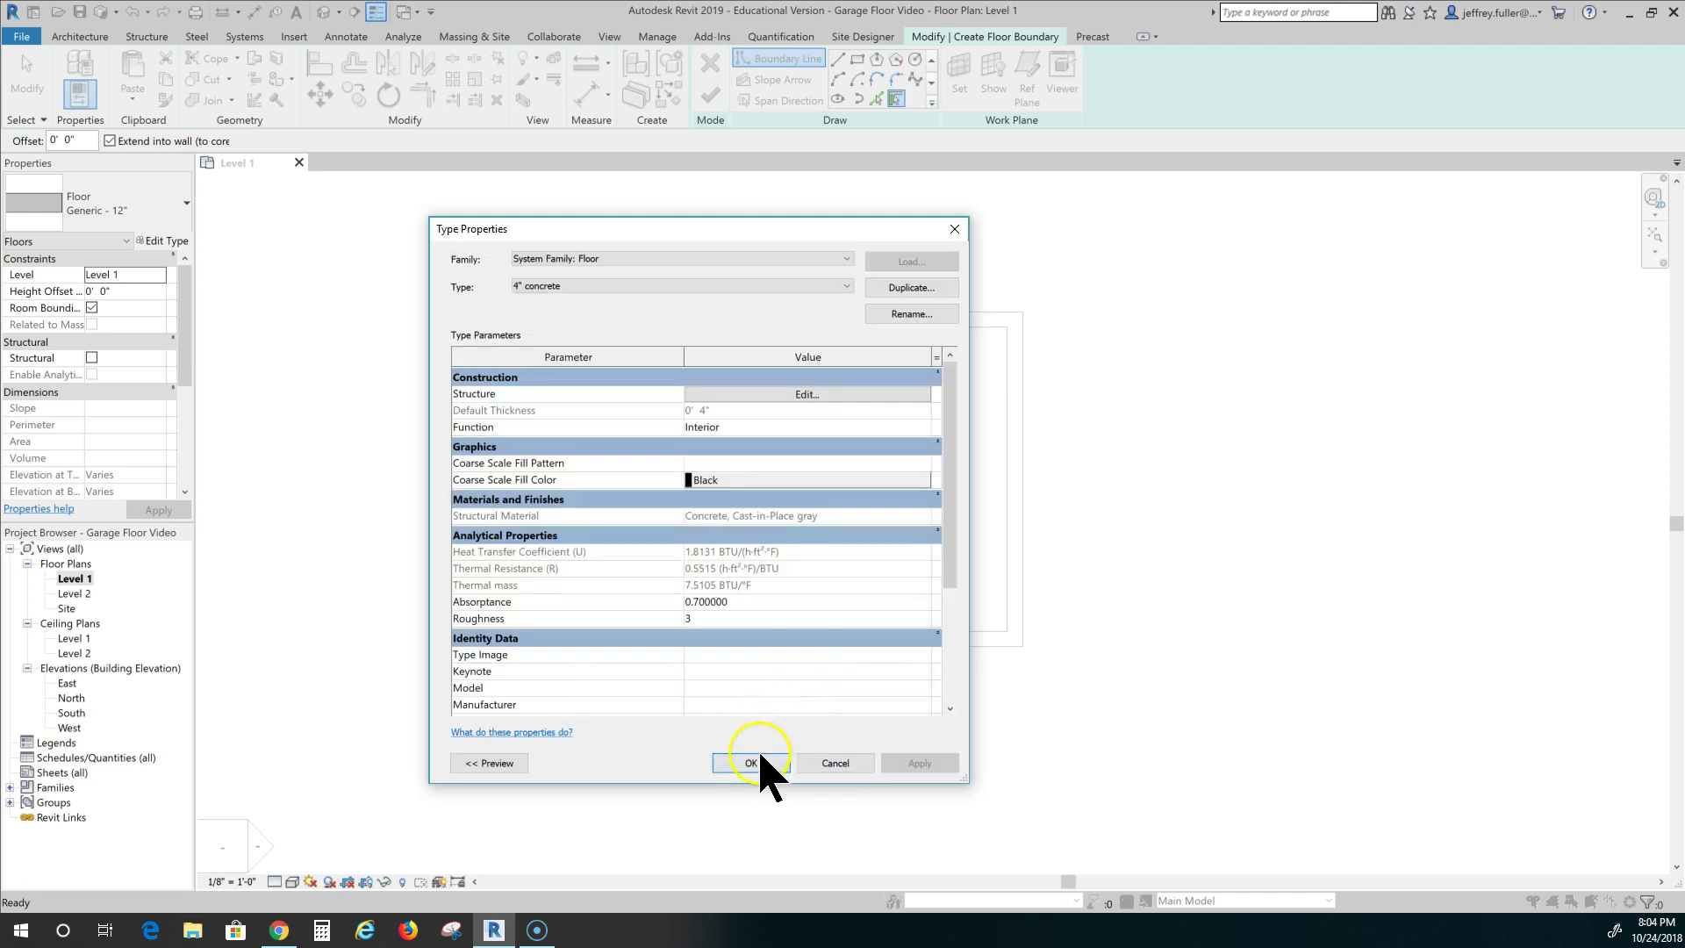
{"action": "left_click", "coordinate": [757, 759]}
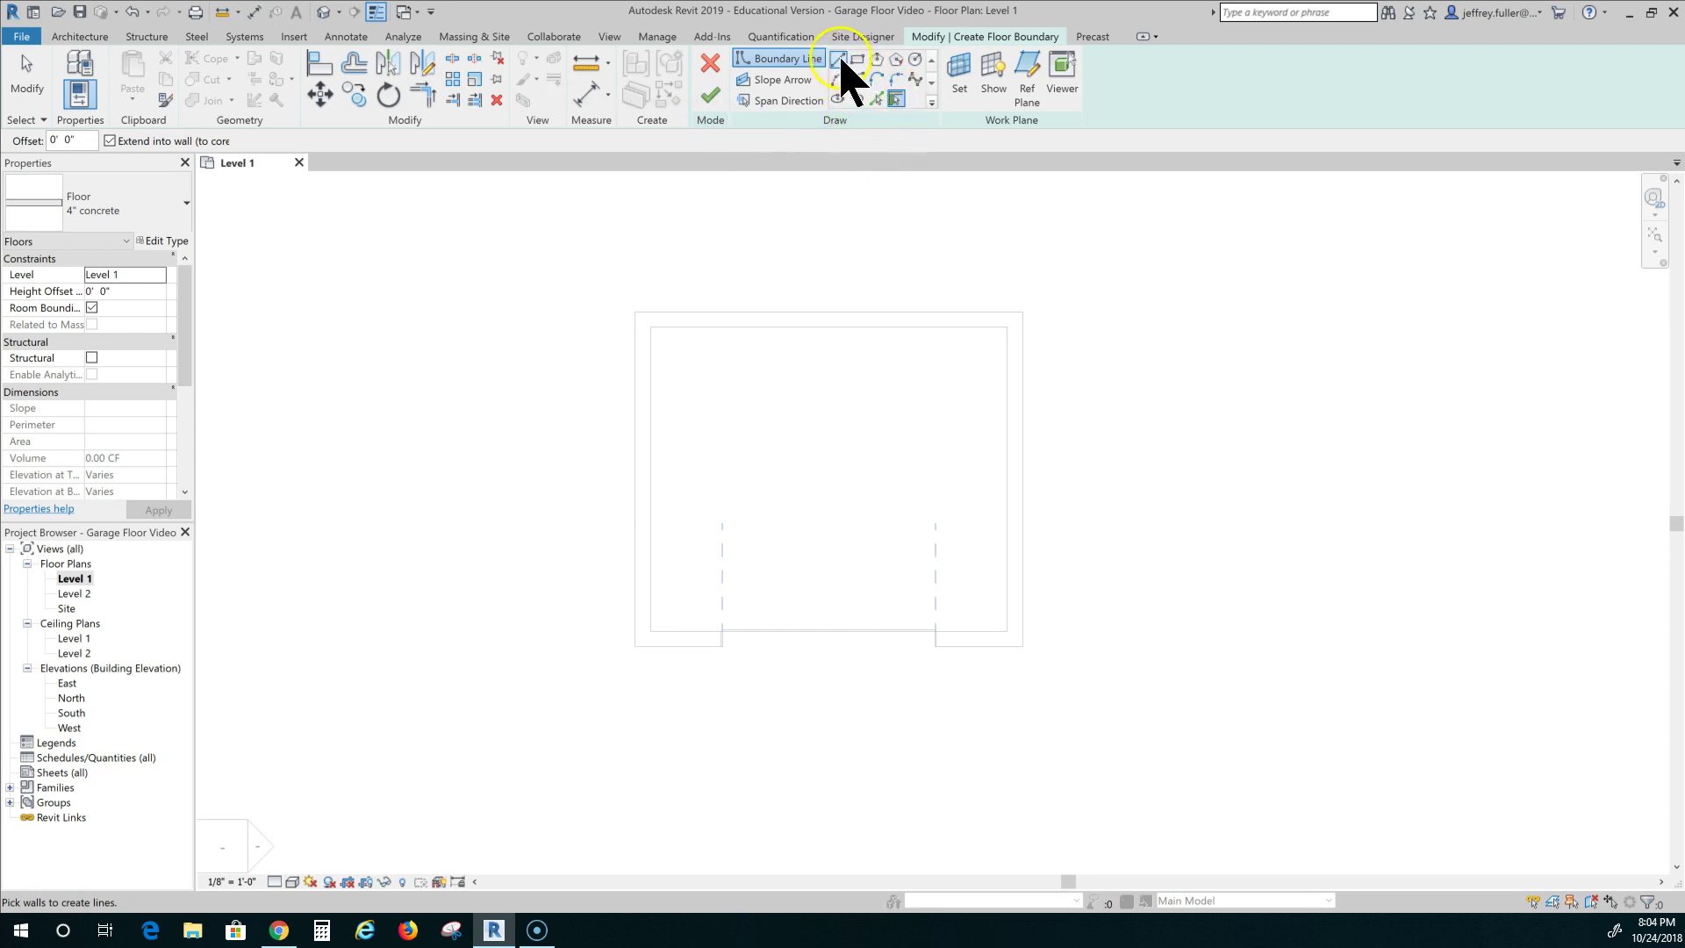
Step: Sketch a rectangular floor boundary about 26'-10" by 20'-5" along the inner wall faces, leaving a strip uncovered at the wall opposite the garage door
{"action": "left_click", "coordinate": [837, 59]}
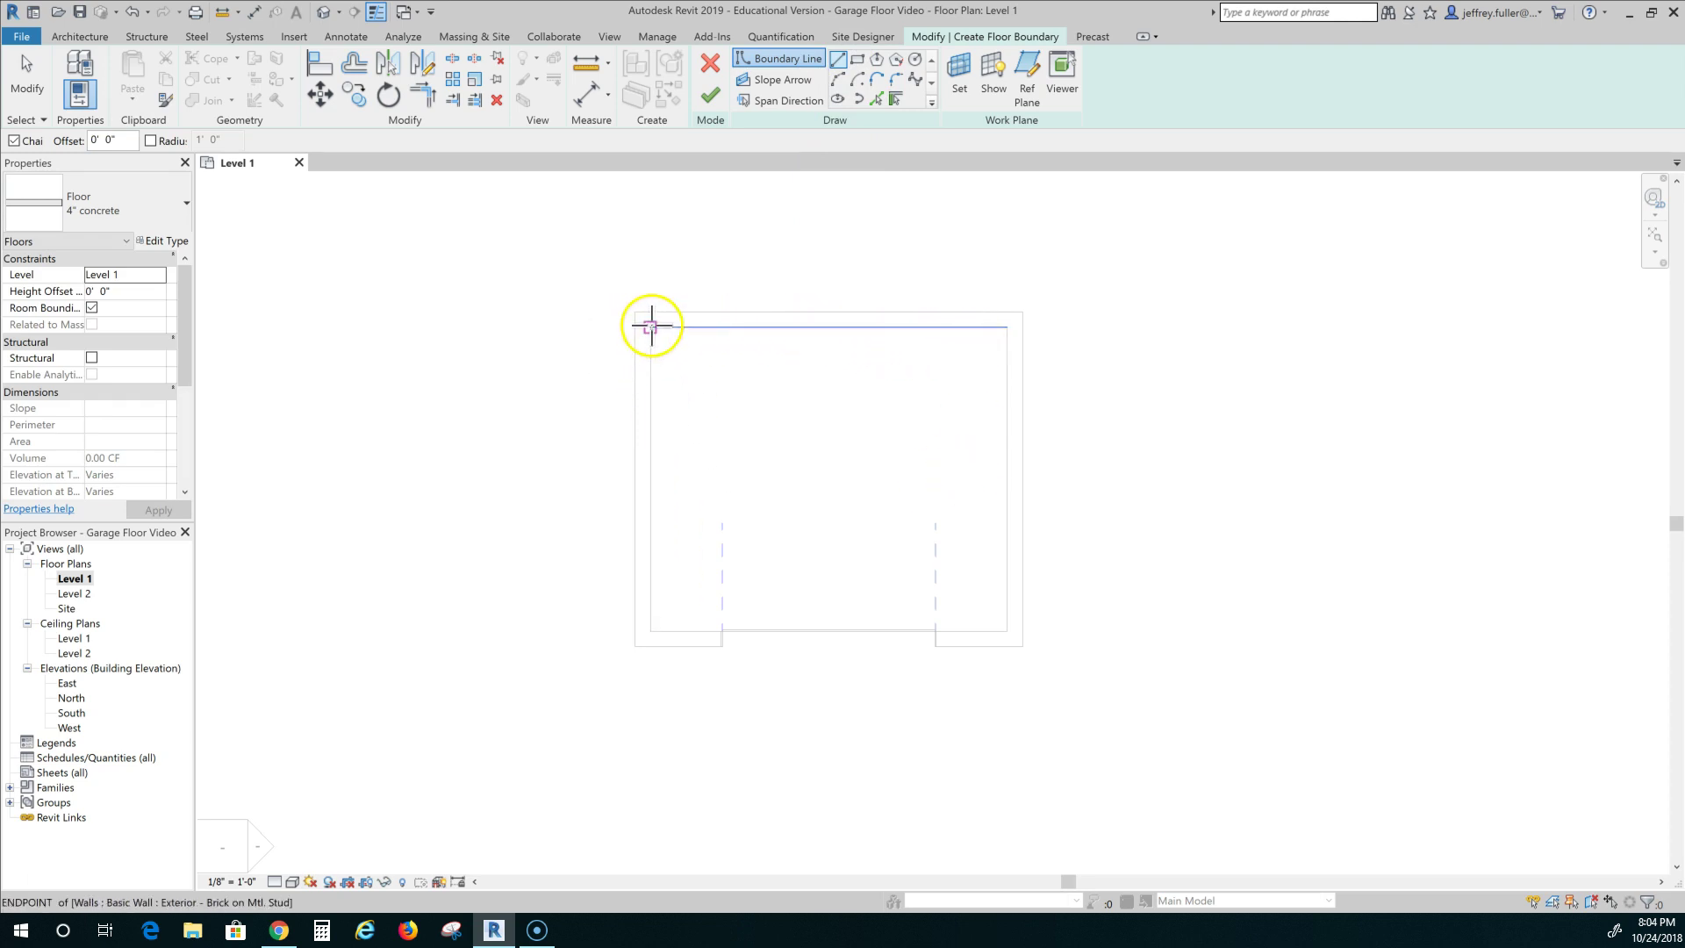
{"action": "left_click", "coordinate": [649, 326]}
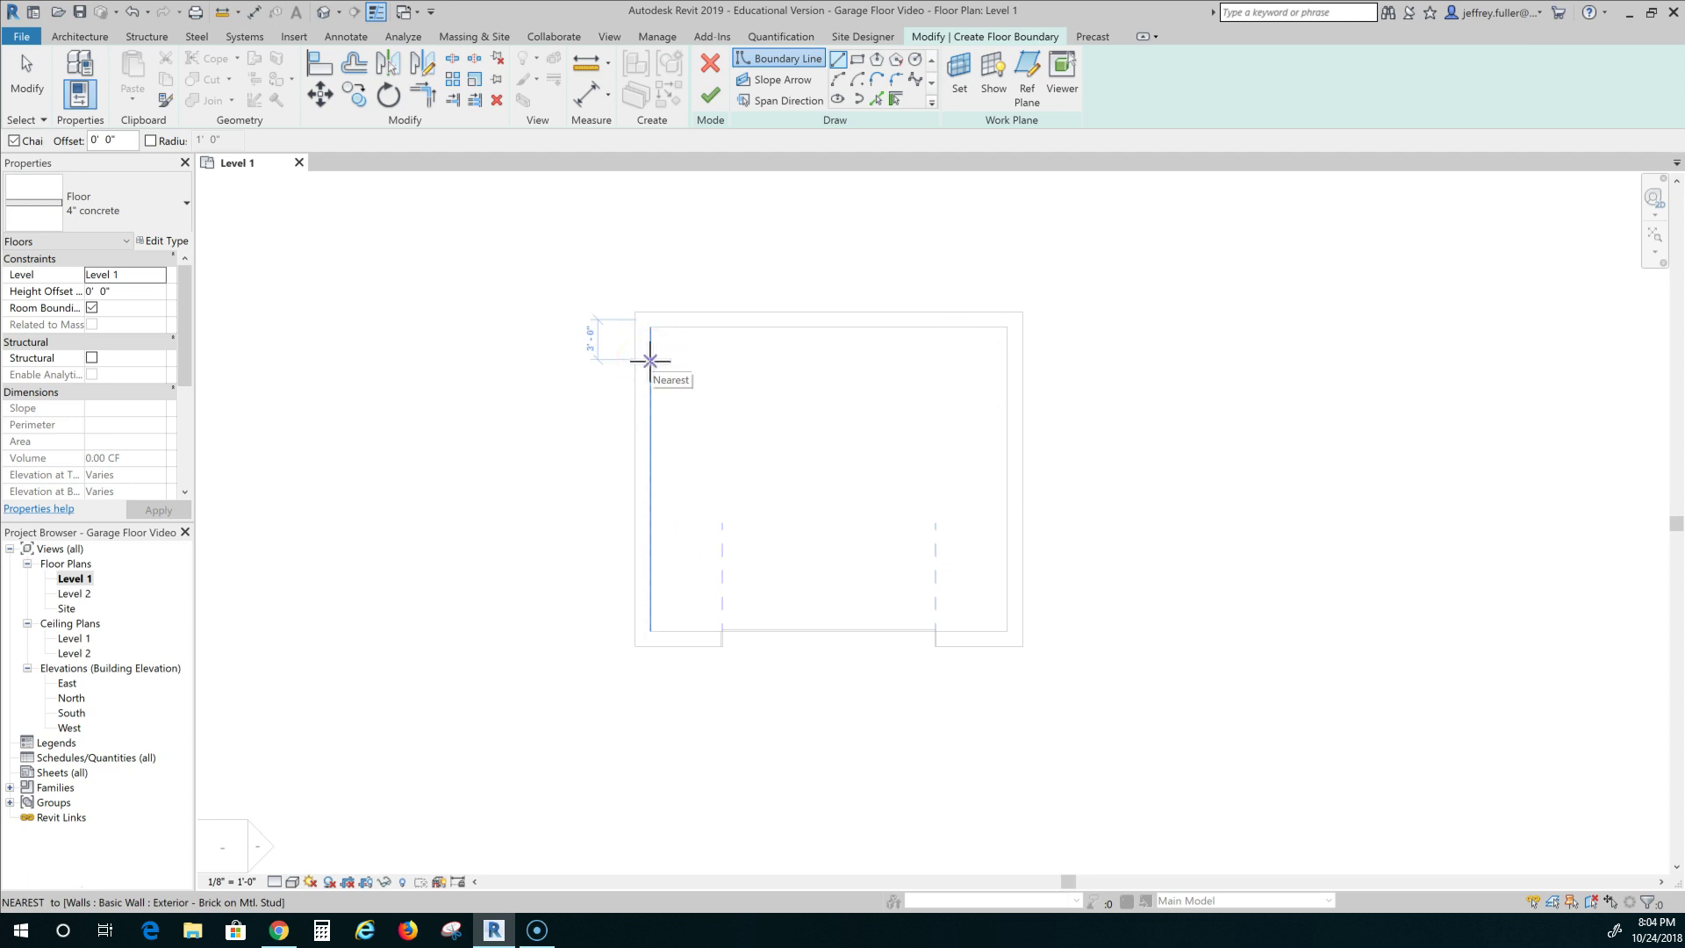
{"action": "left_click", "coordinate": [649, 361]}
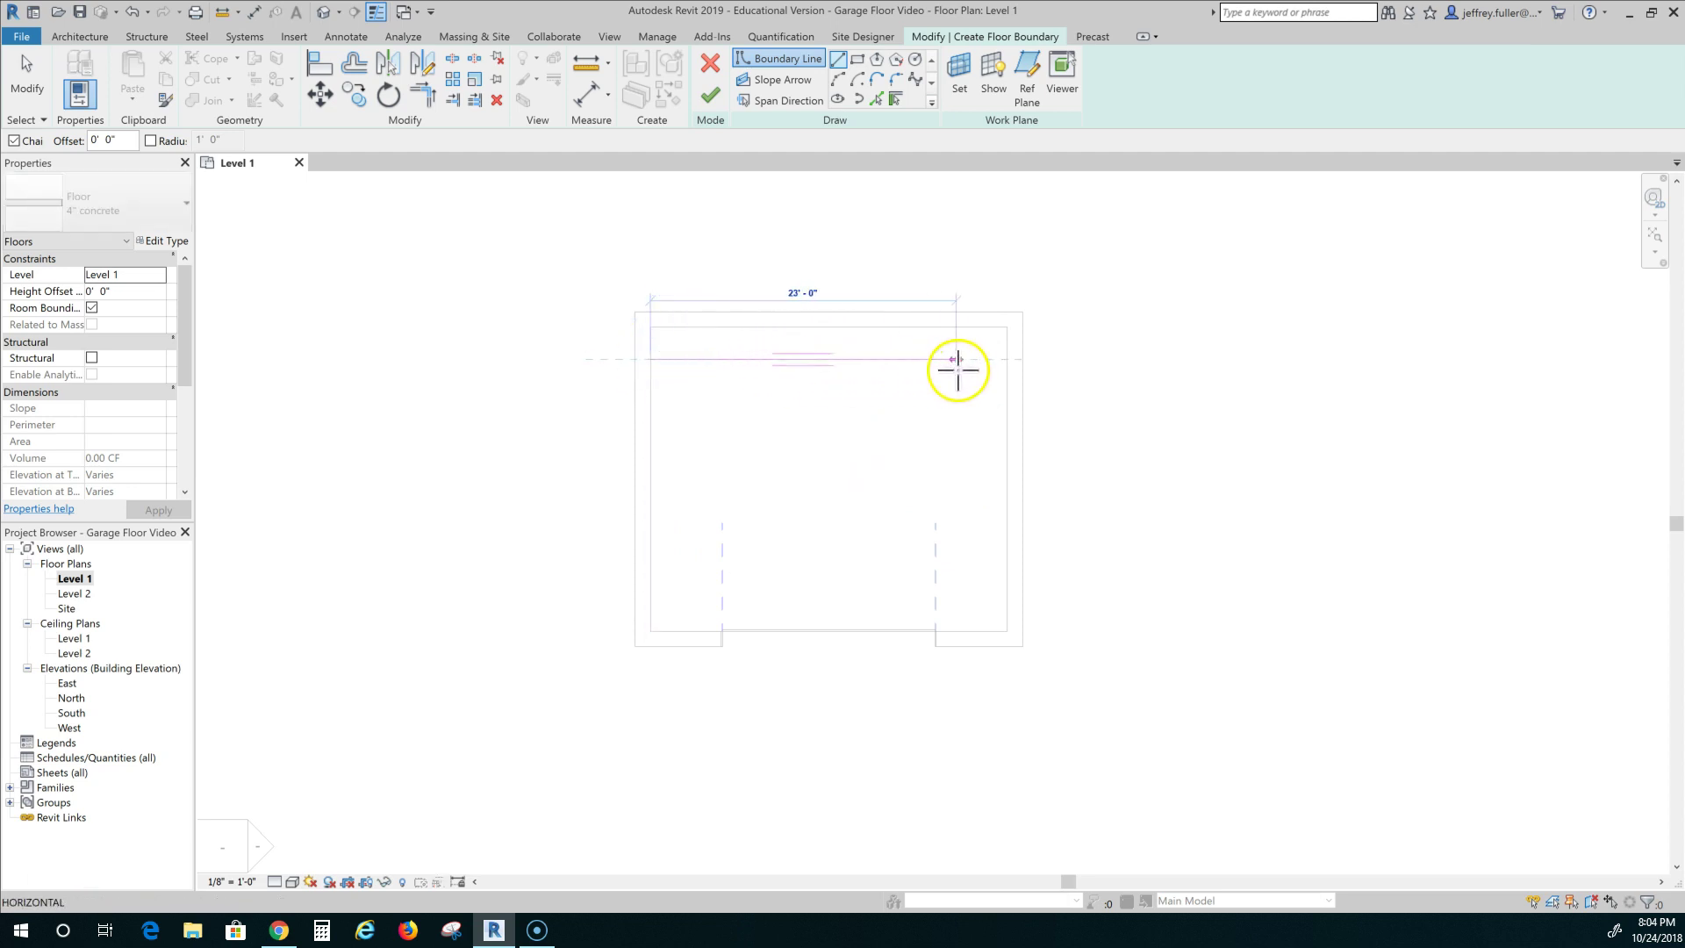
{"action": "left_click", "coordinate": [1006, 359]}
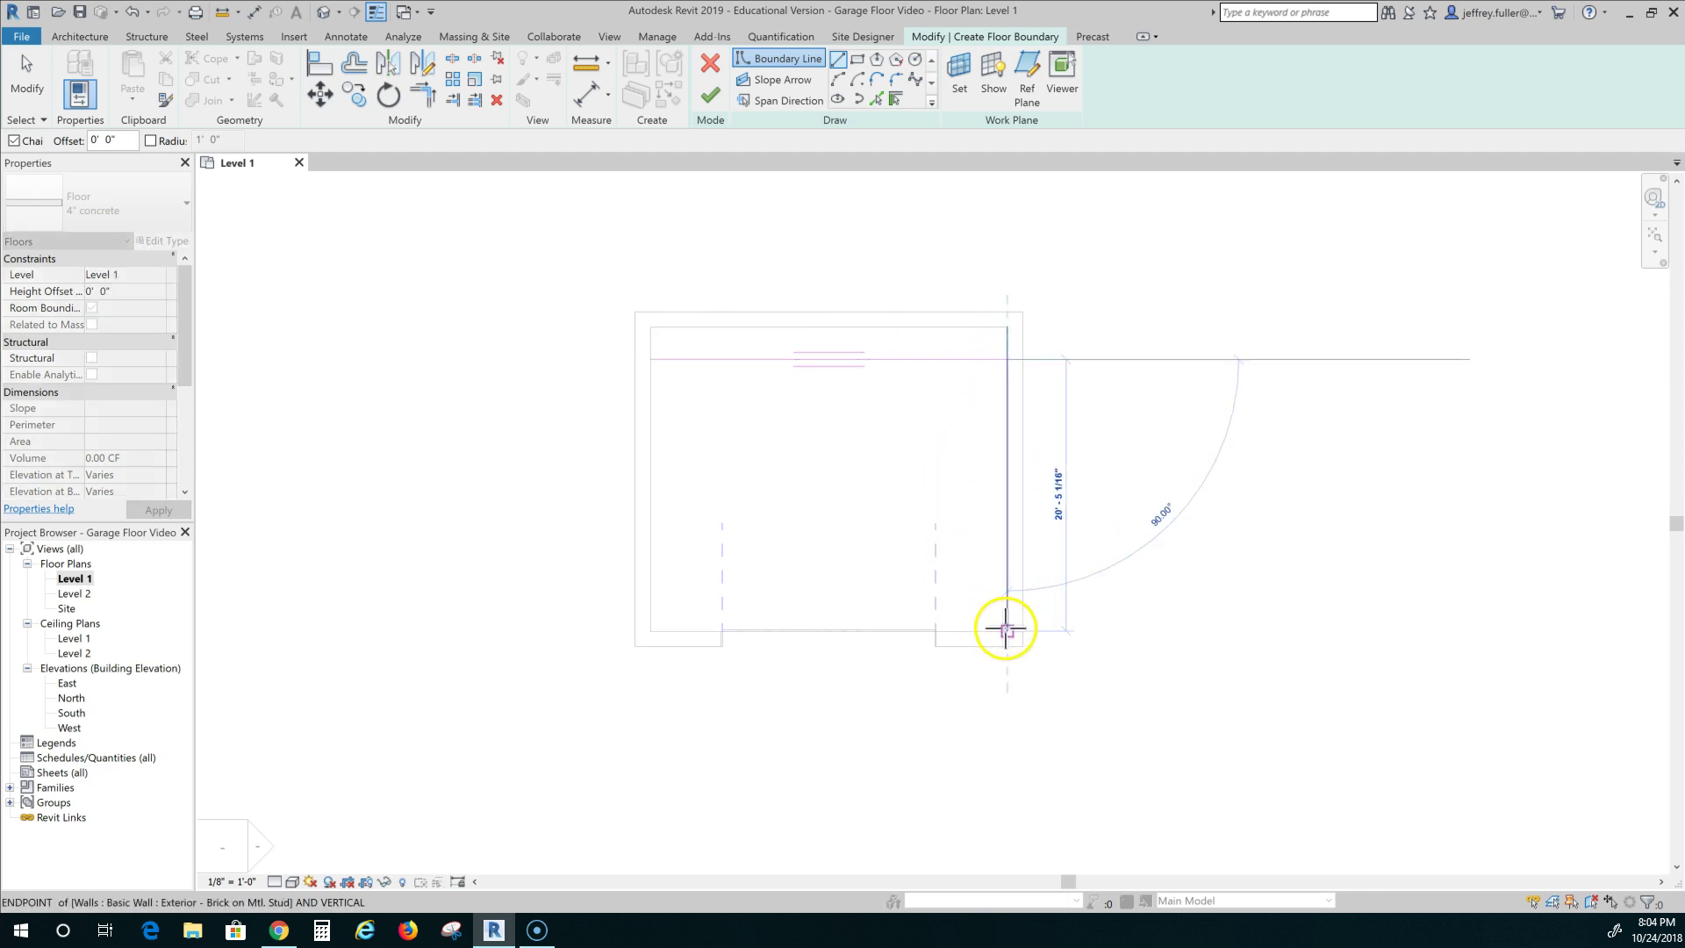
{"action": "left_click", "coordinate": [1007, 631]}
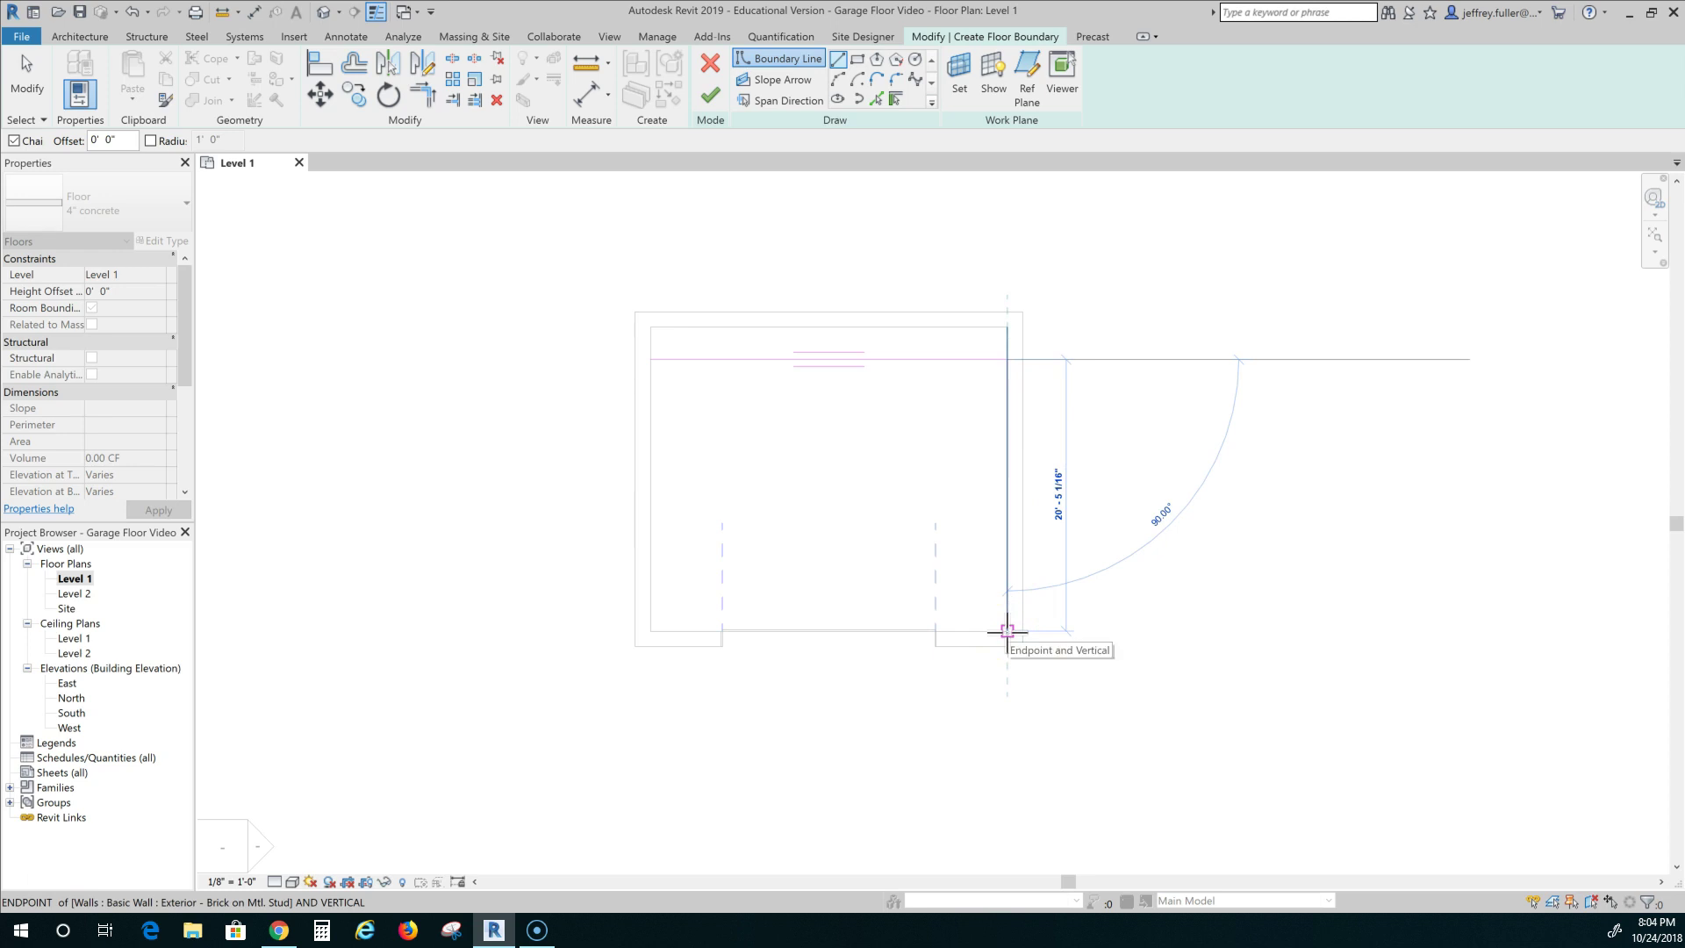
{"action": "left_click", "coordinate": [937, 631]}
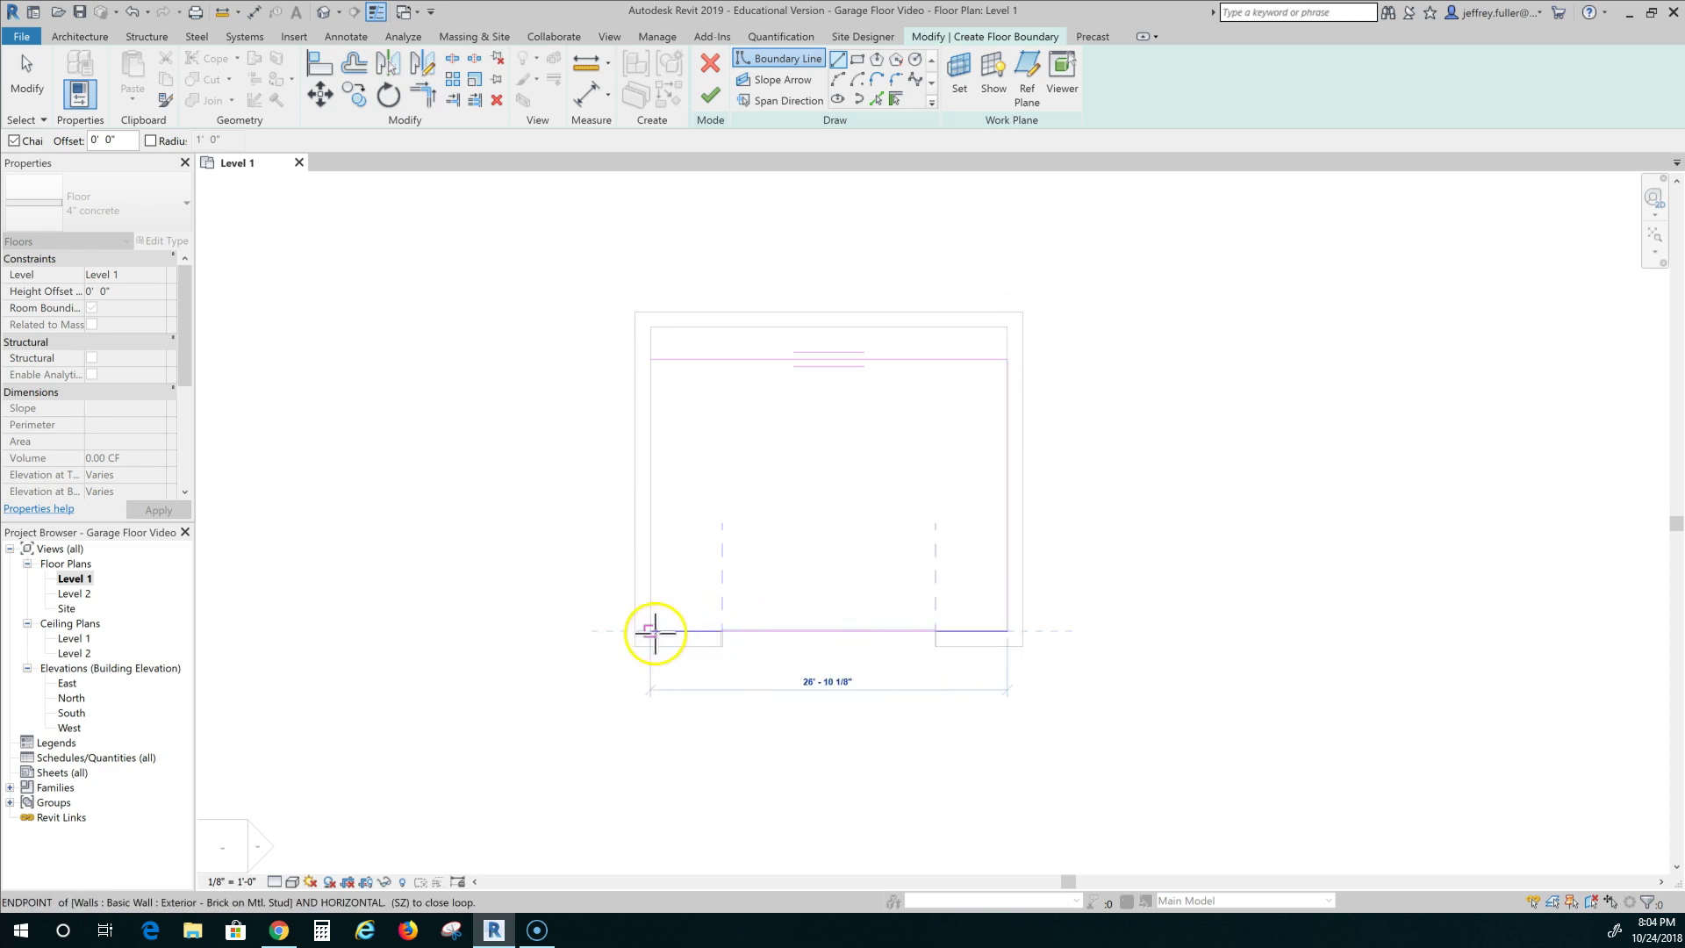
{"action": "left_click", "coordinate": [650, 630]}
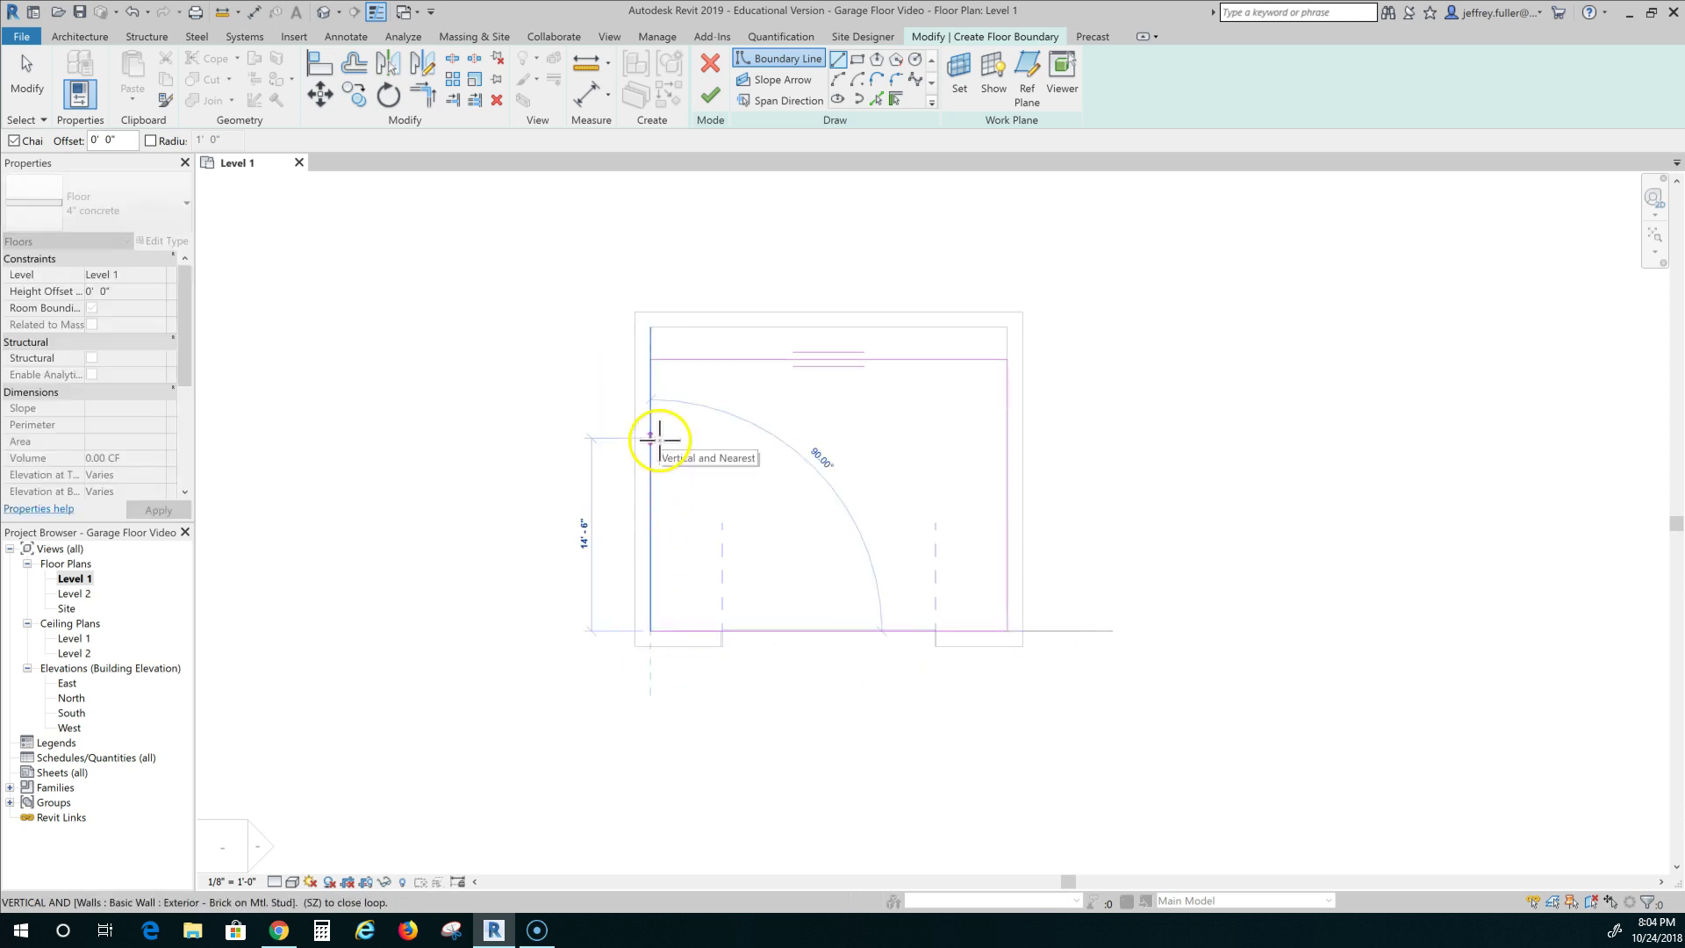
{"action": "left_click", "coordinate": [651, 360]}
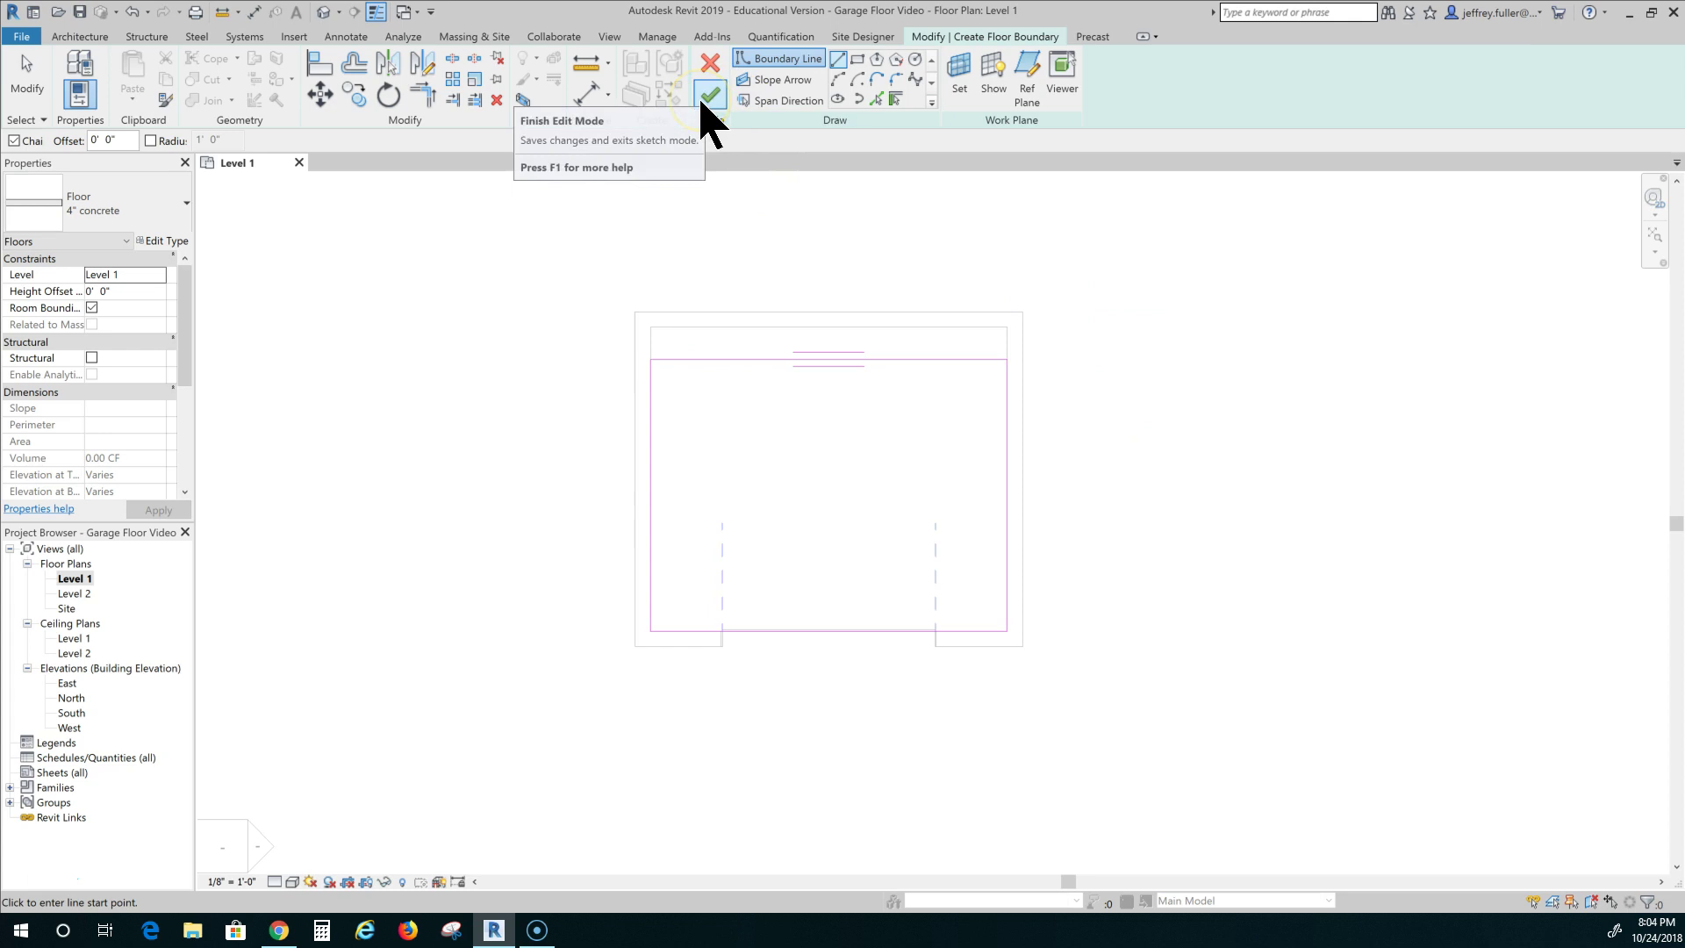
Step: Finish the floor sketch to create the 4" concrete slab and deselect it
{"action": "left_click", "coordinate": [650, 359]}
{"action": "left_click", "coordinate": [651, 630]}
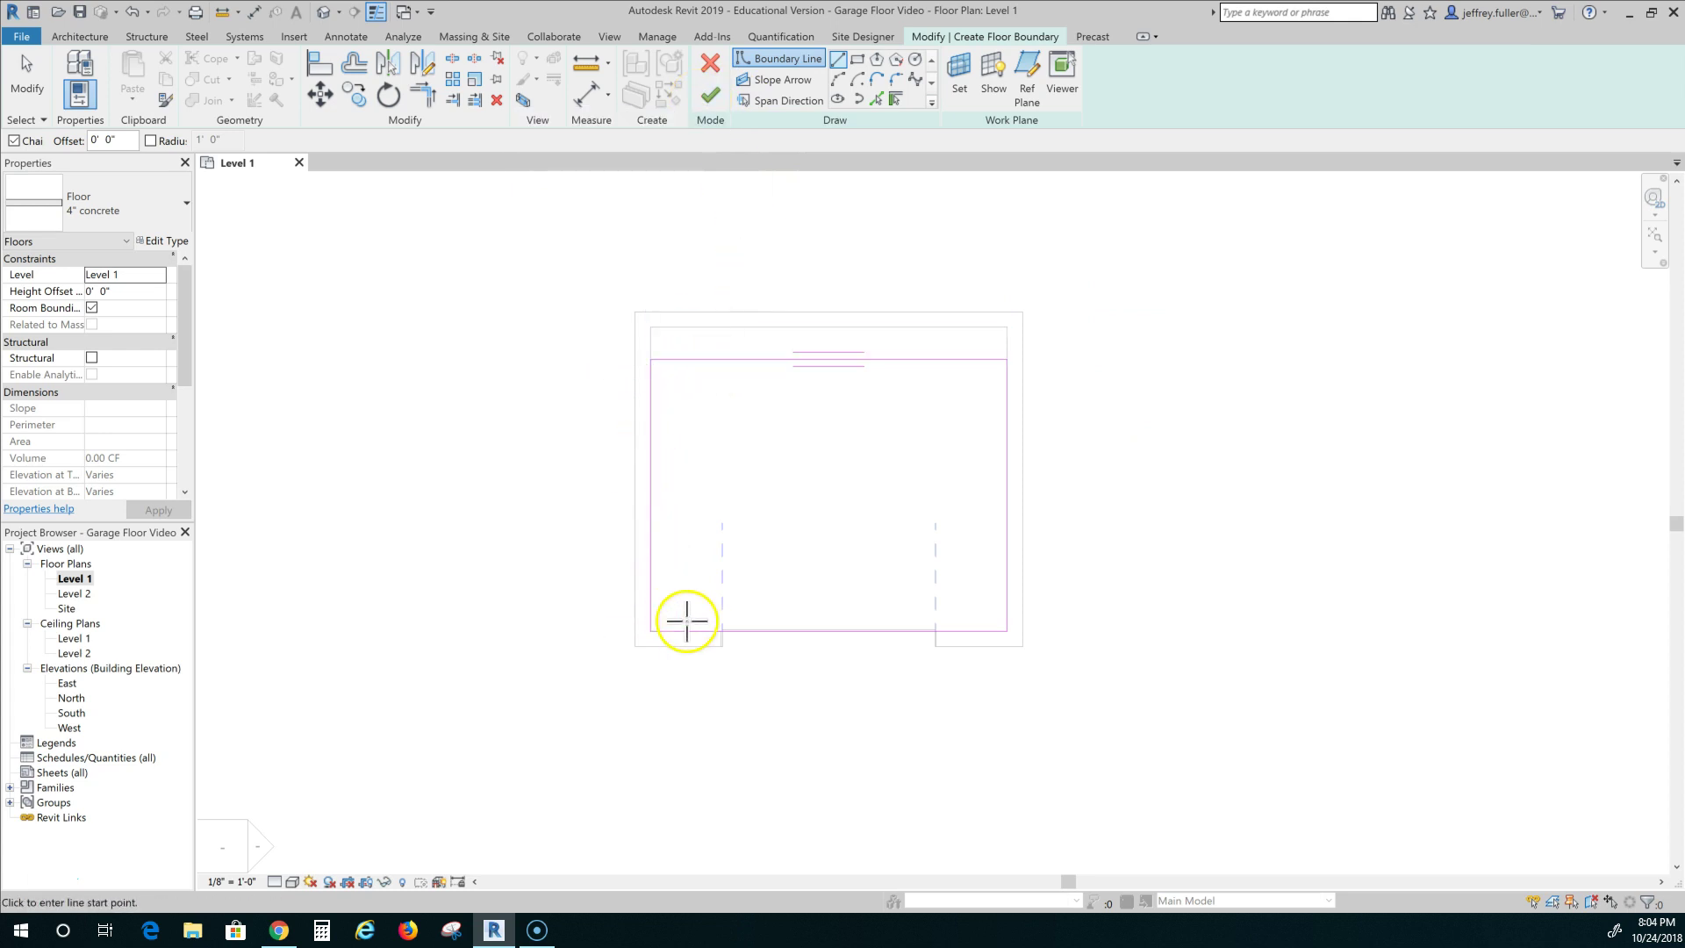
{"action": "key", "text": "Escape"}
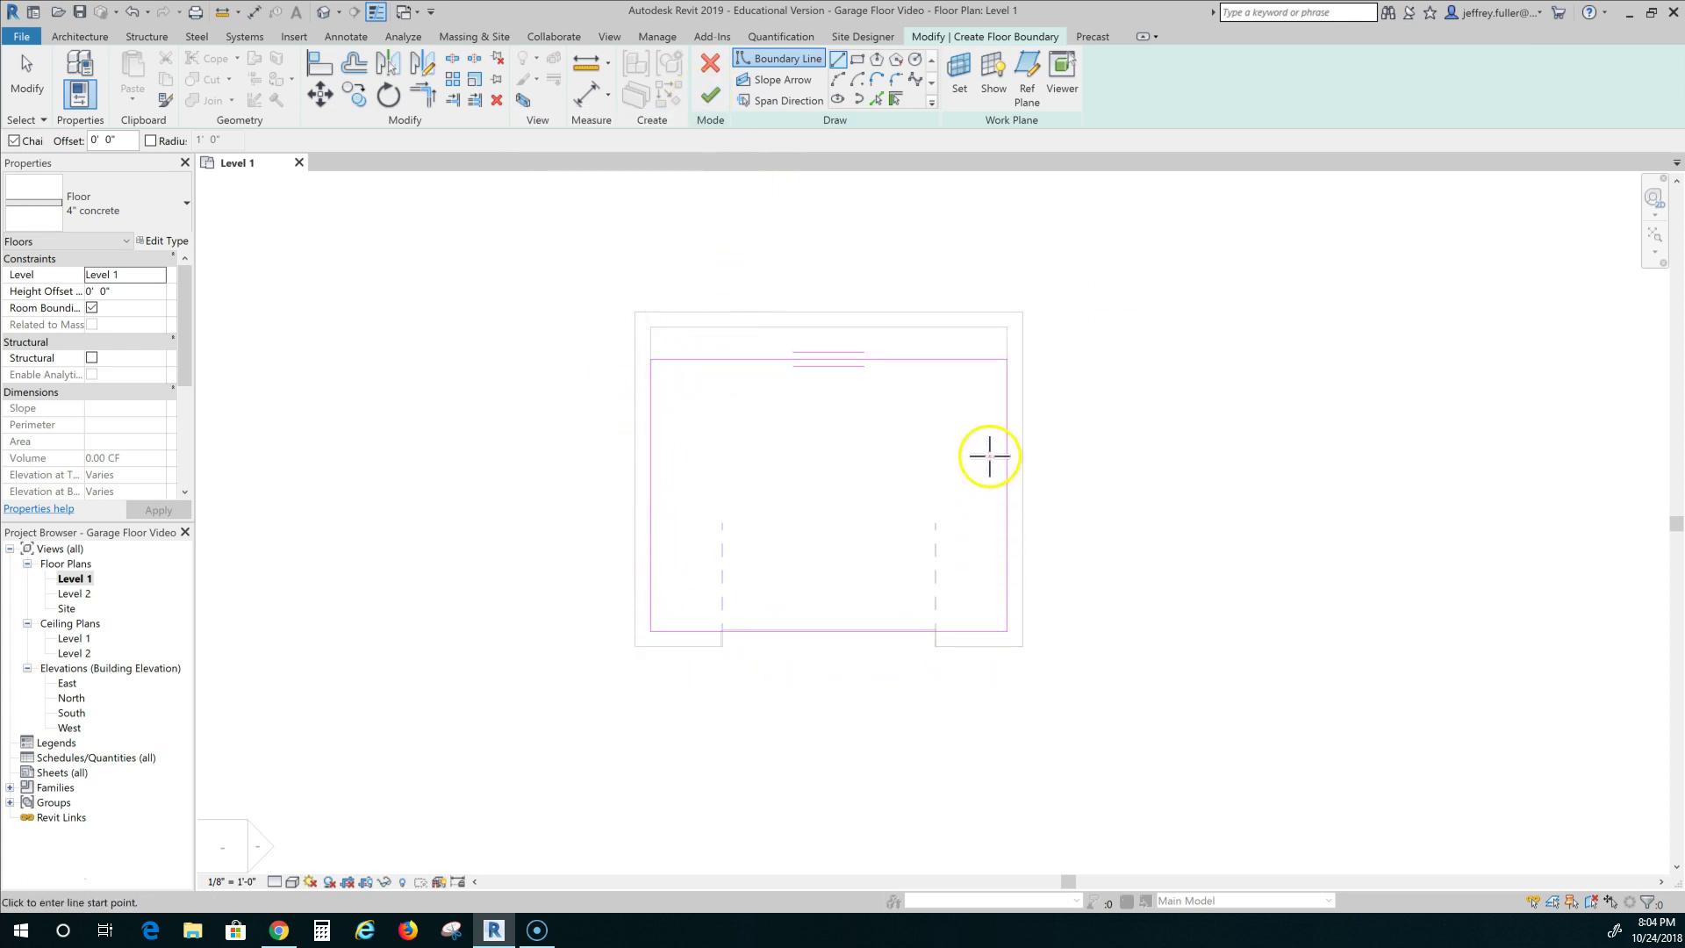
{"action": "left_click", "coordinate": [715, 92]}
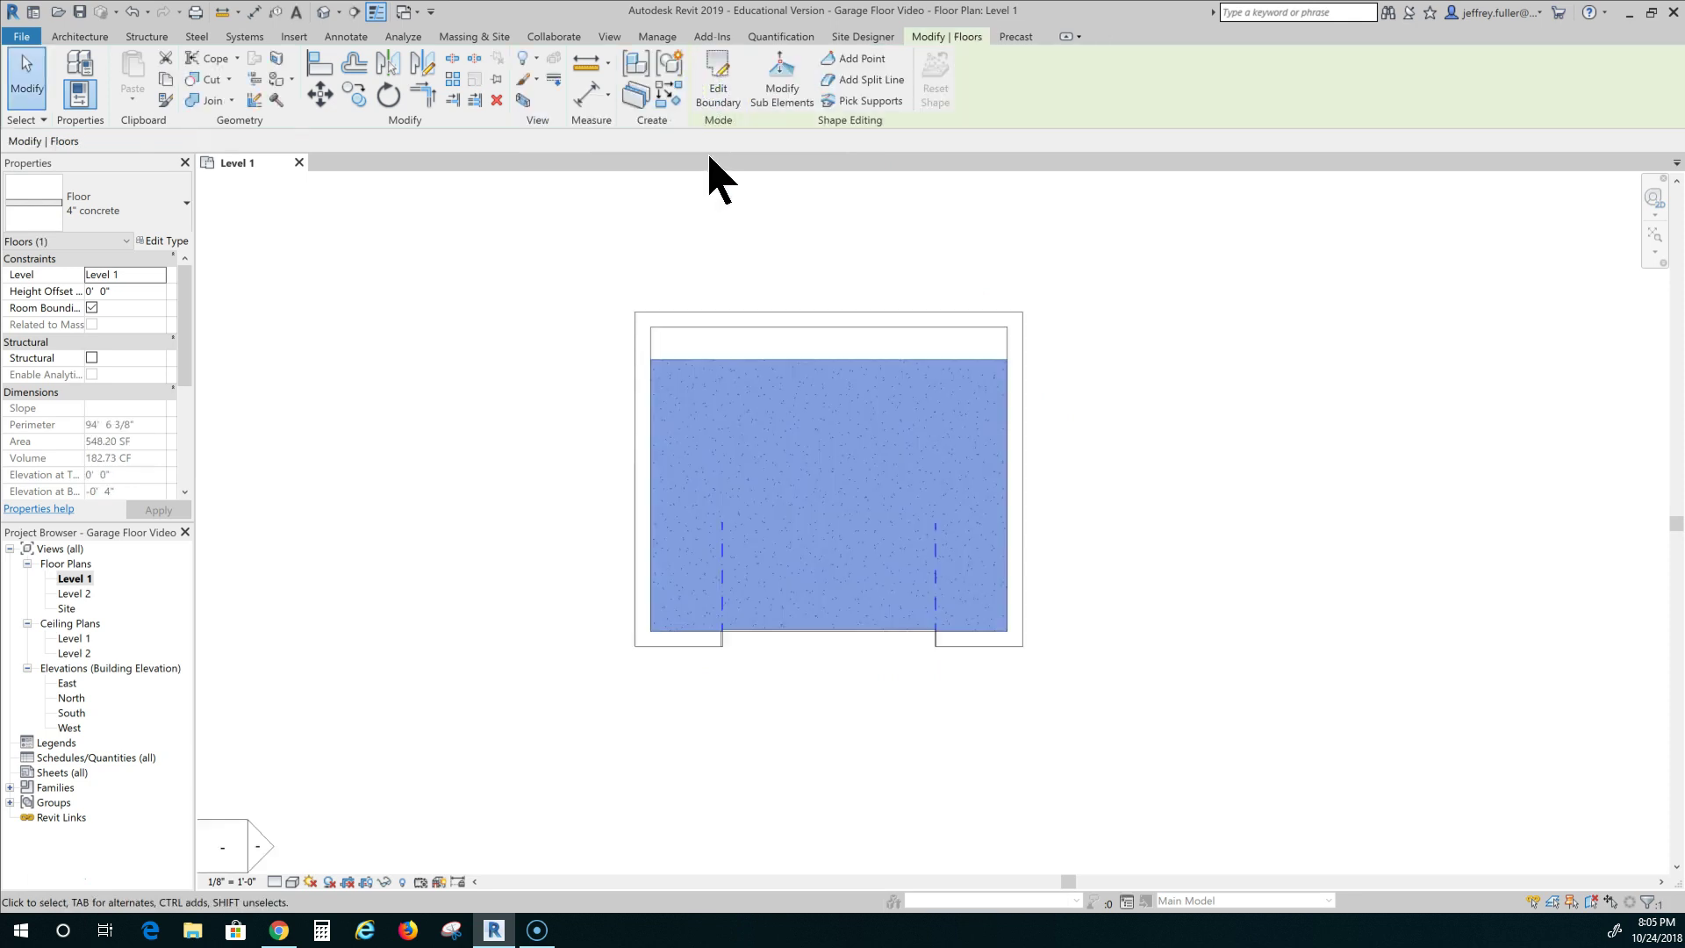
{"action": "left_click", "coordinate": [777, 244]}
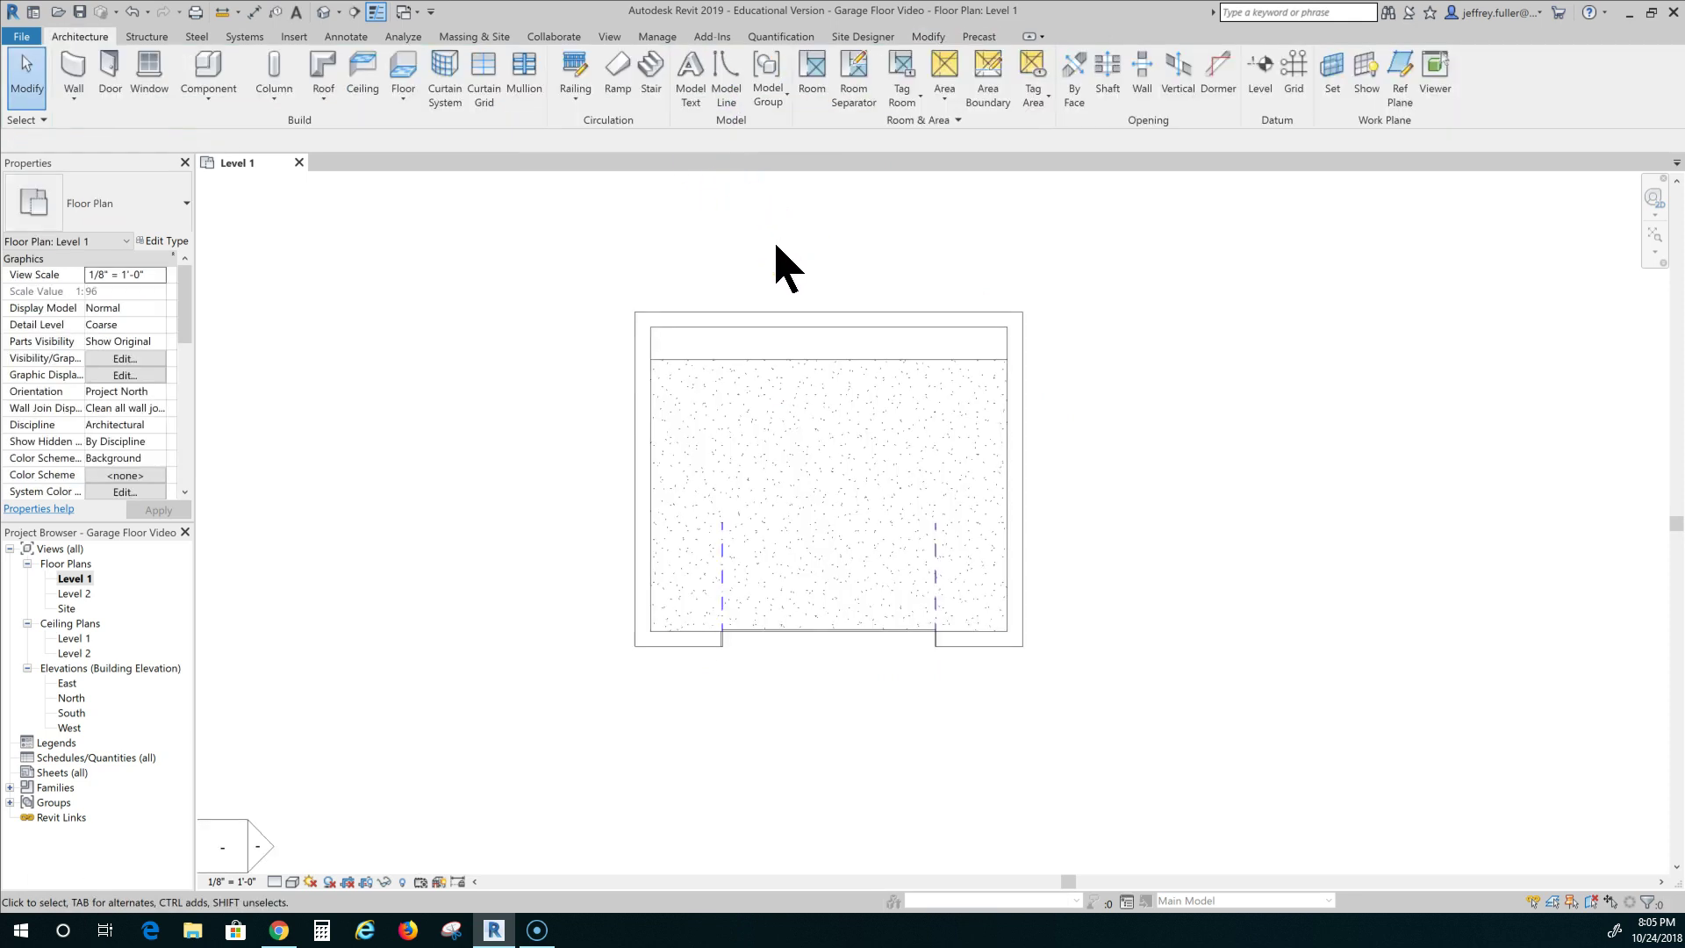
{"action": "left_click", "coordinate": [729, 251]}
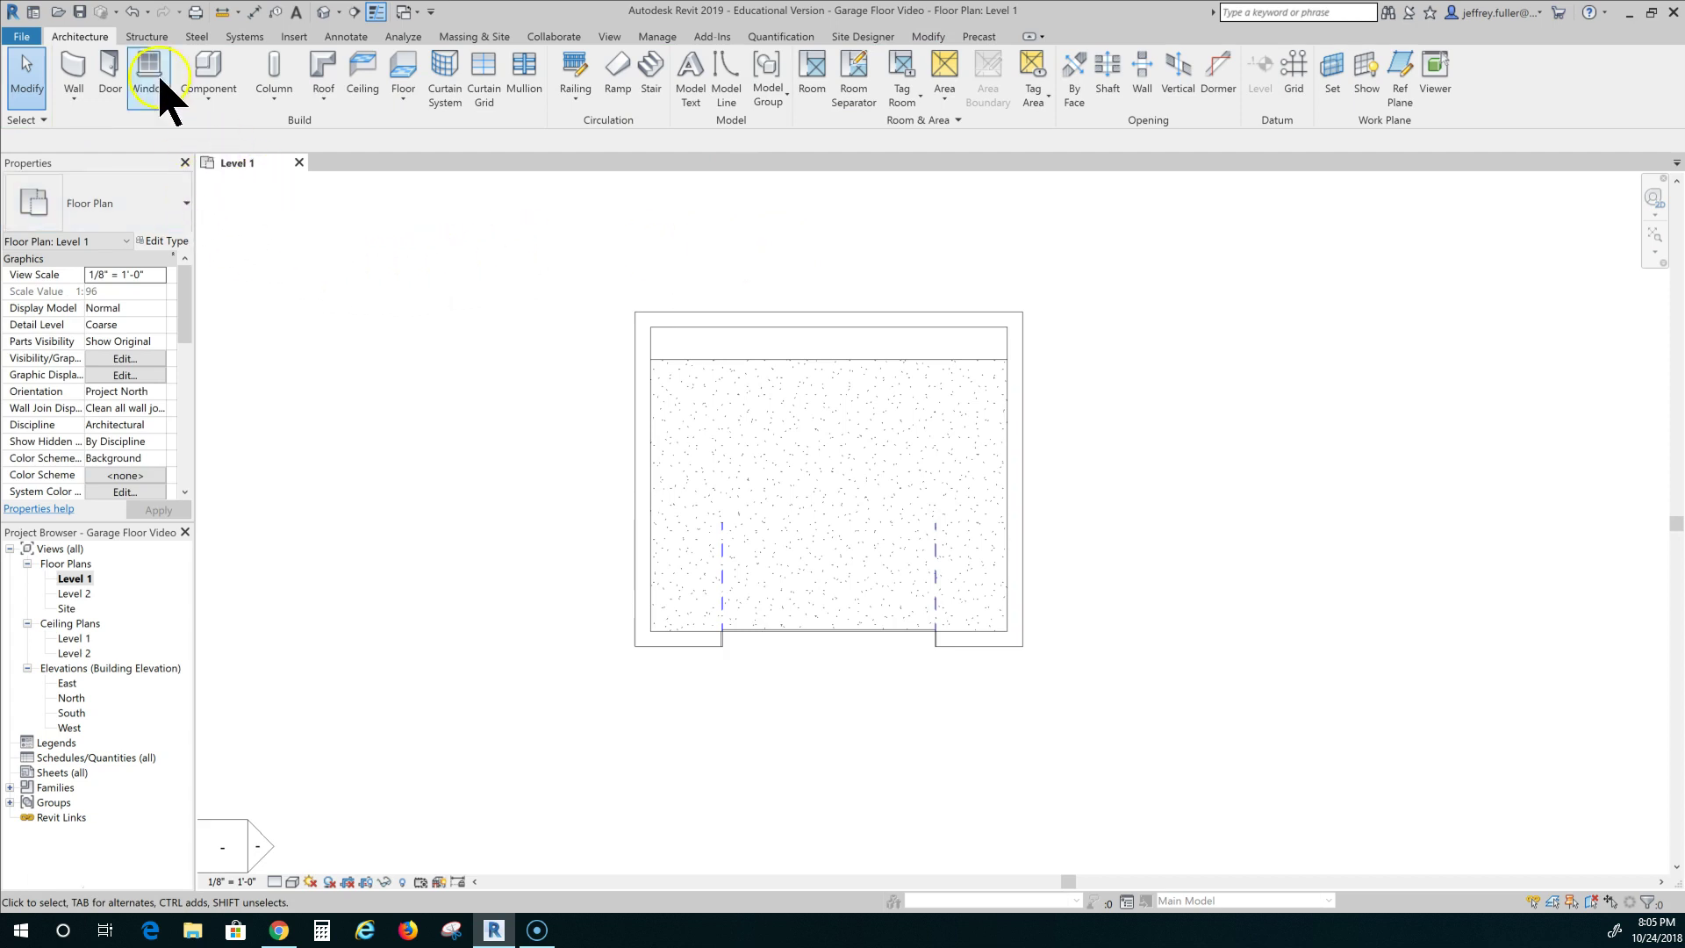
Step: Start a second floor and duplicate the 4" concrete type as "6" concrete 2"
{"action": "left_click", "coordinate": [402, 75]}
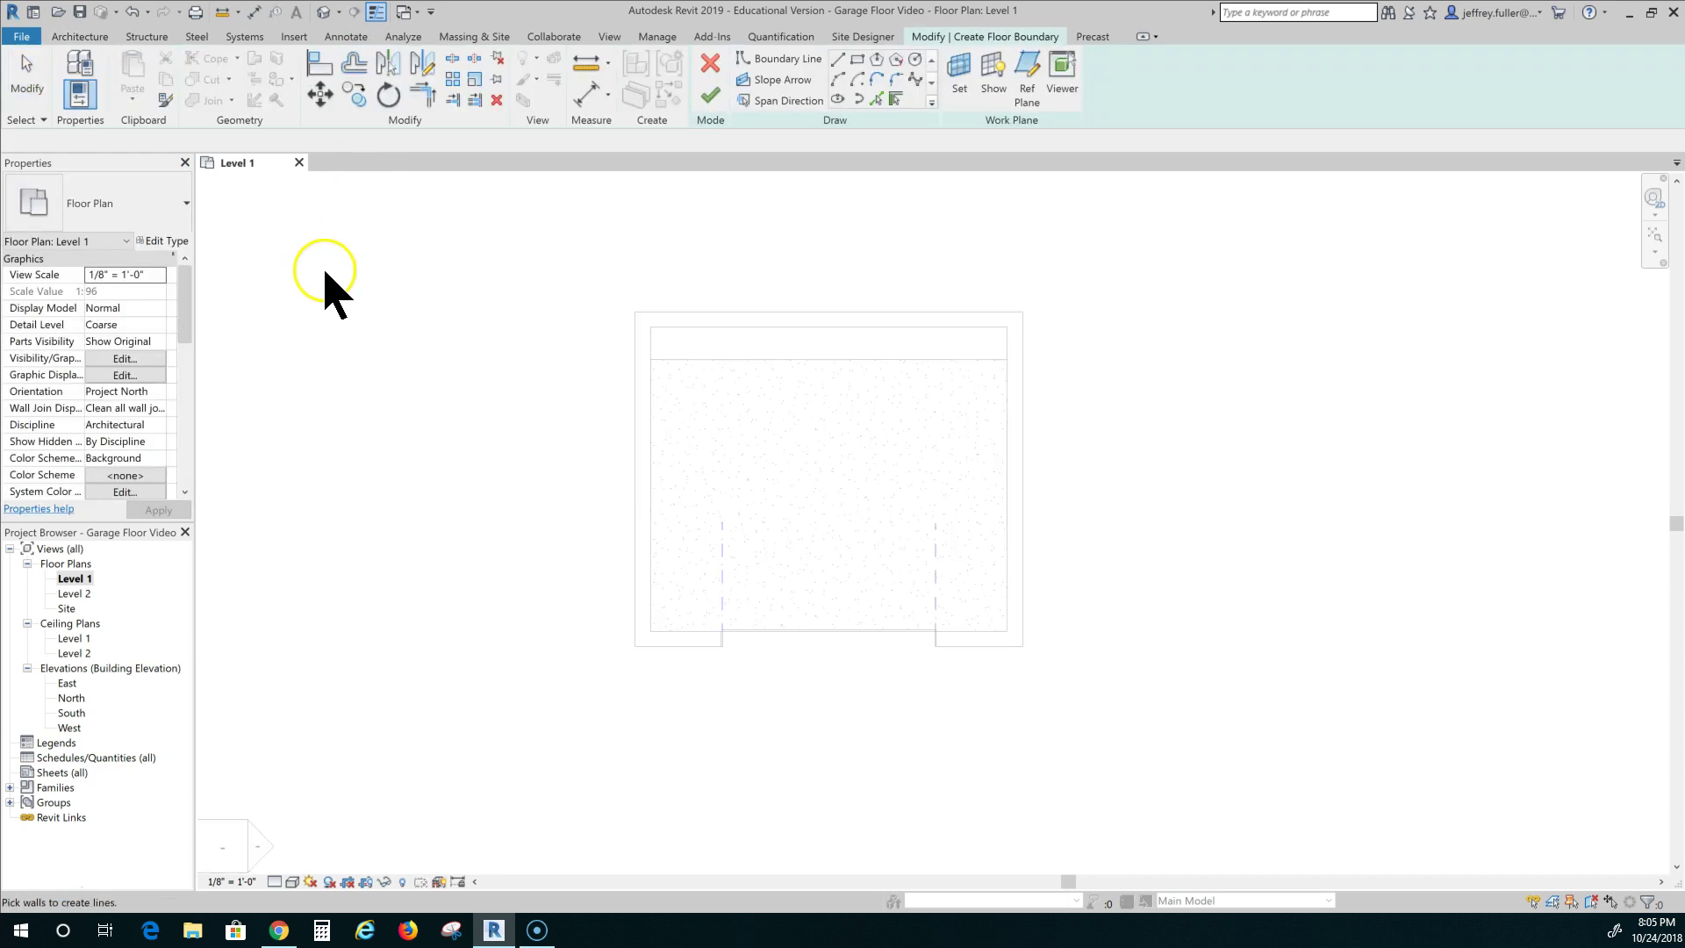
{"action": "left_click", "coordinate": [168, 215]}
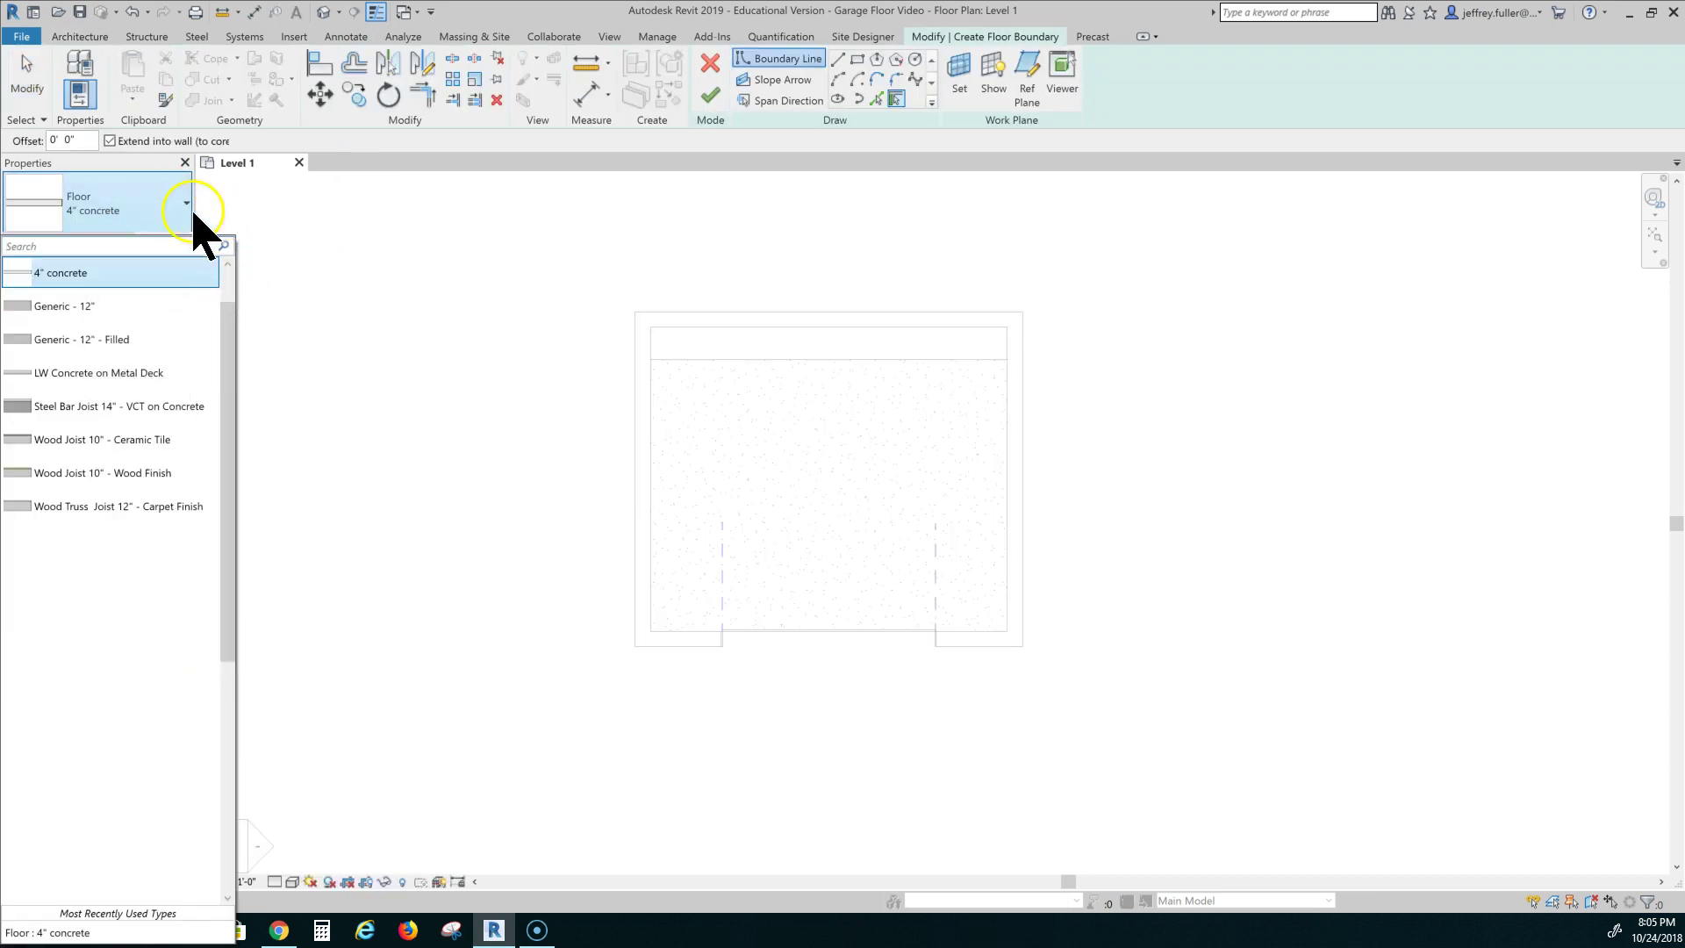
{"action": "left_click", "coordinate": [195, 230]}
{"action": "left_click", "coordinate": [179, 242]}
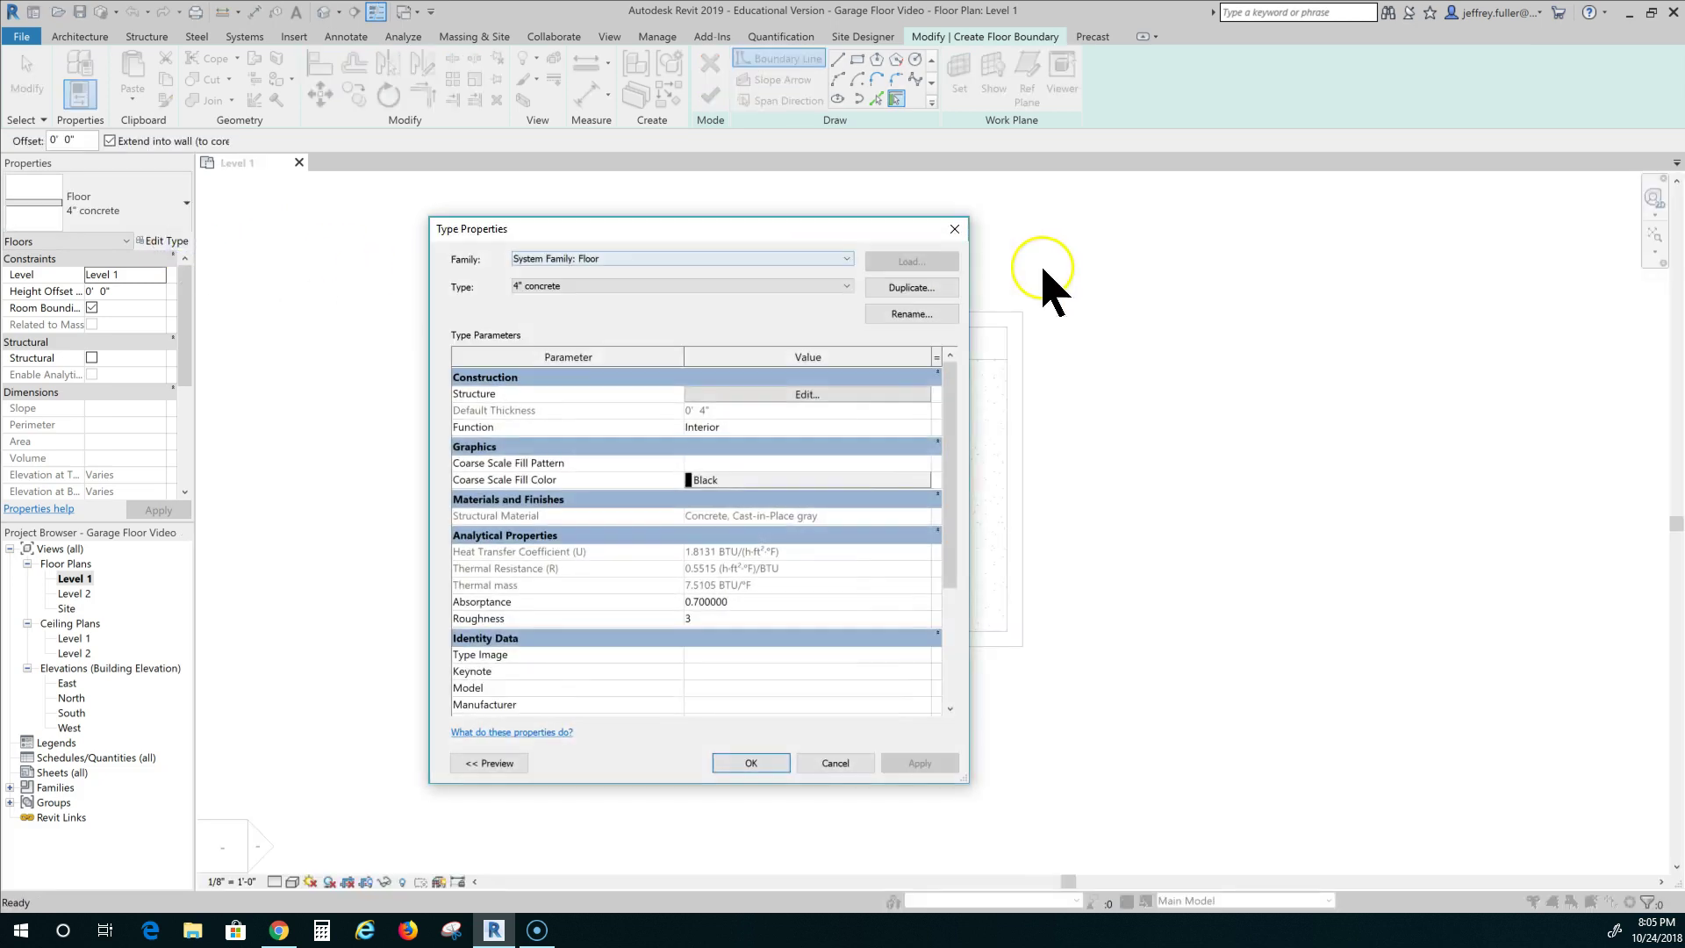
{"action": "left_click", "coordinate": [948, 290]}
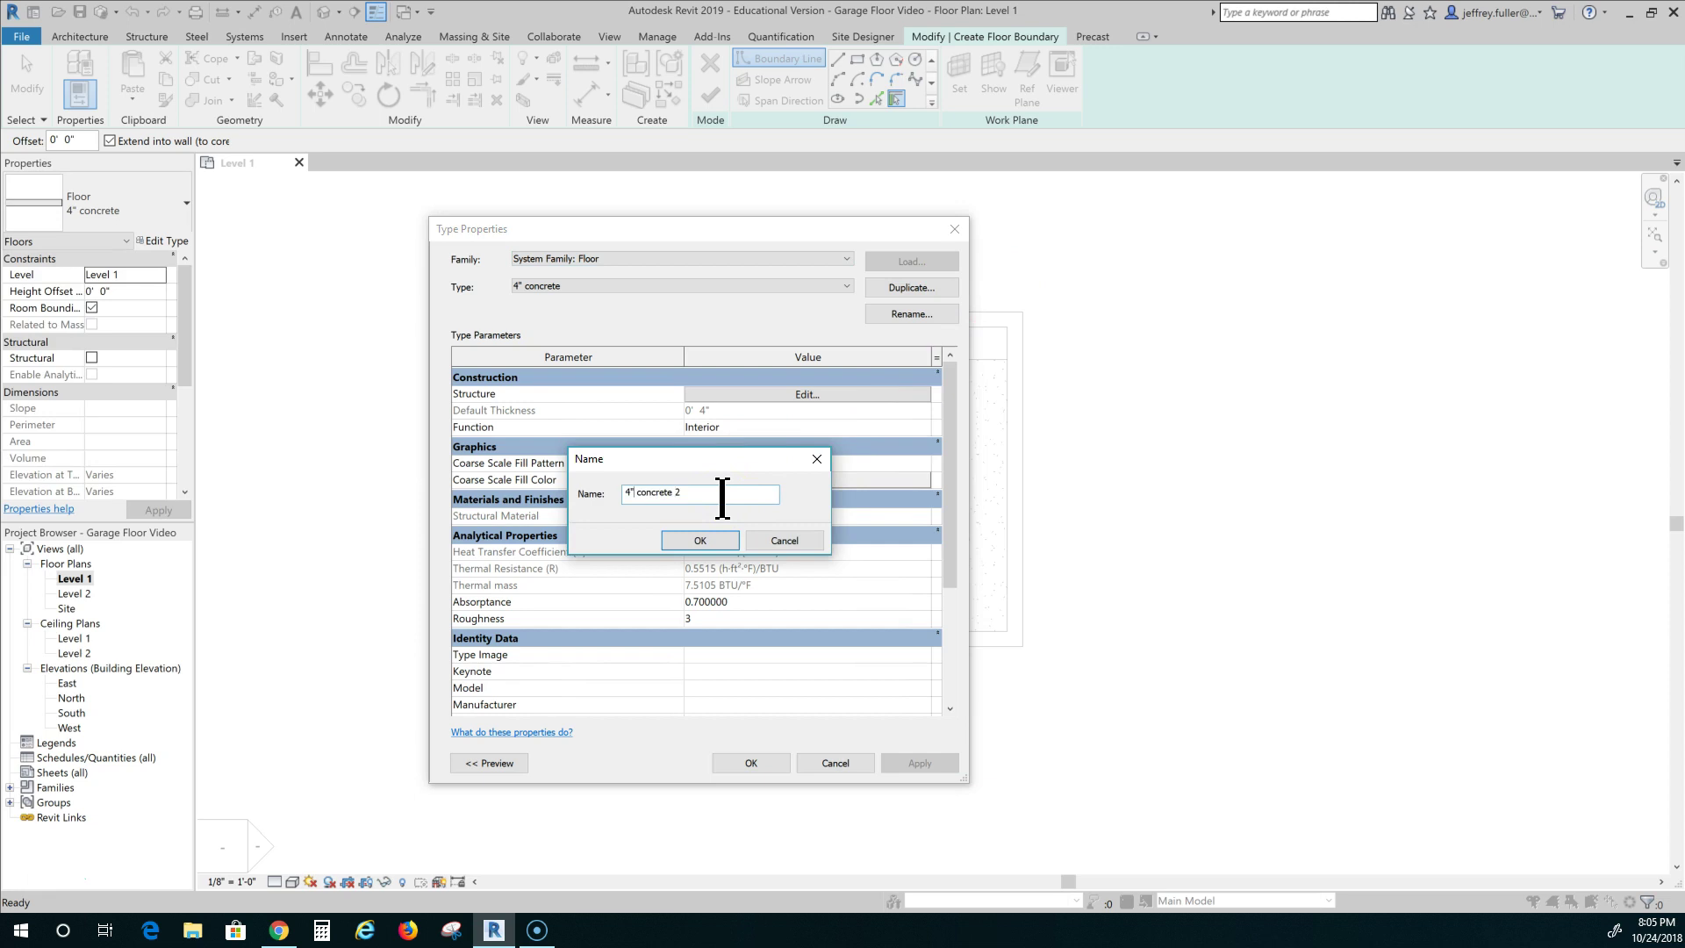
{"action": "key", "text": "Return"}
Step: Set the structure layer thickness of the 6" concrete 2 type to 6" and apply the type
{"action": "left_click", "coordinate": [802, 393]}
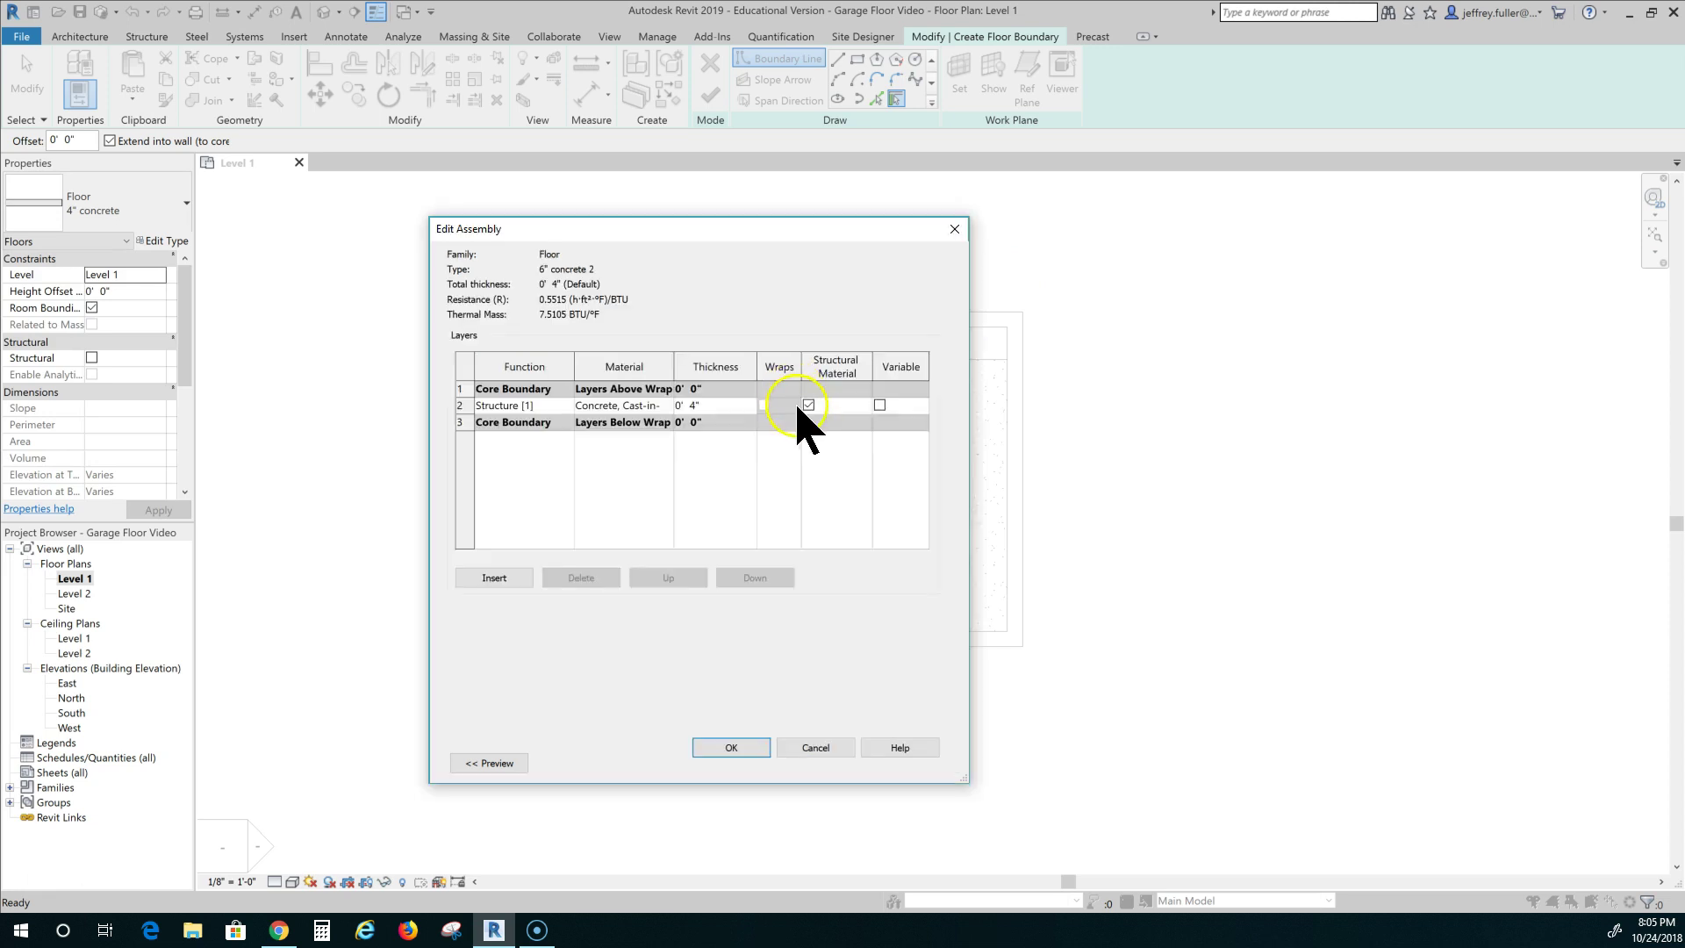
{"action": "left_click", "coordinate": [706, 405]}
{"action": "type", "text": "6"}
{"action": "left_click", "coordinate": [741, 747]}
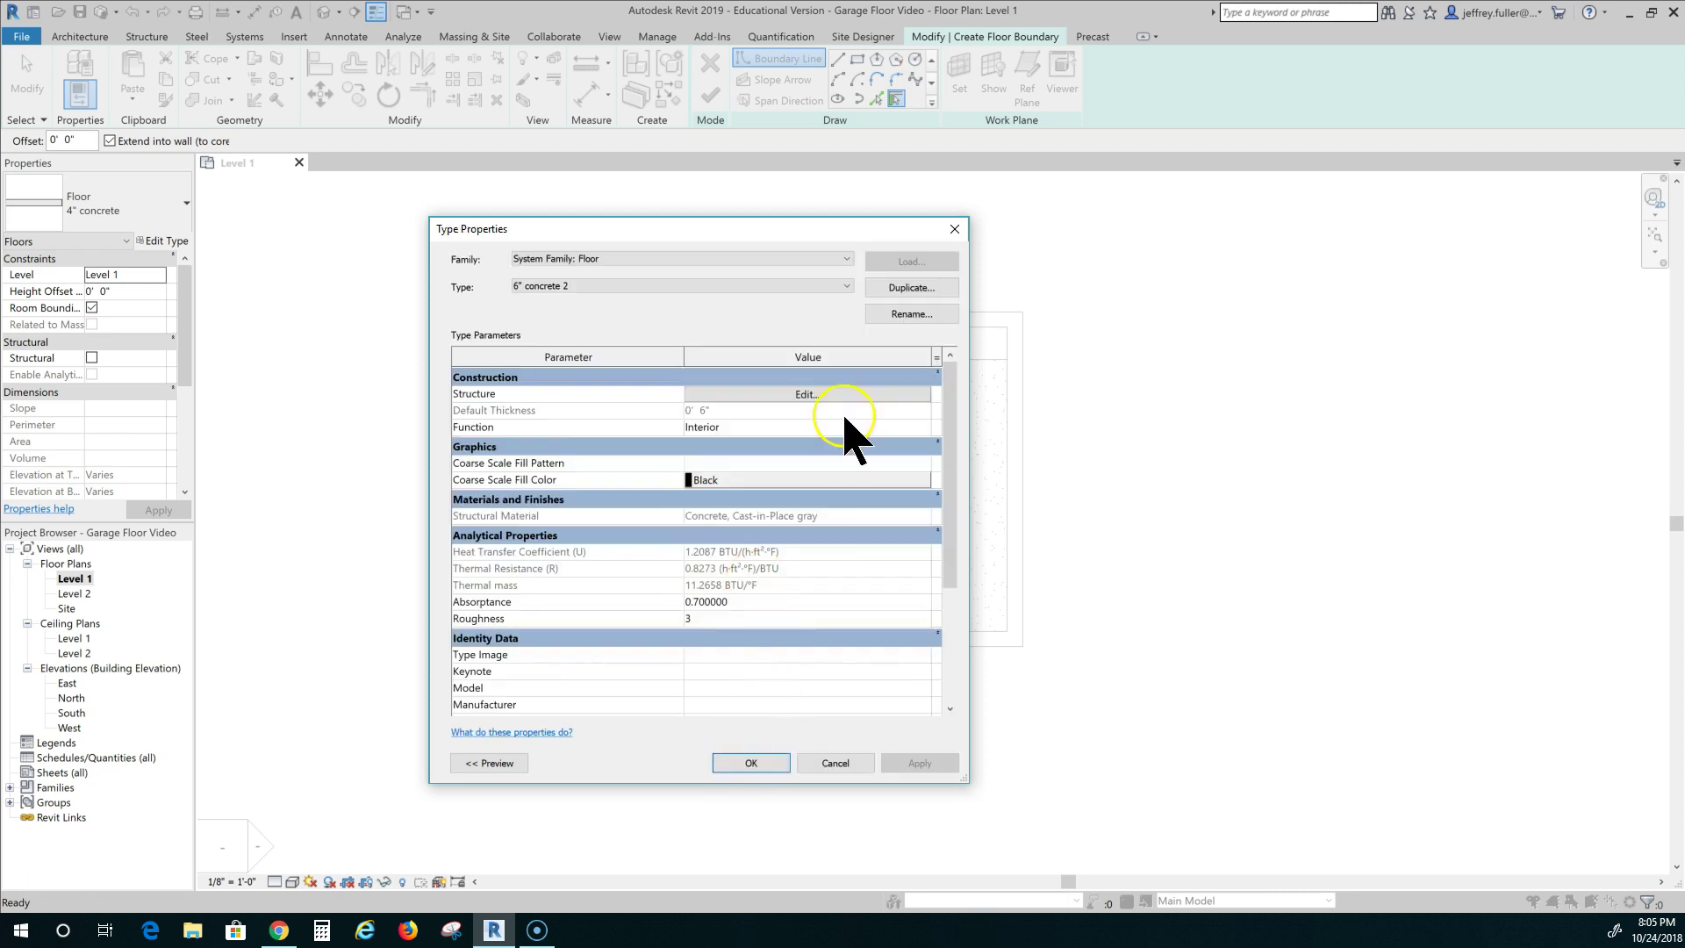
{"action": "key", "text": "Return"}
Step: Sketch straight boundary lines from the garage door jamb's inner corner to the exterior wall face and around the garage's outer perimeter
{"action": "scroll", "coordinate": [680, 581], "scroll_direction": "up", "scroll_amount": 3}
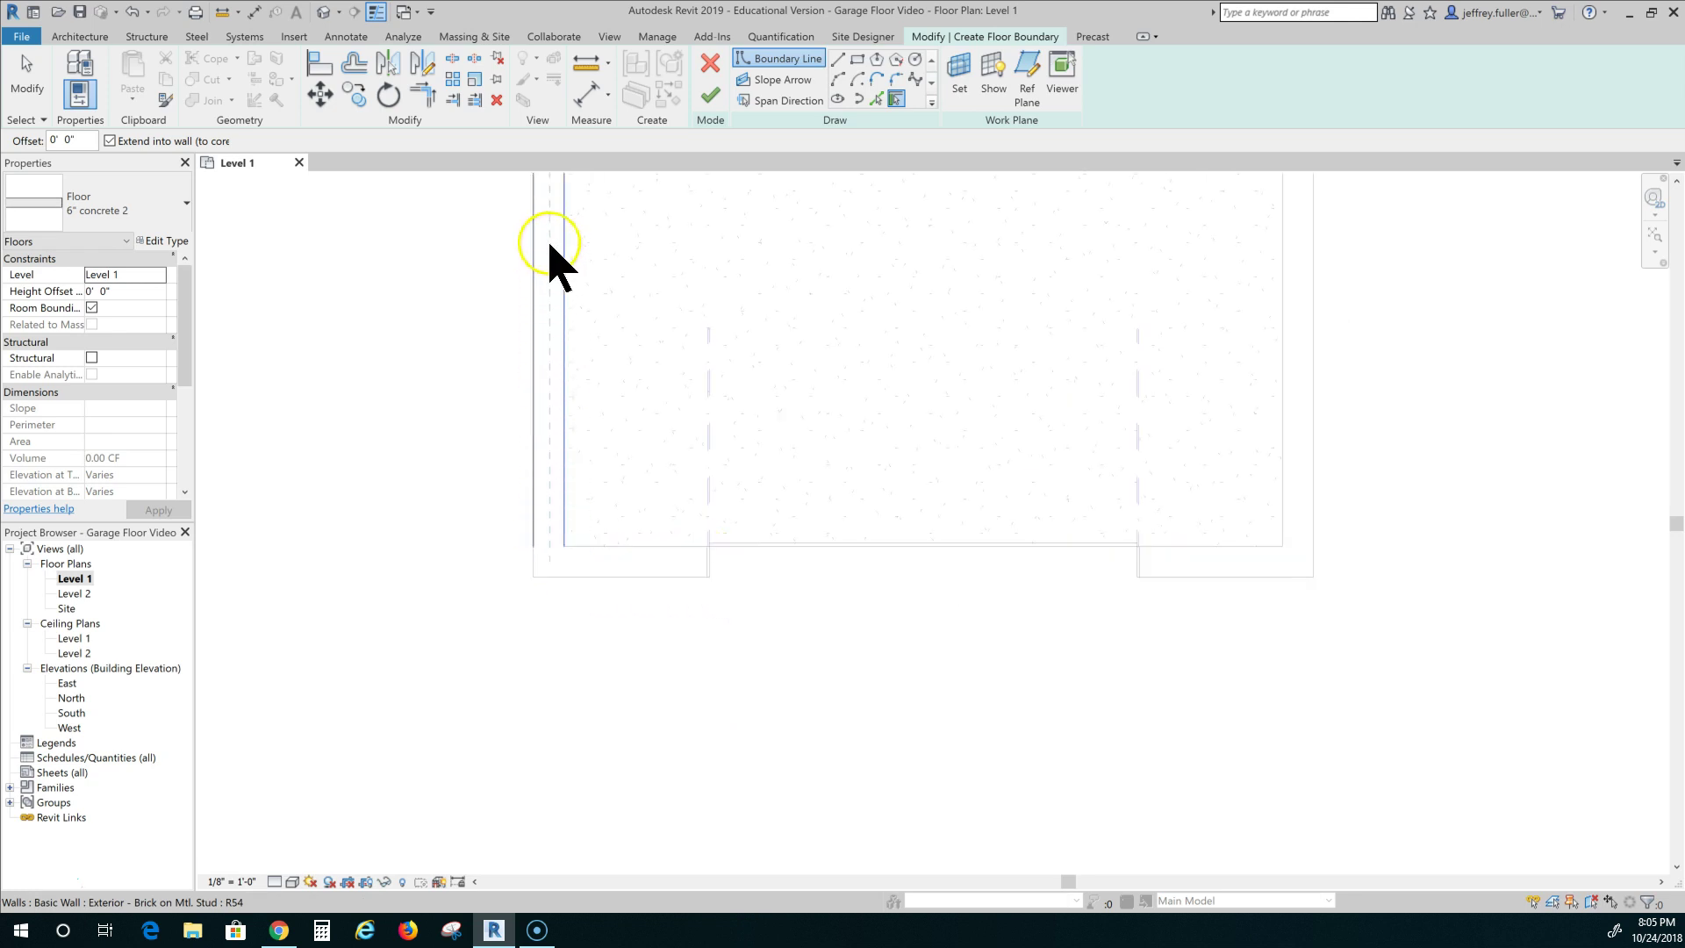
{"action": "scroll", "coordinate": [576, 413], "scroll_direction": "down", "scroll_amount": 3}
{"action": "middle_click_drag", "start_coordinate": [575, 413], "coordinate": [602, 645]}
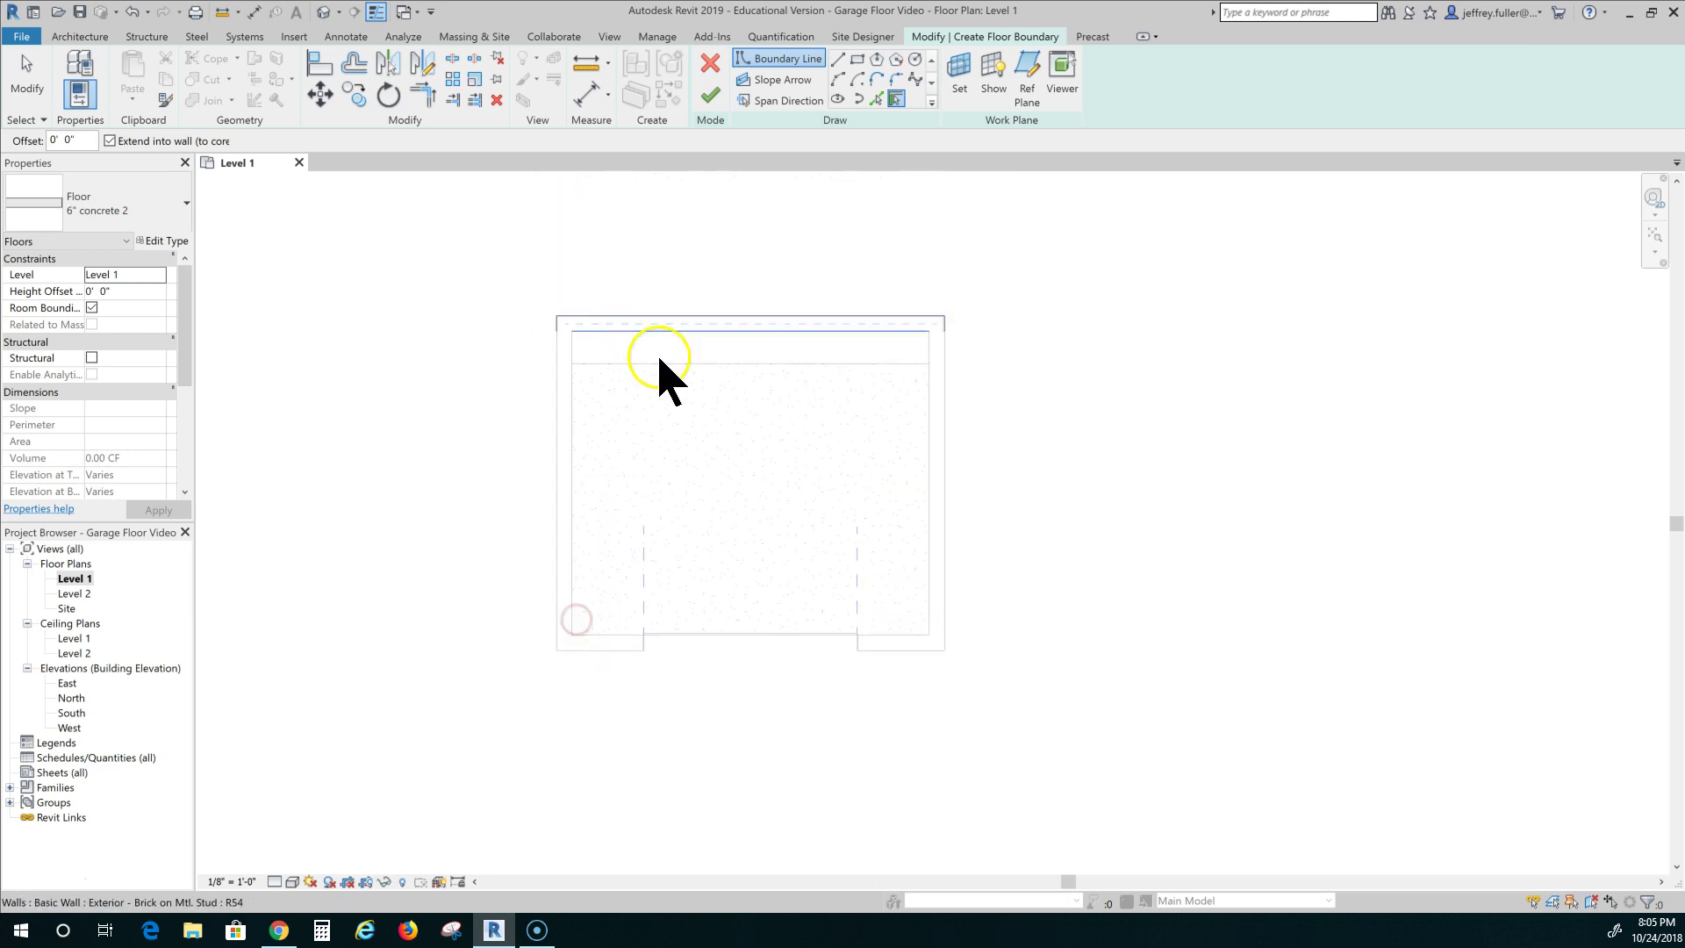
{"action": "scroll", "coordinate": [503, 496], "scroll_direction": "up", "scroll_amount": 2}
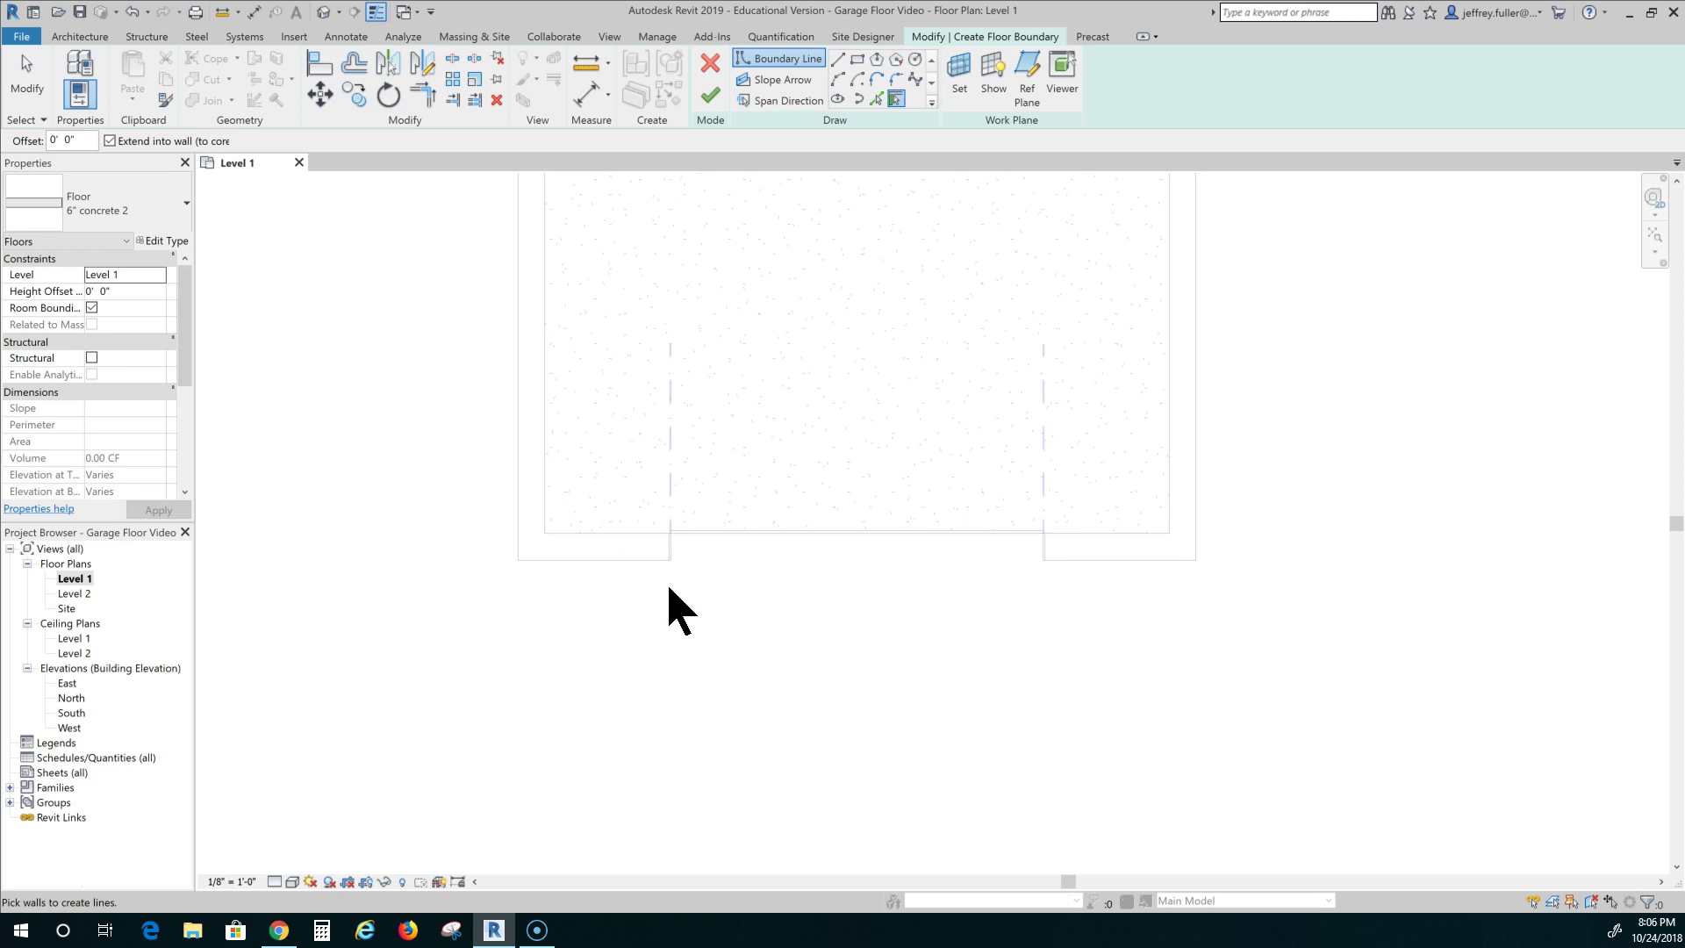
{"action": "key", "text": "l"}
{"action": "key", "text": "i"}
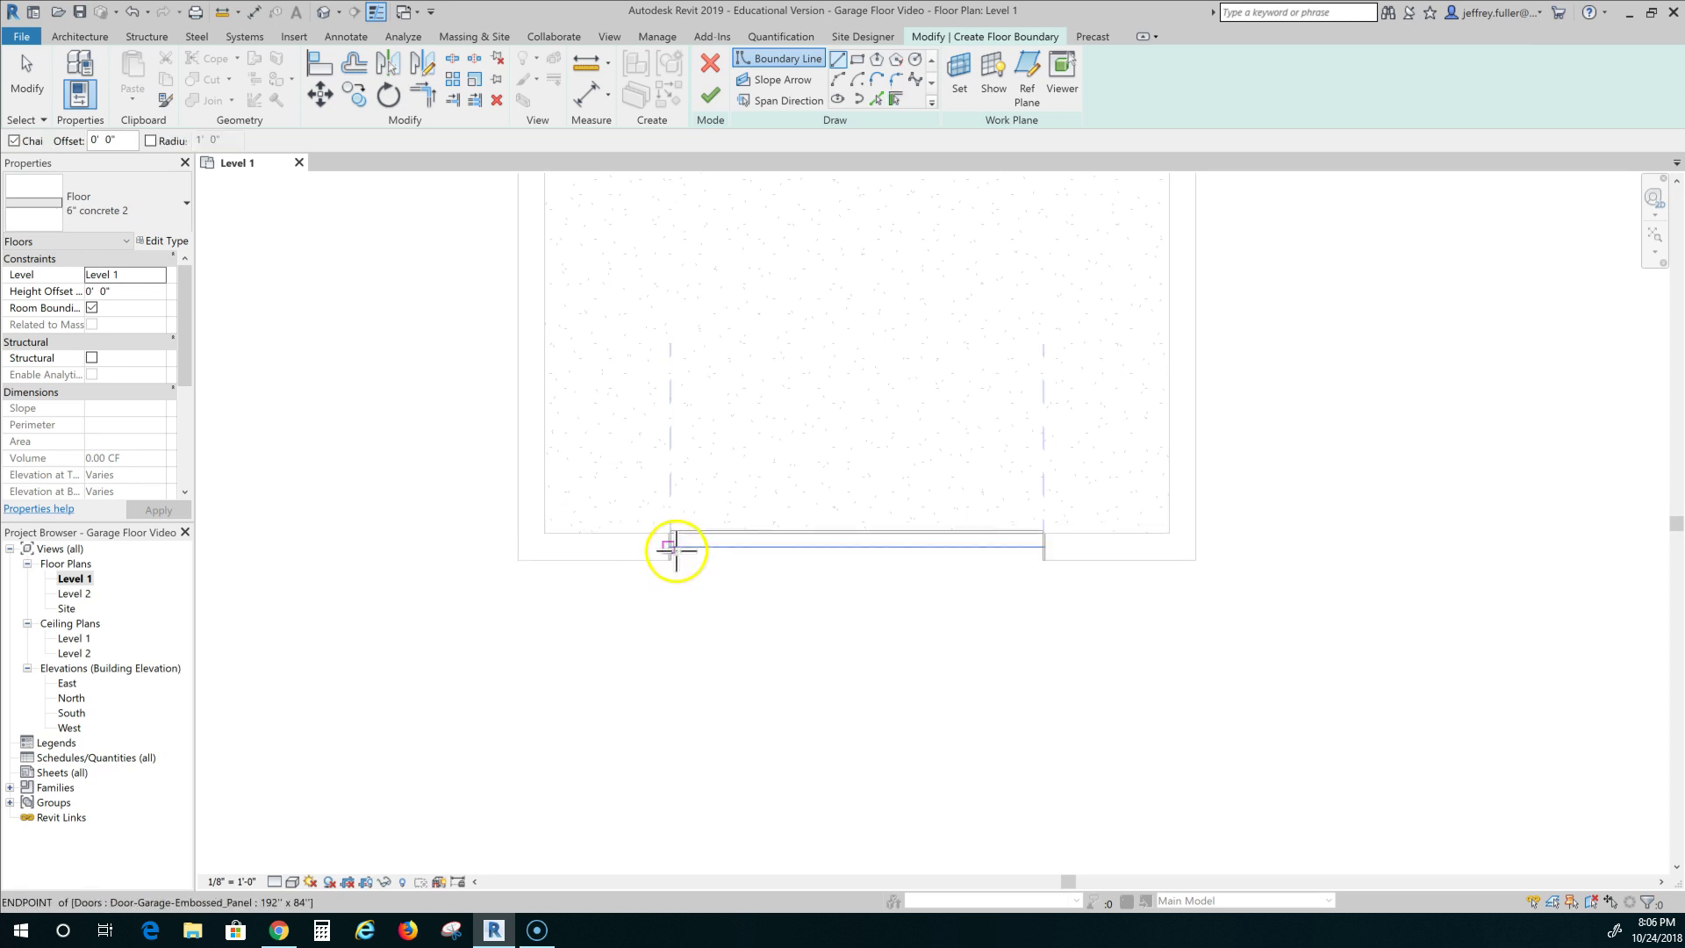
{"action": "scroll", "coordinate": [670, 547], "scroll_direction": "up", "scroll_amount": 2}
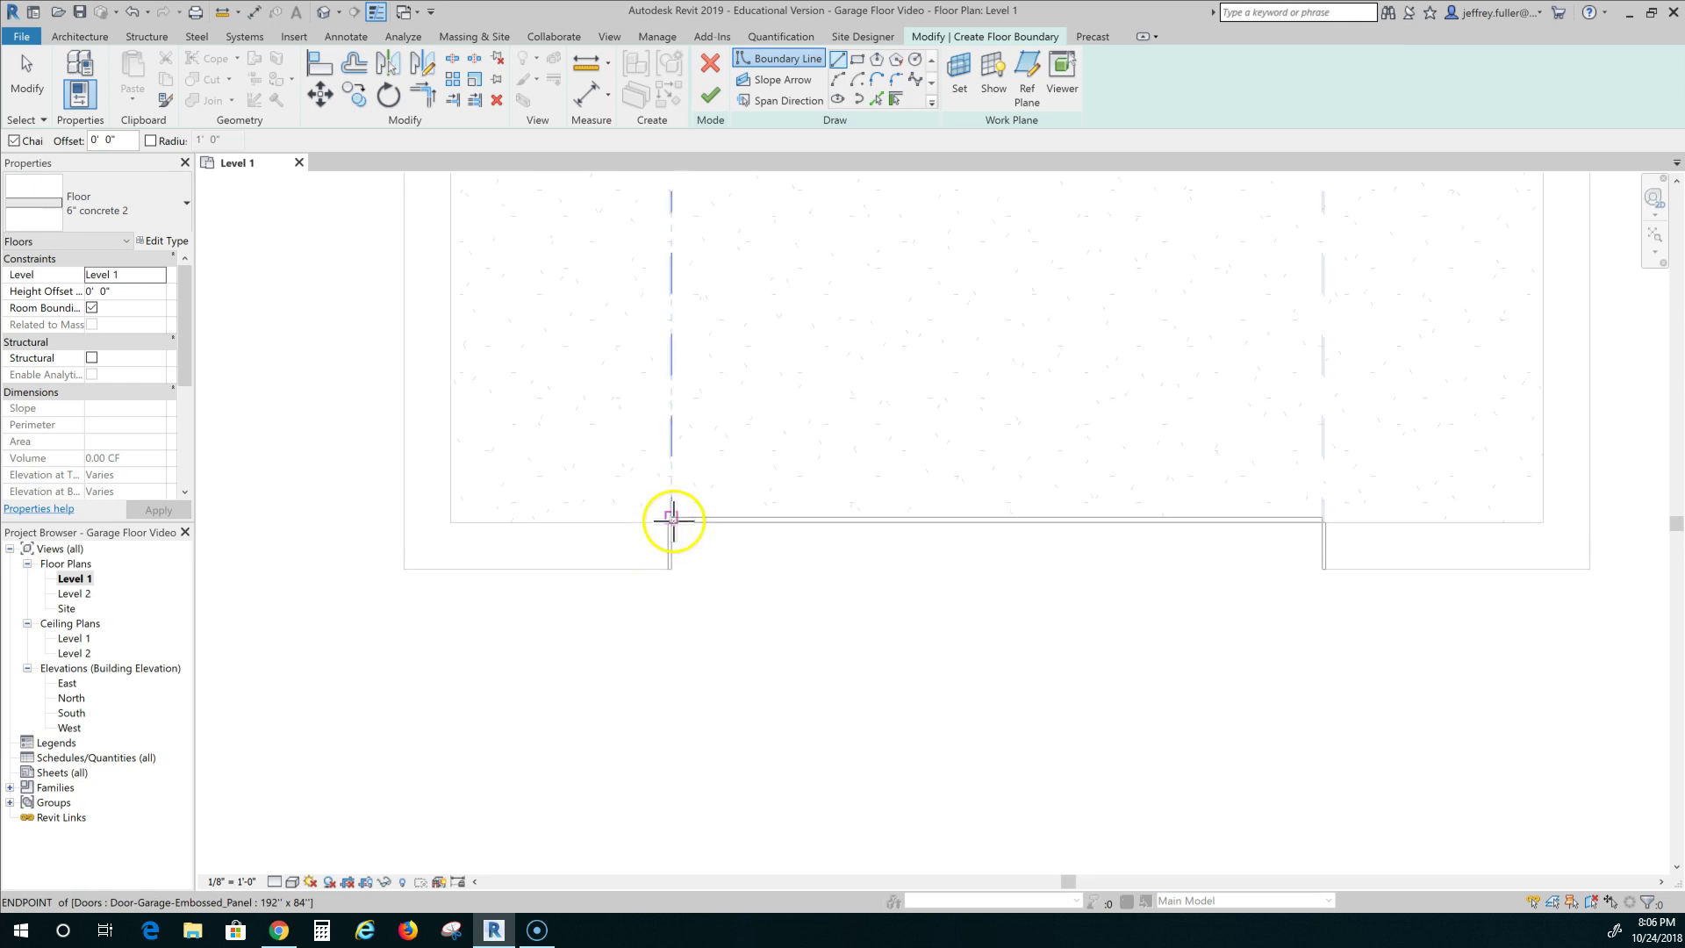
{"action": "left_click", "coordinate": [671, 522]}
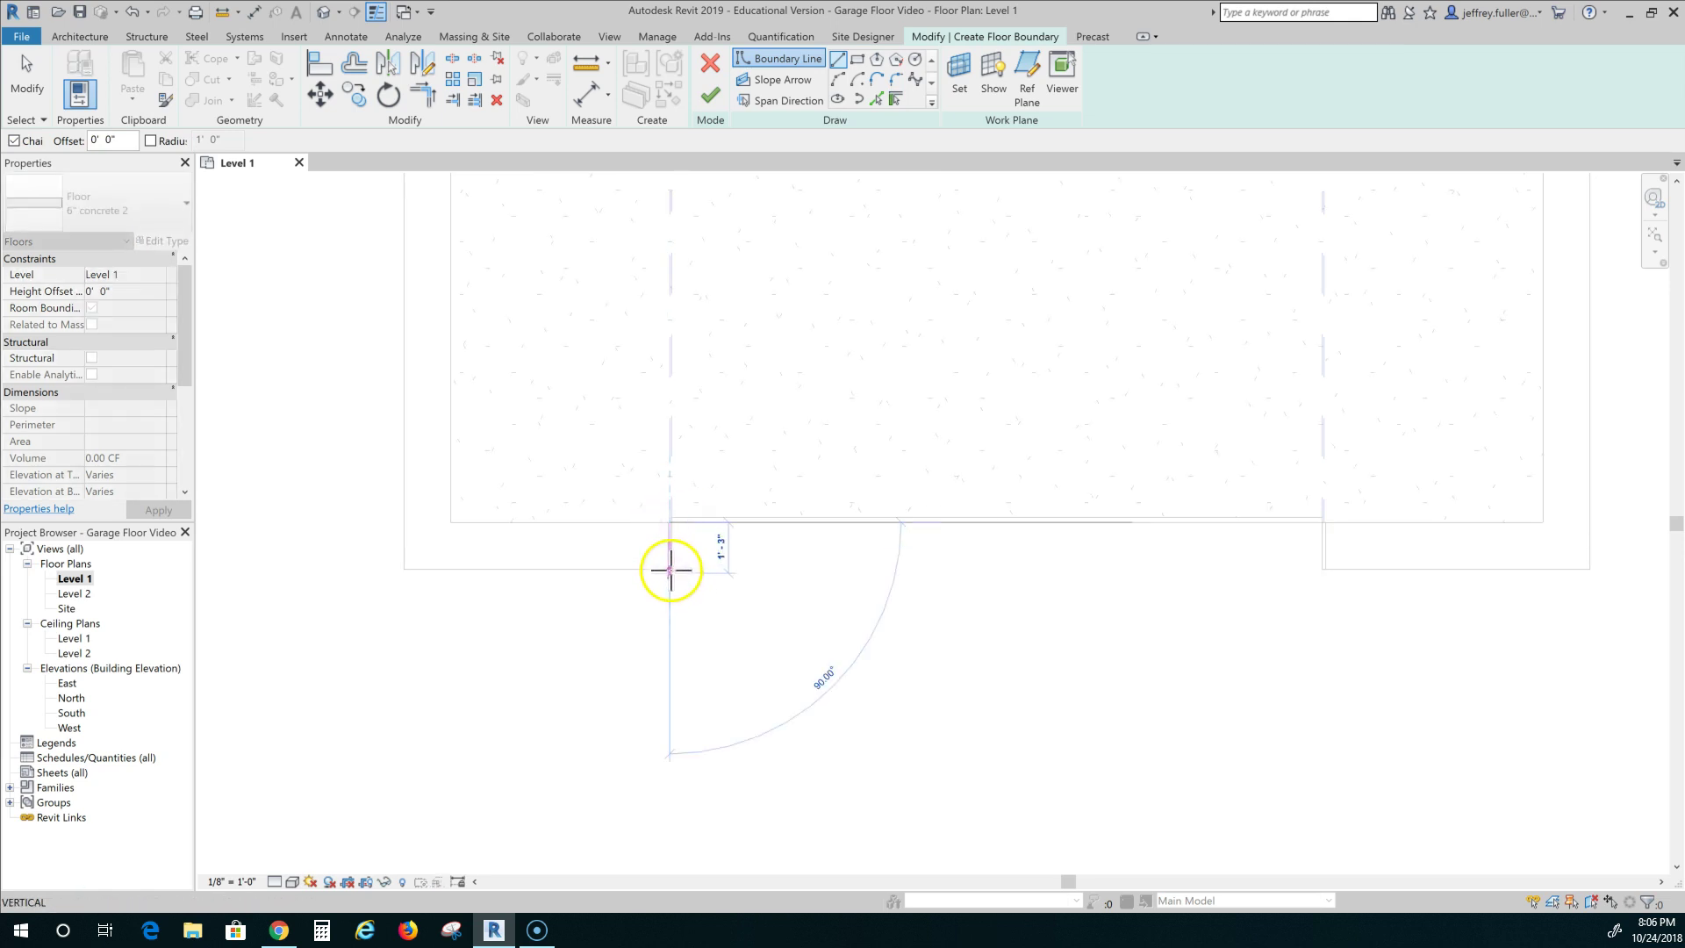
{"action": "left_click", "coordinate": [670, 570]}
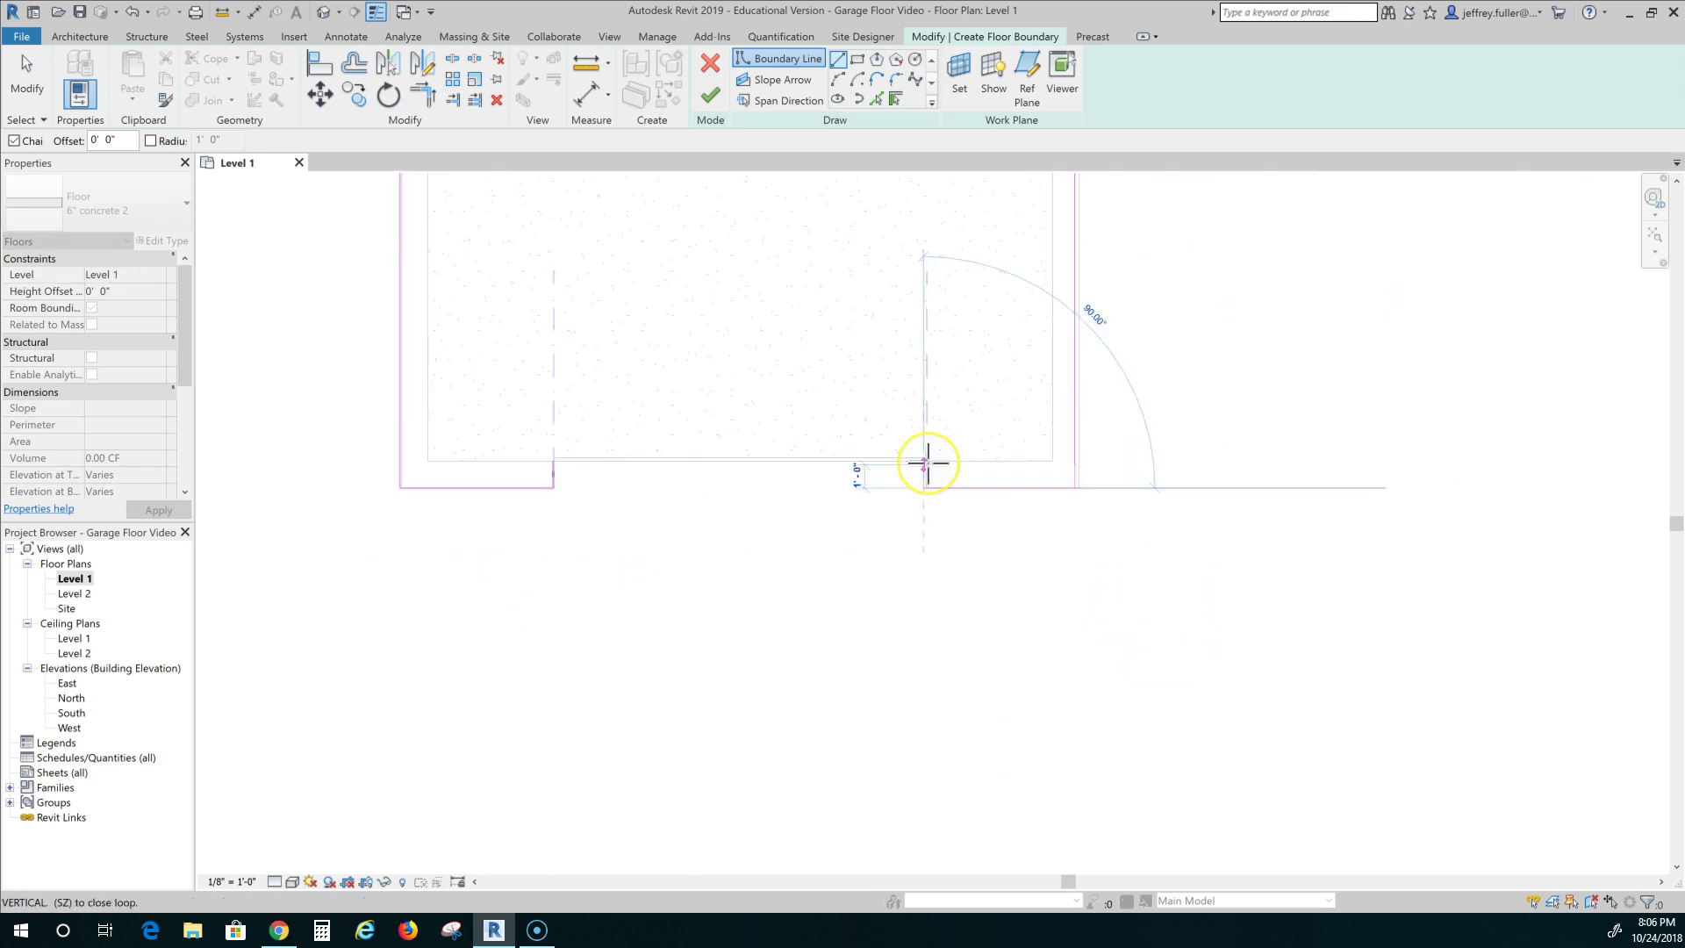
Step: Close the floor boundary by tracing the opposite door jamb, the inner wall faces and the 4" slab's rear edge back to the first jamb
{"action": "left_click", "coordinate": [926, 460]}
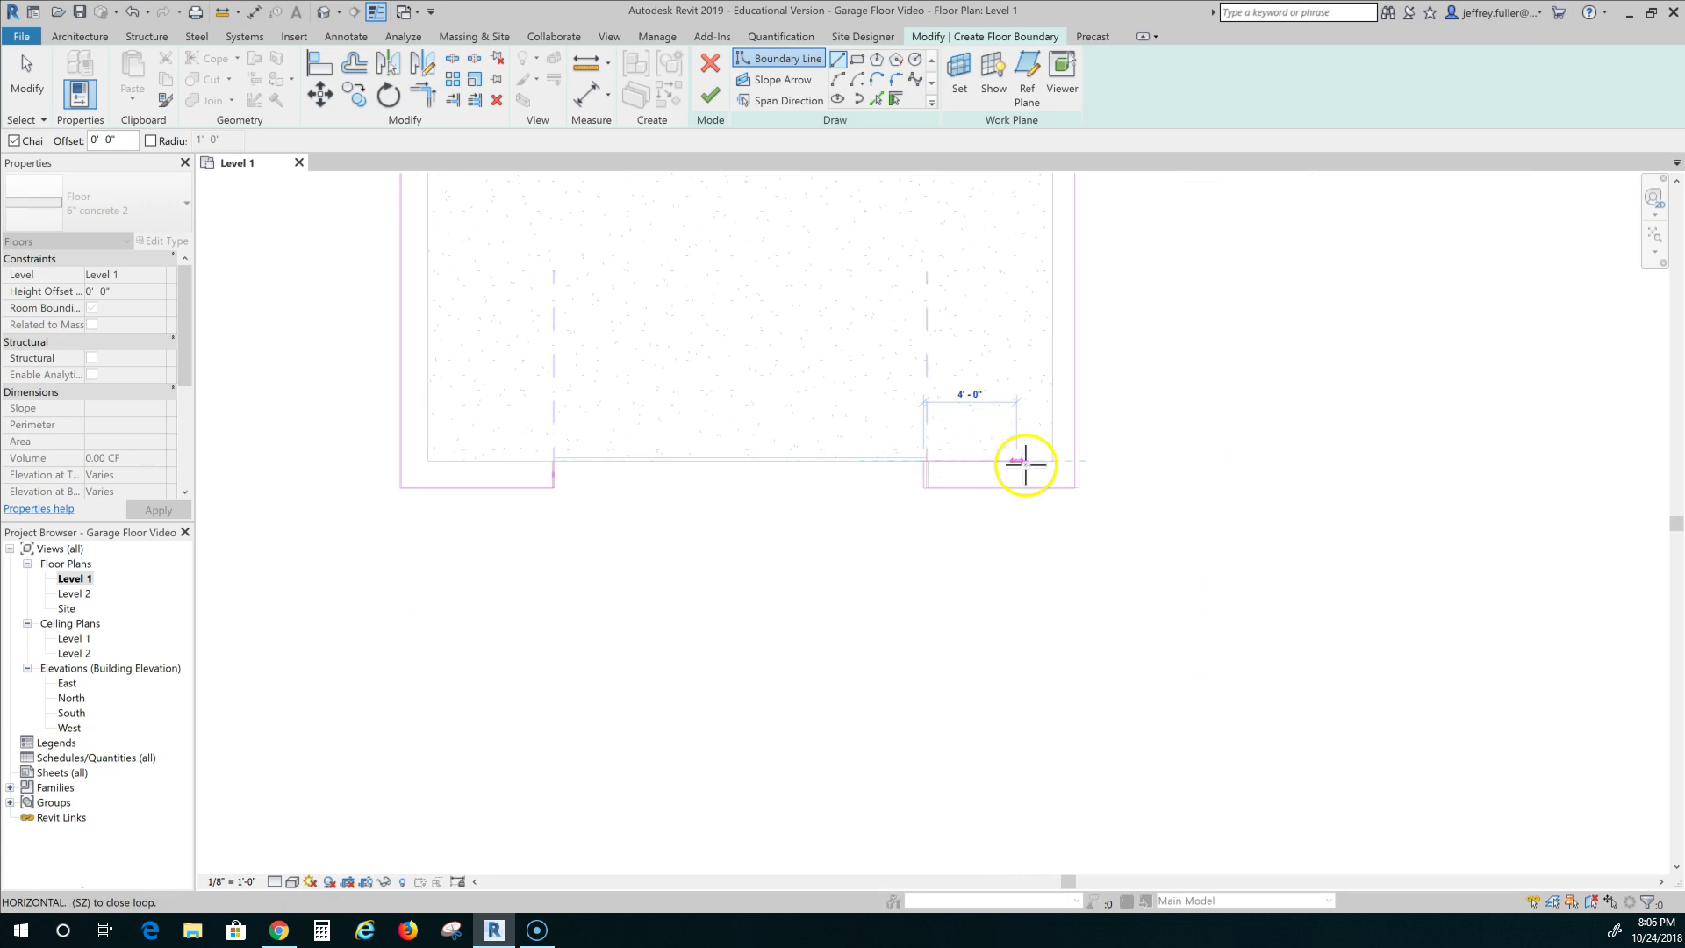
{"action": "left_click", "coordinate": [1052, 460]}
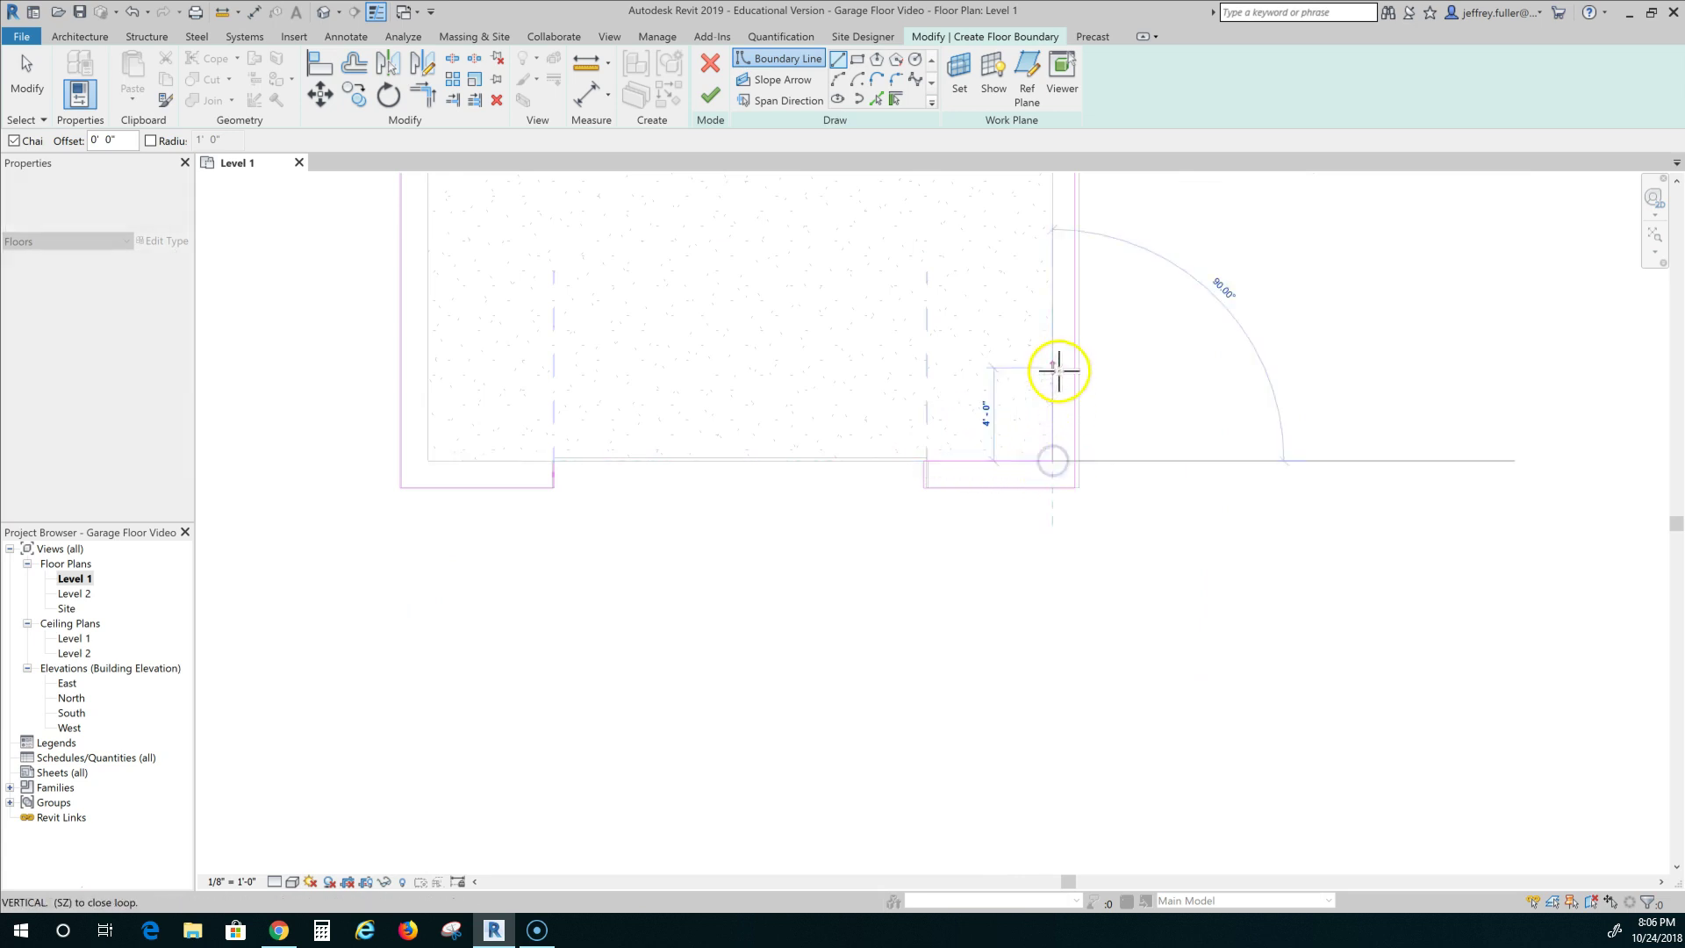
{"action": "middle_click_drag", "start_coordinate": [1084, 475], "coordinate": [1053, 881]}
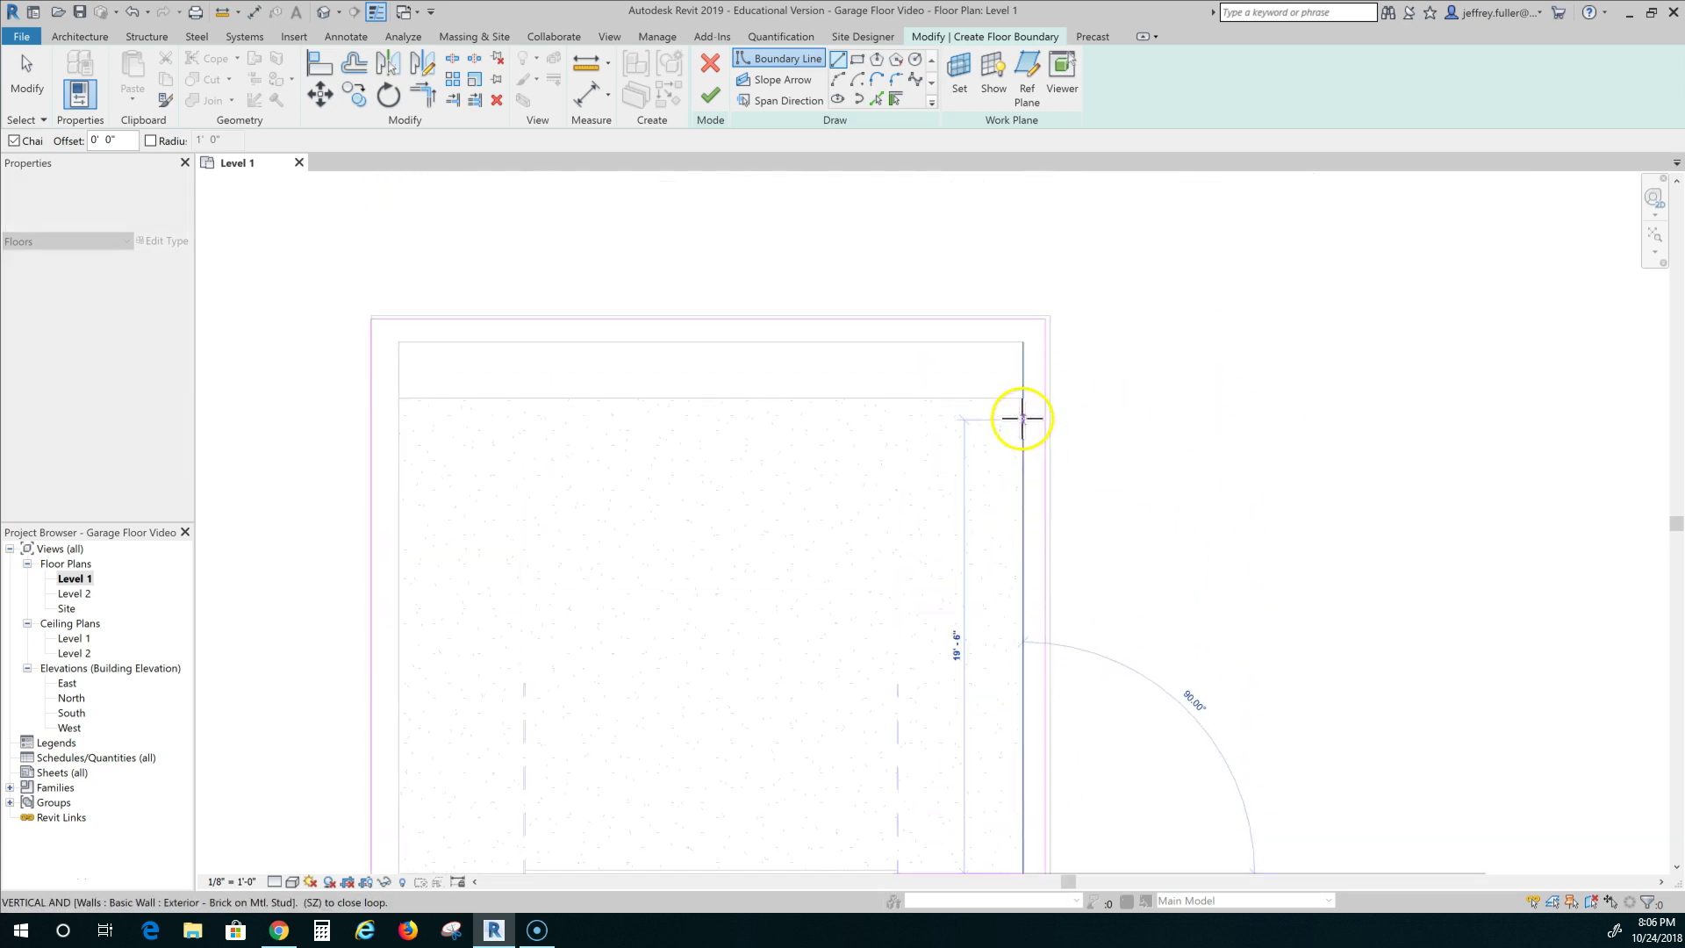
{"action": "left_click", "coordinate": [1024, 399]}
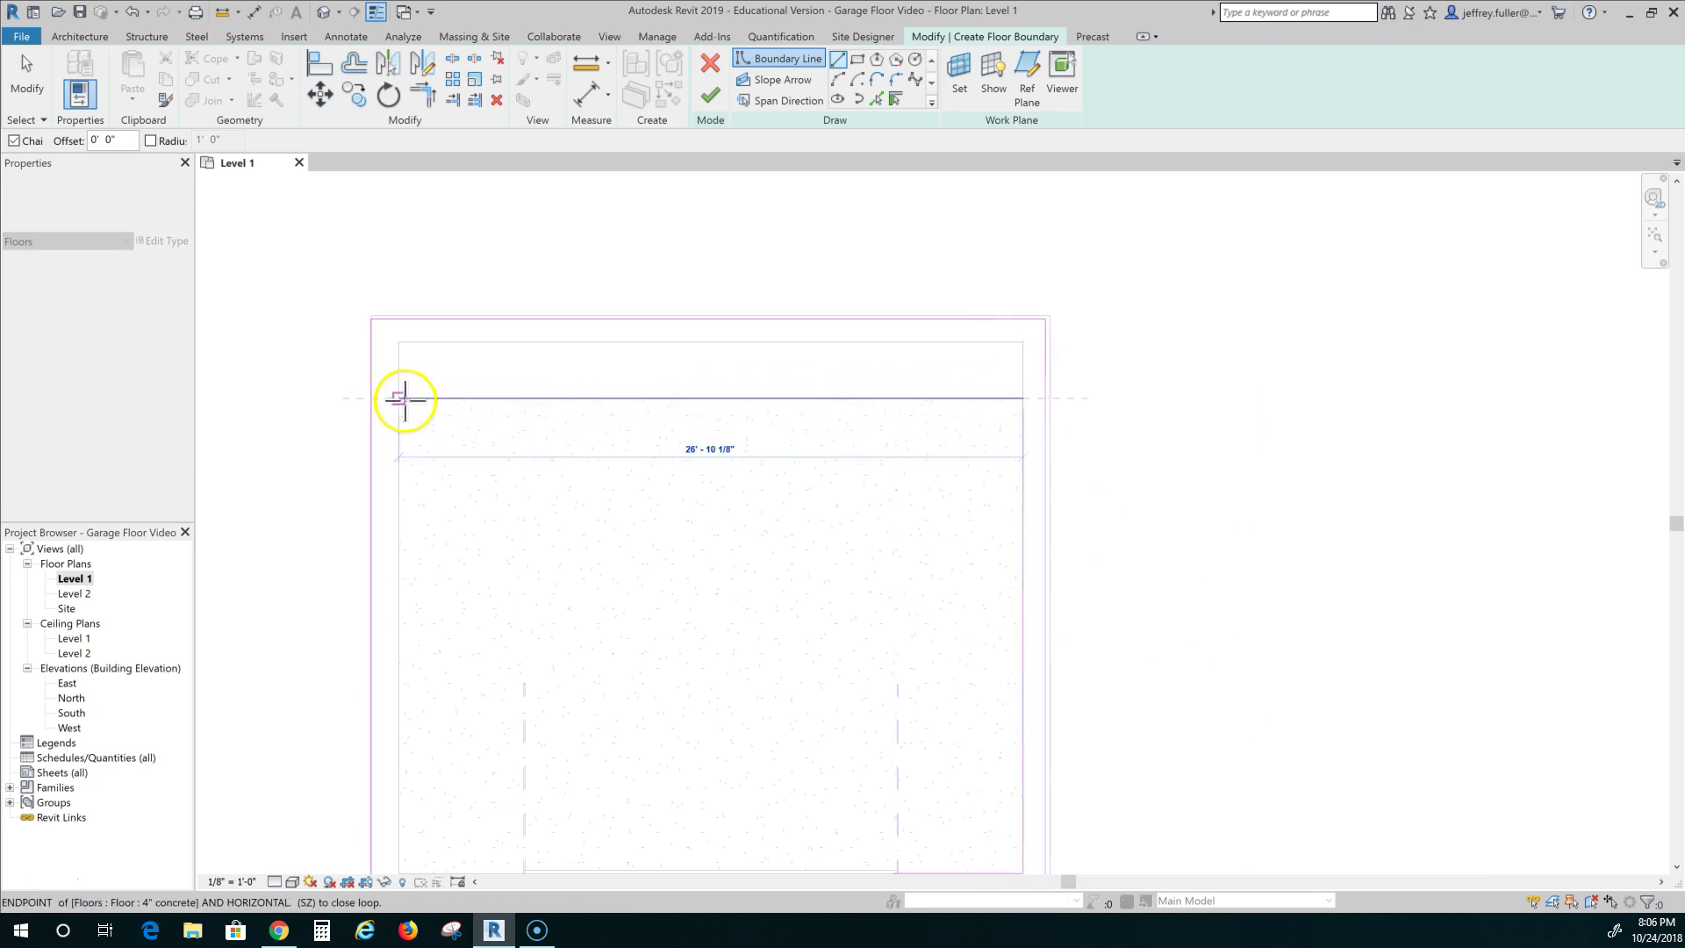
{"action": "left_click", "coordinate": [401, 399]}
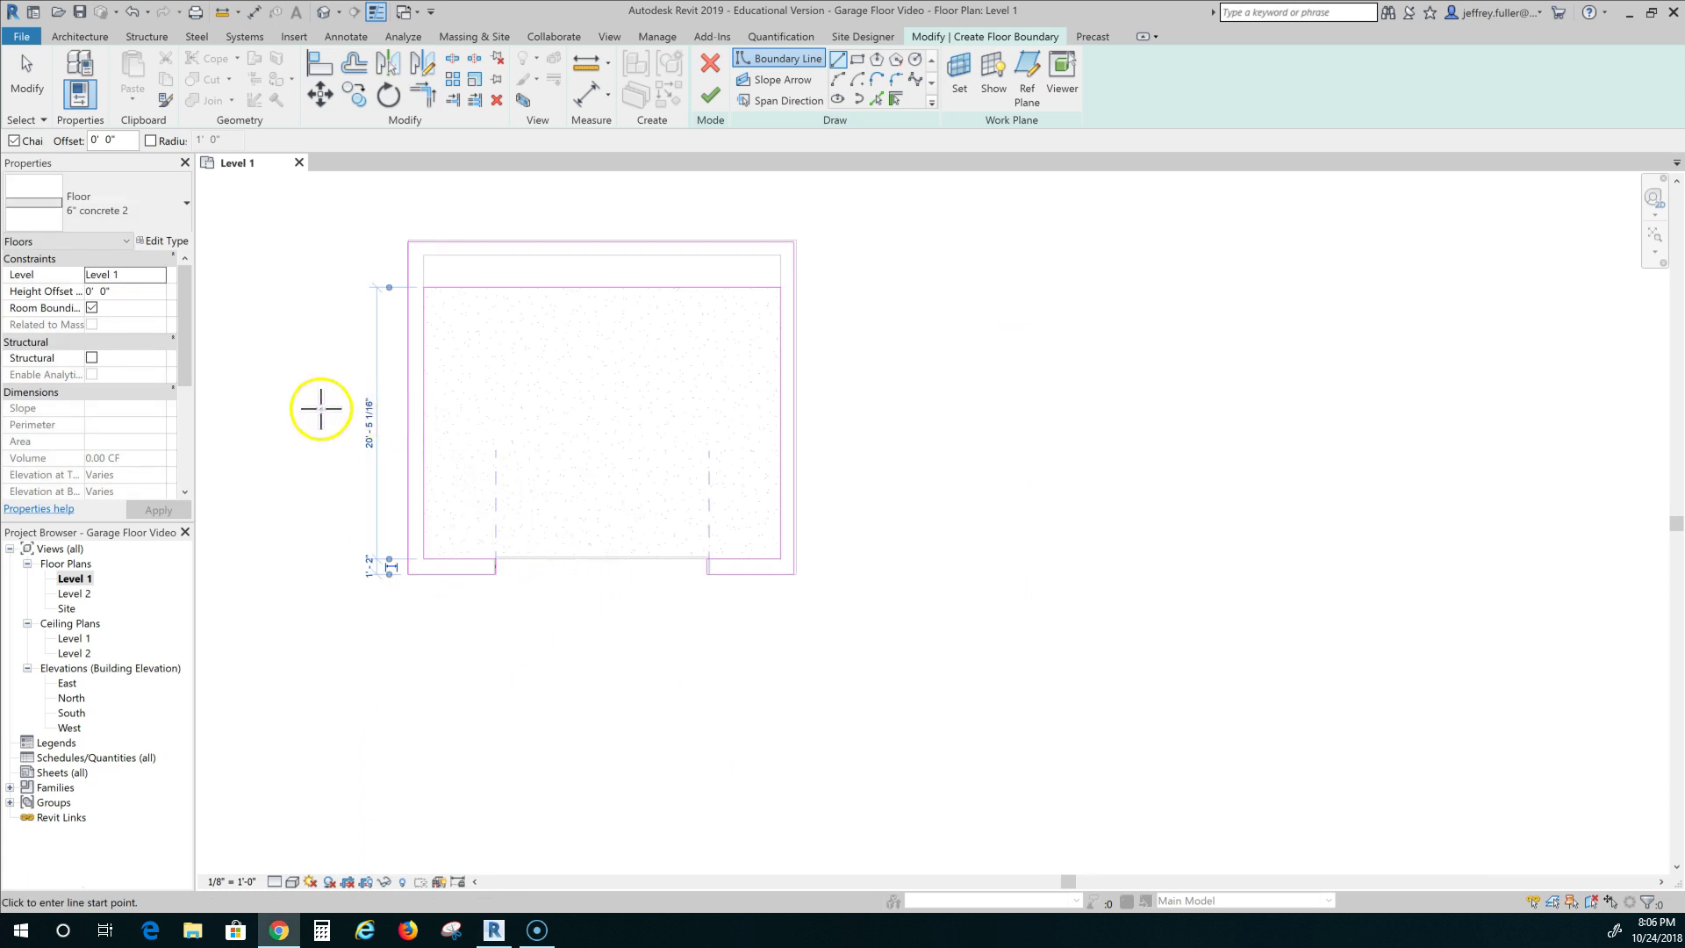
{"action": "key", "text": "ctrl+z"}
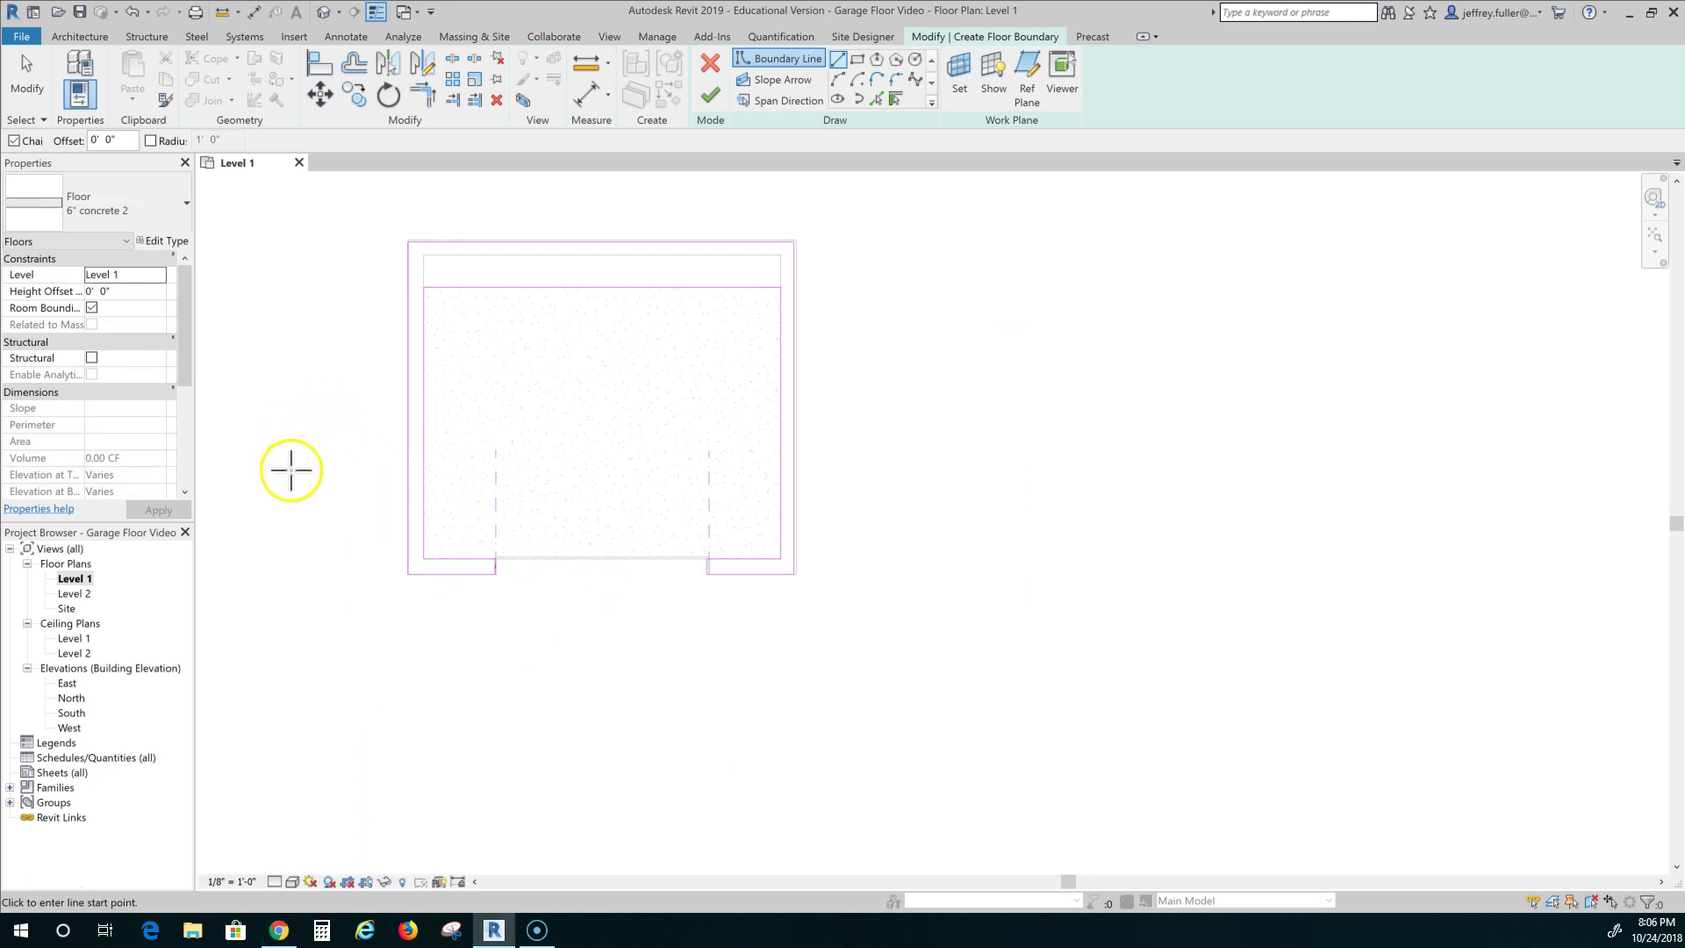
{"action": "key", "text": "Escape"}
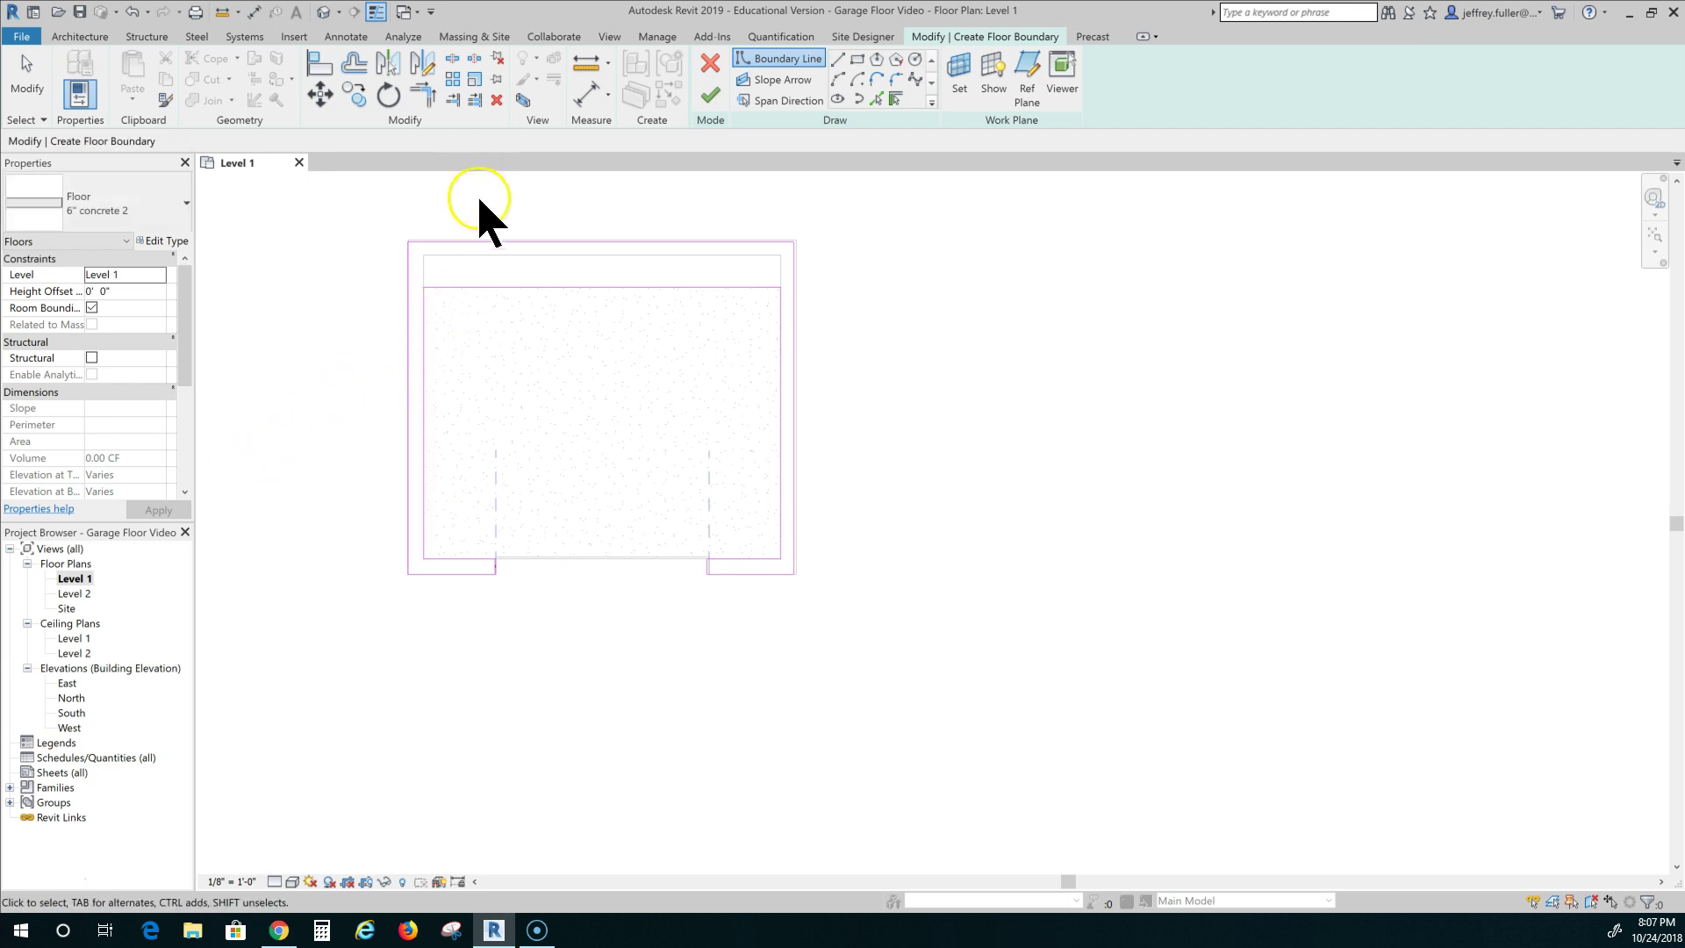
Step: Nudge the outer boundary lines outward to the exterior wall faces and finish the 6" concrete 2 floor
{"action": "scroll", "coordinate": [483, 254], "scroll_direction": "up", "scroll_amount": 2}
{"action": "scroll", "coordinate": [482, 254], "scroll_direction": "up", "scroll_amount": 2}
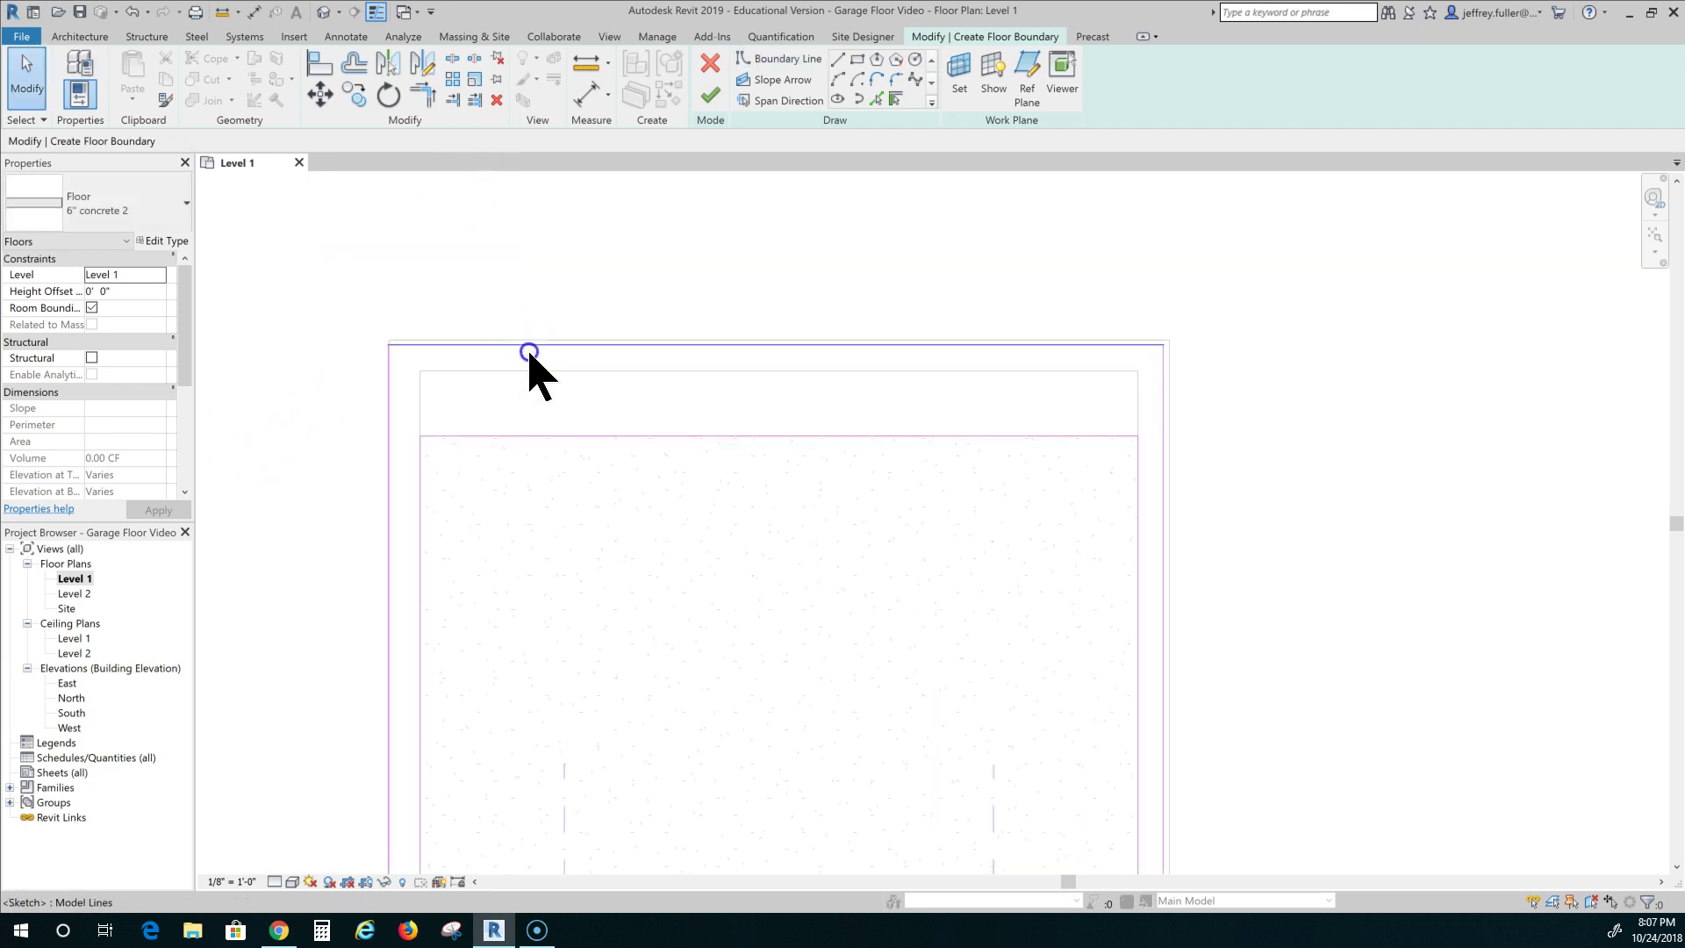
{"action": "left_click", "coordinate": [529, 352]}
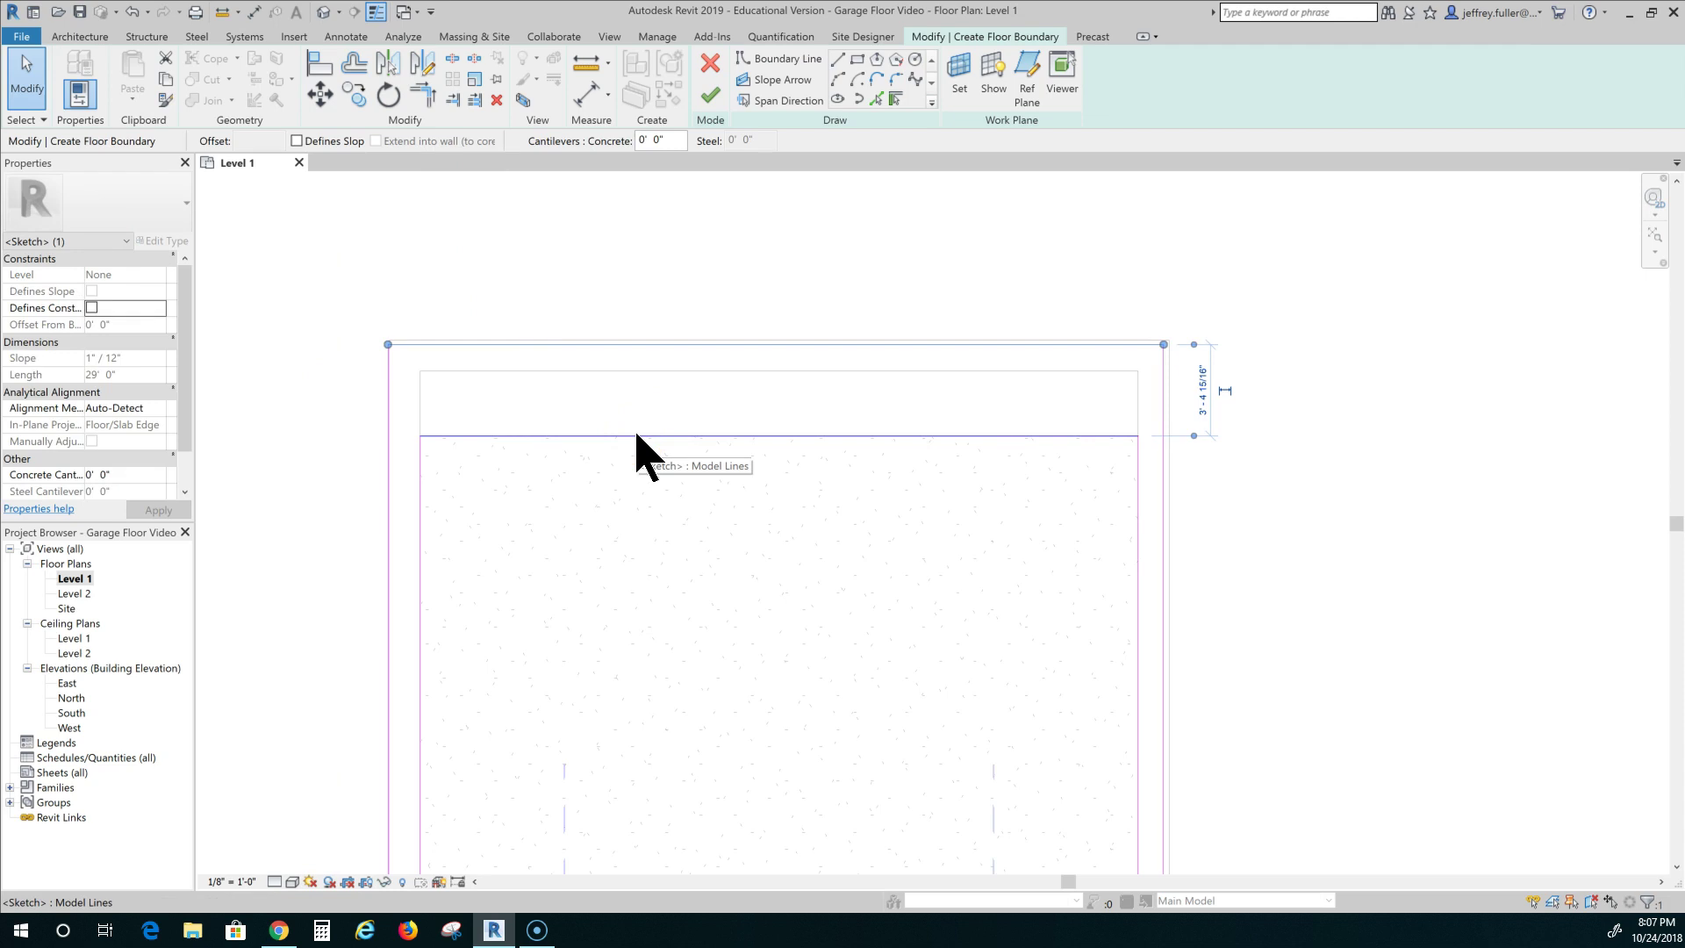
{"action": "key", "text": "Up"}
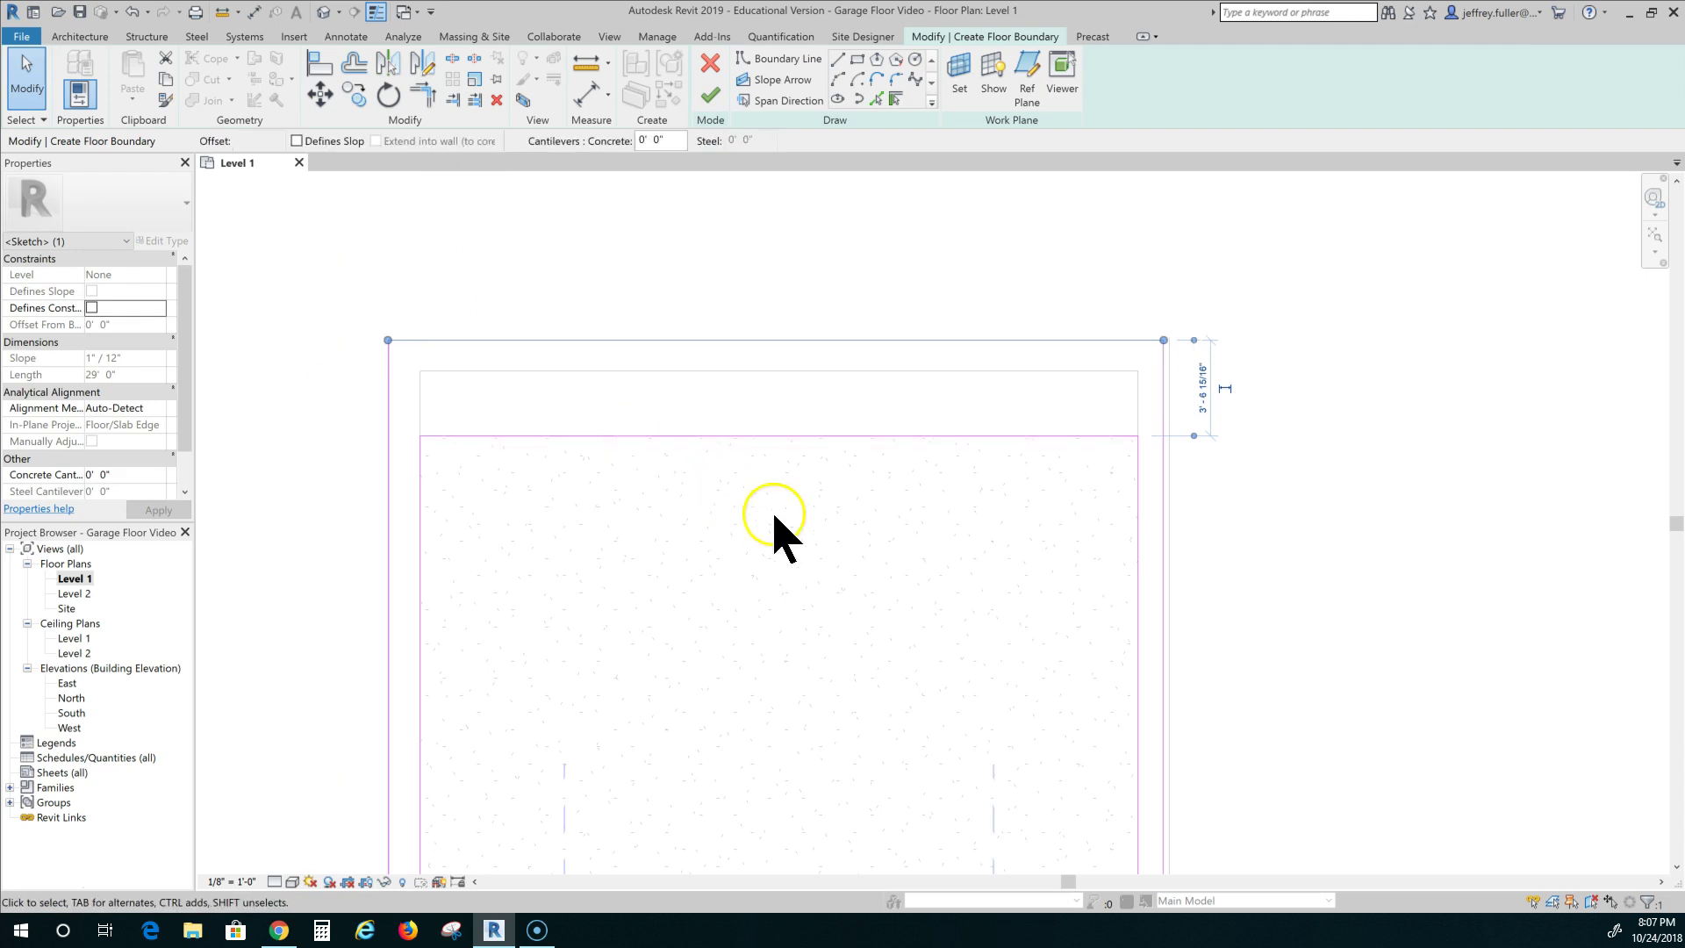
{"action": "middle_click_drag", "start_coordinate": [771, 527], "coordinate": [301, 474]}
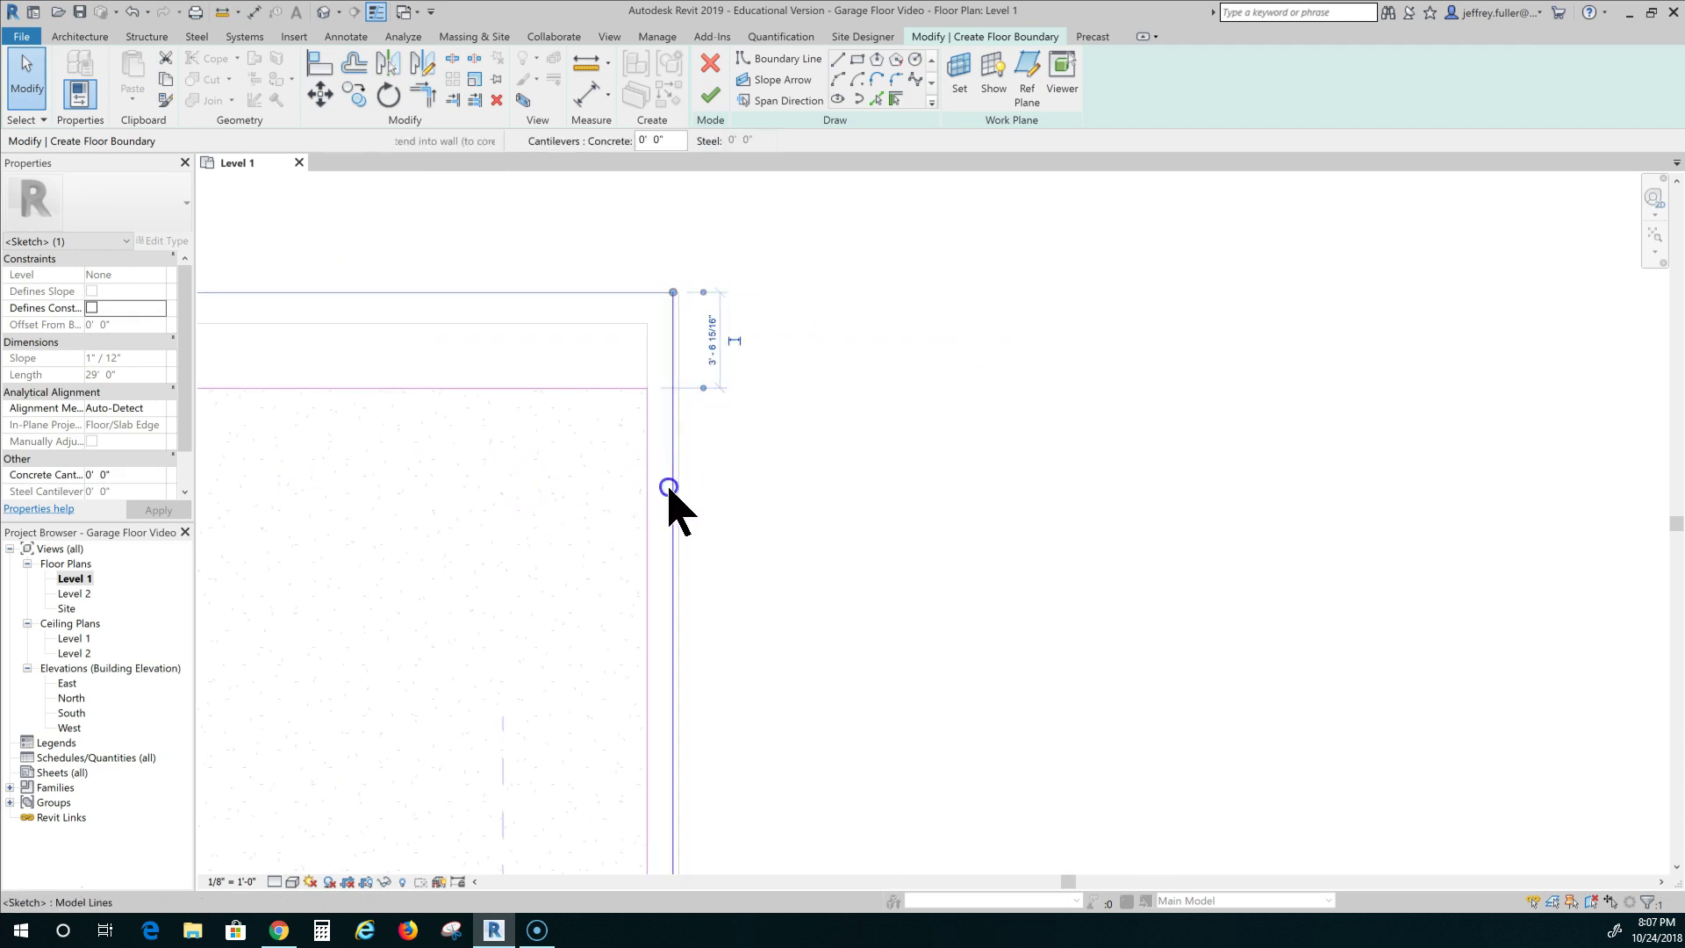
{"action": "left_click", "coordinate": [671, 502]}
{"action": "key", "text": "Right"}
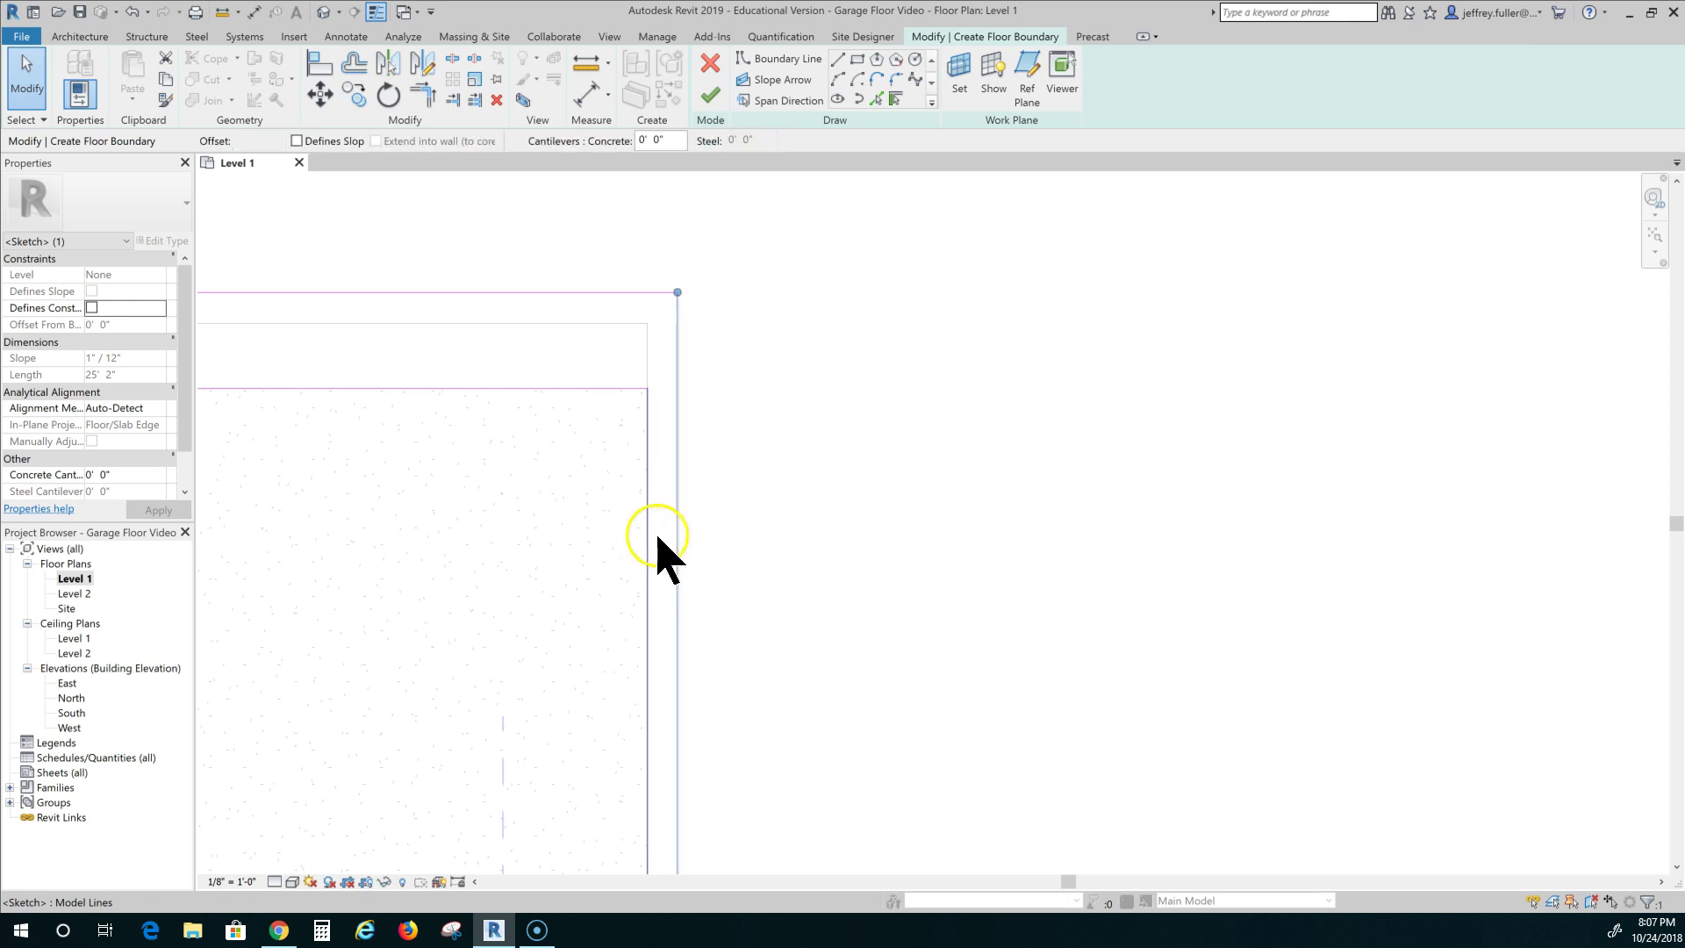
{"action": "scroll", "coordinate": [658, 552], "scroll_direction": "down", "scroll_amount": 5}
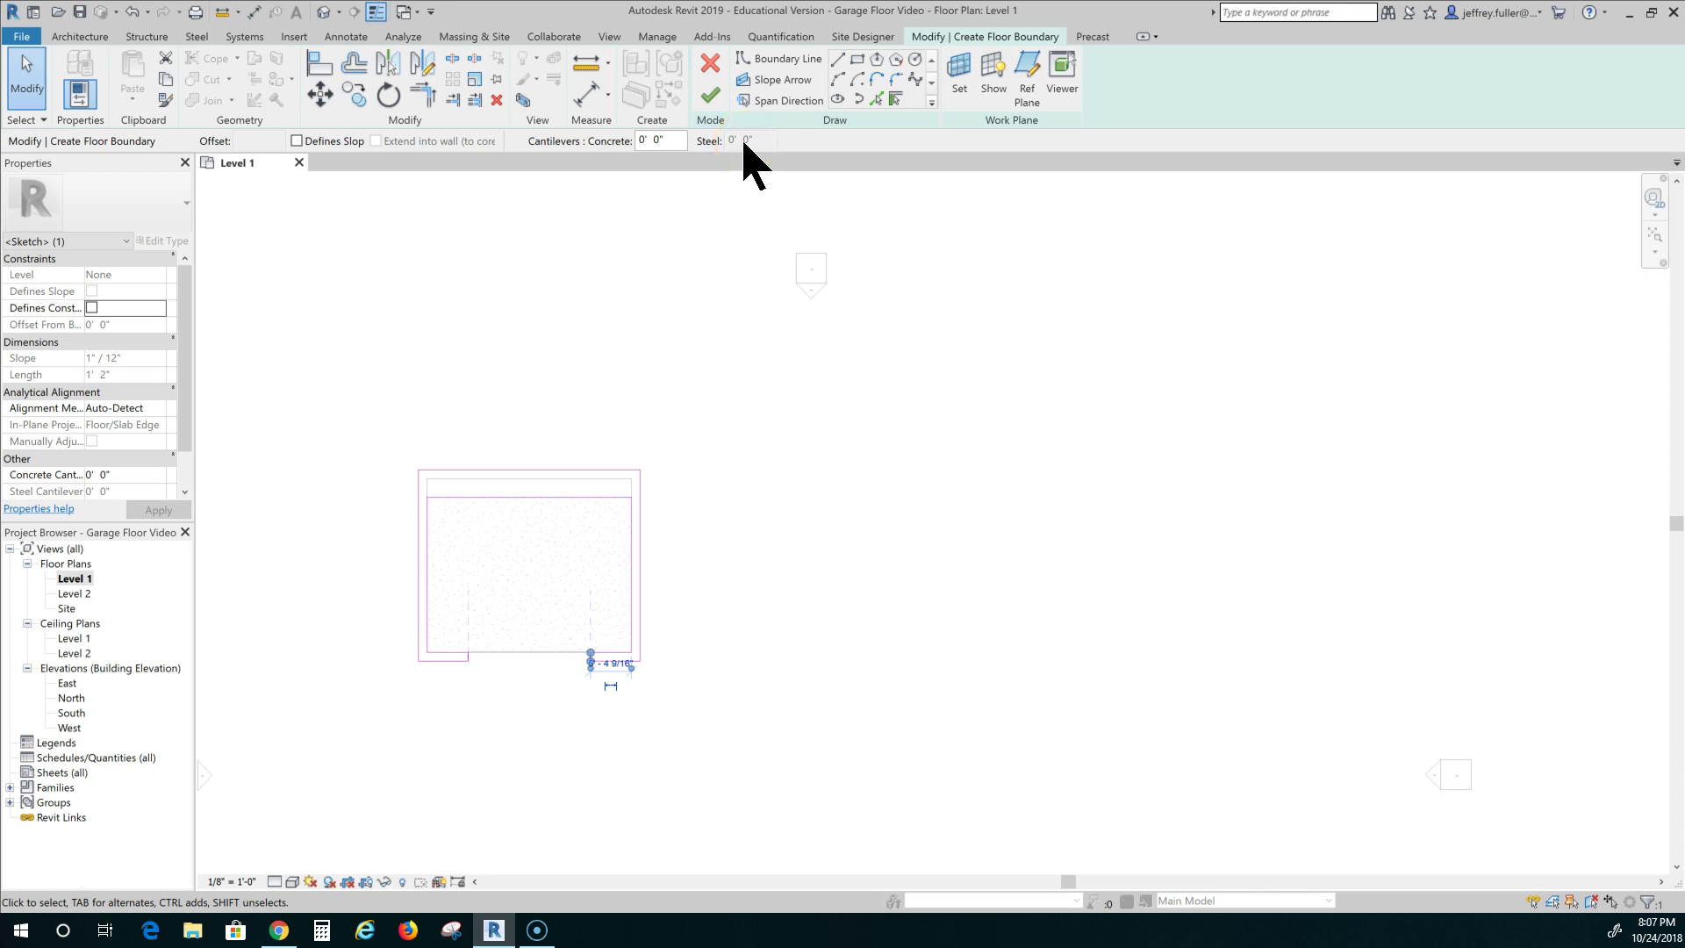
{"action": "left_click", "coordinate": [716, 93]}
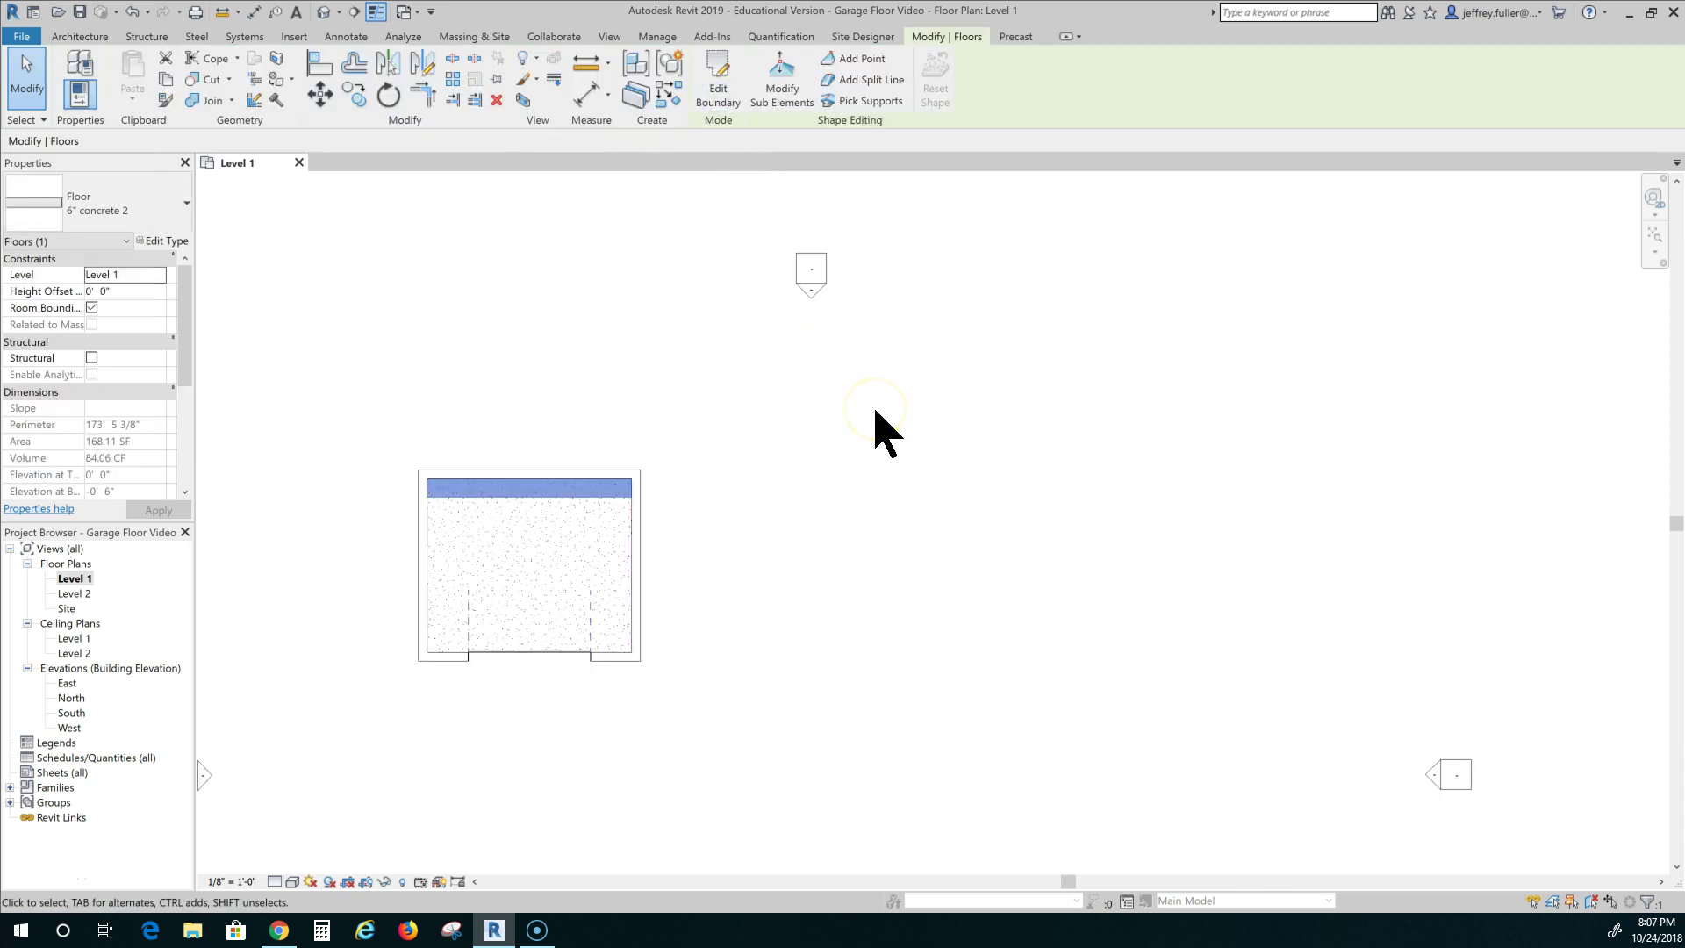
{"action": "left_click", "coordinate": [727, 415]}
Step: Draw a building section from behind the rear wall through the garage door opening and open its view
{"action": "left_click", "coordinate": [610, 37]}
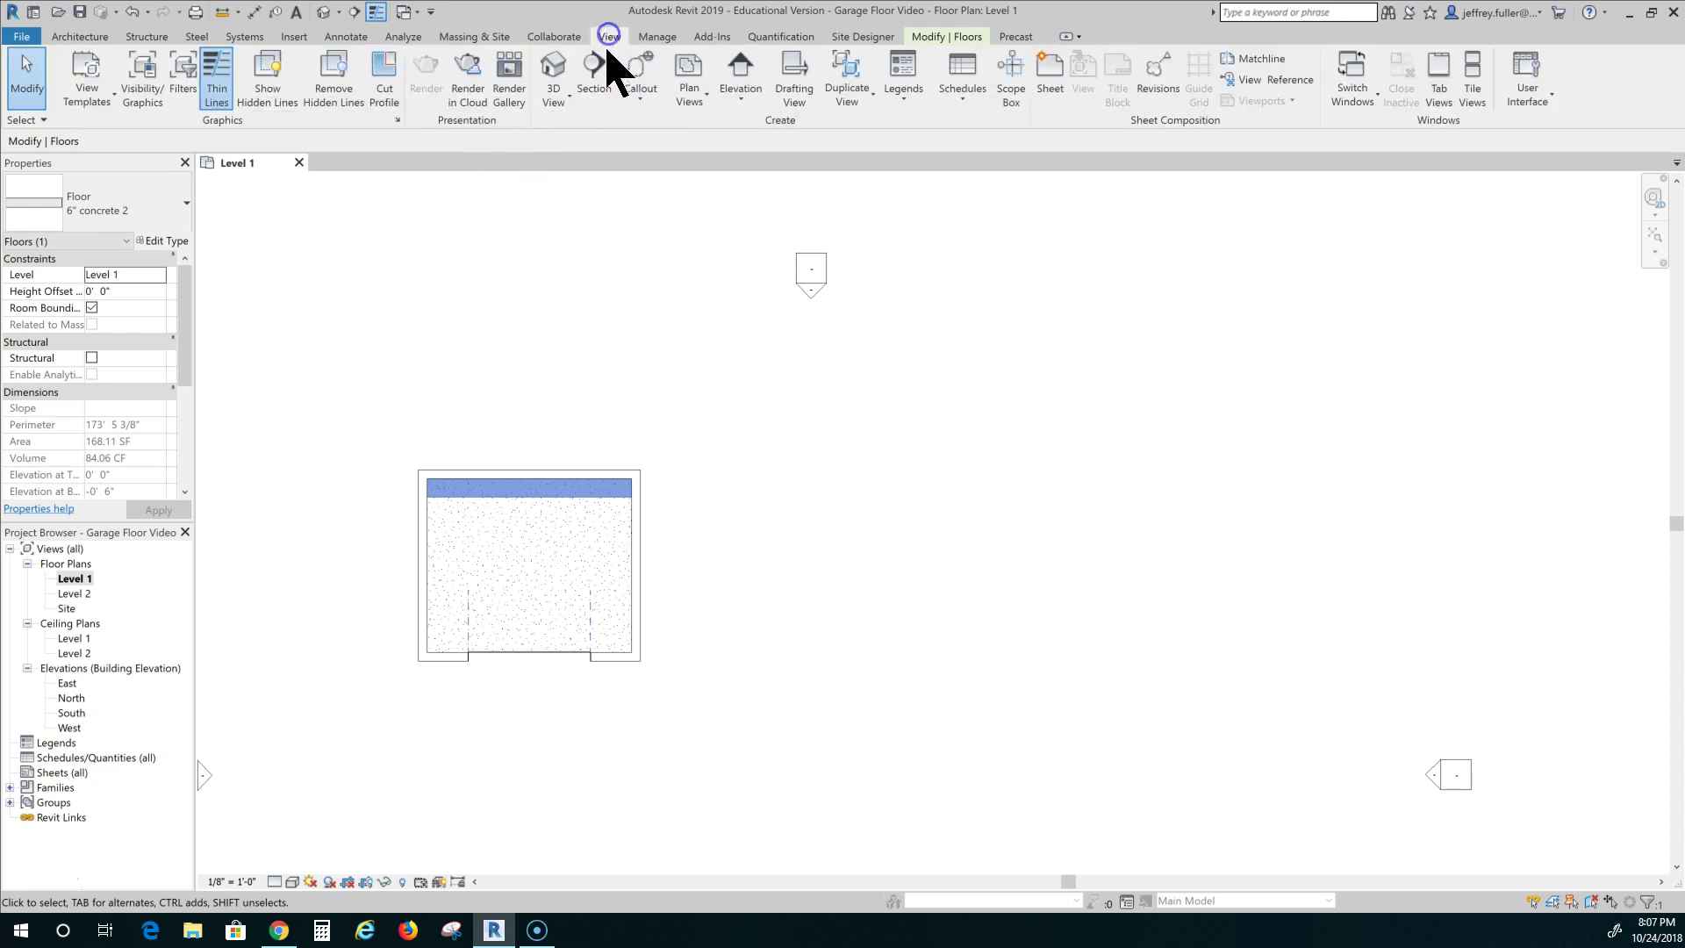
{"action": "left_click", "coordinate": [597, 77]}
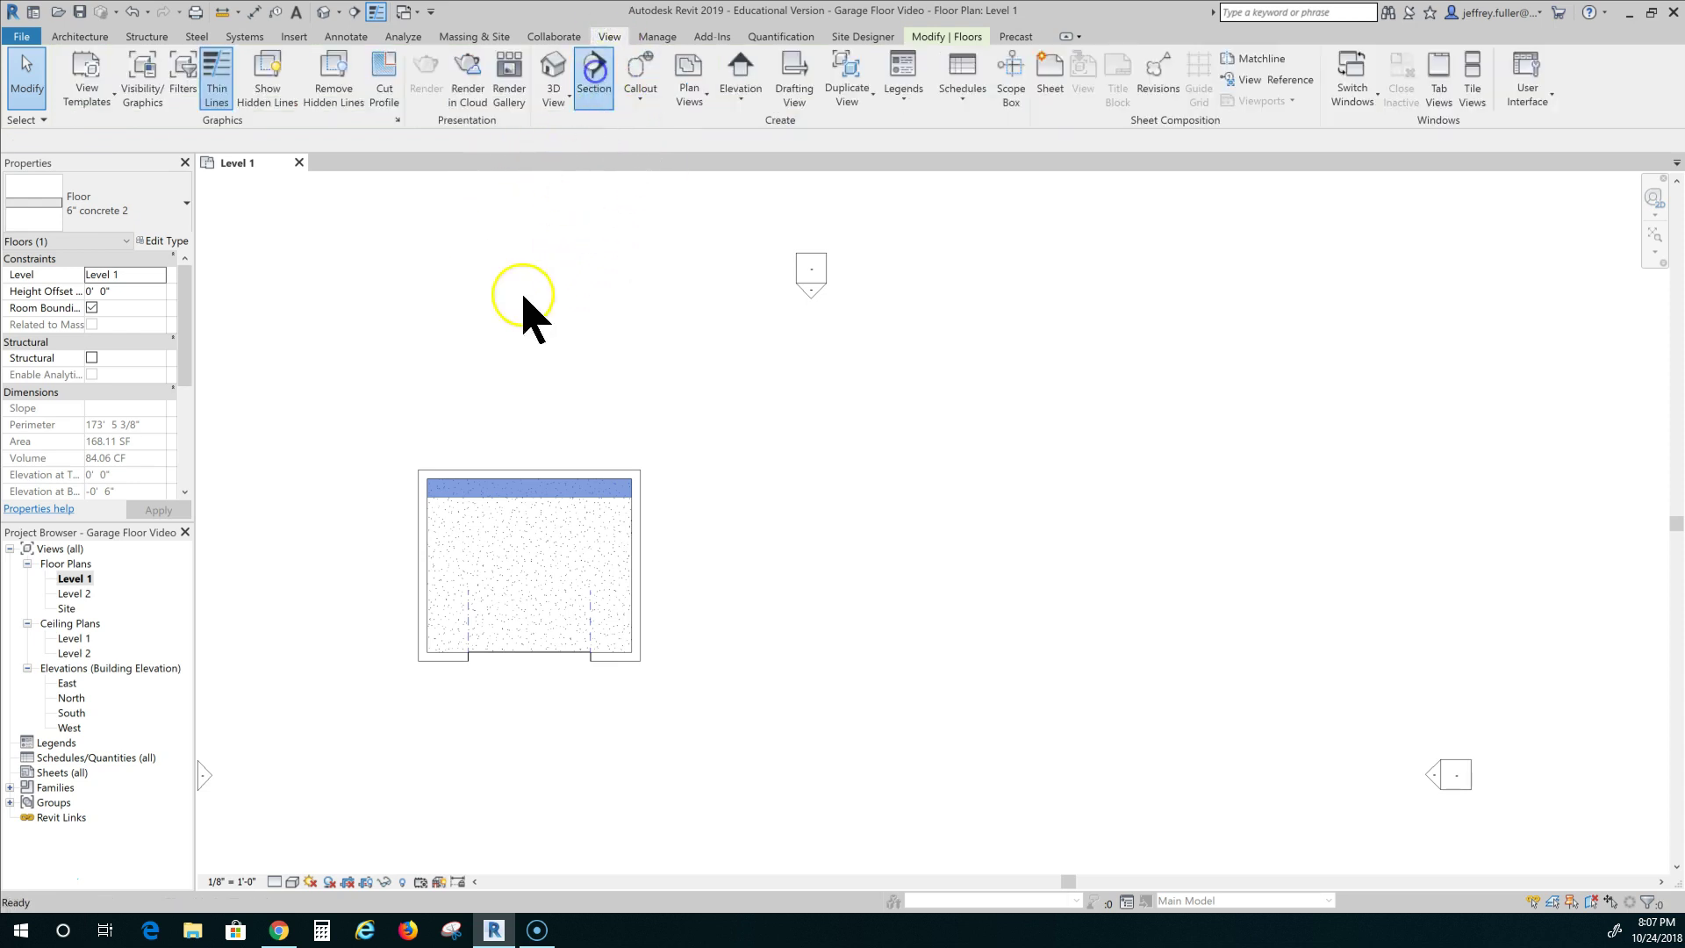
{"action": "left_click", "coordinate": [475, 419]}
{"action": "left_click", "coordinate": [475, 742]}
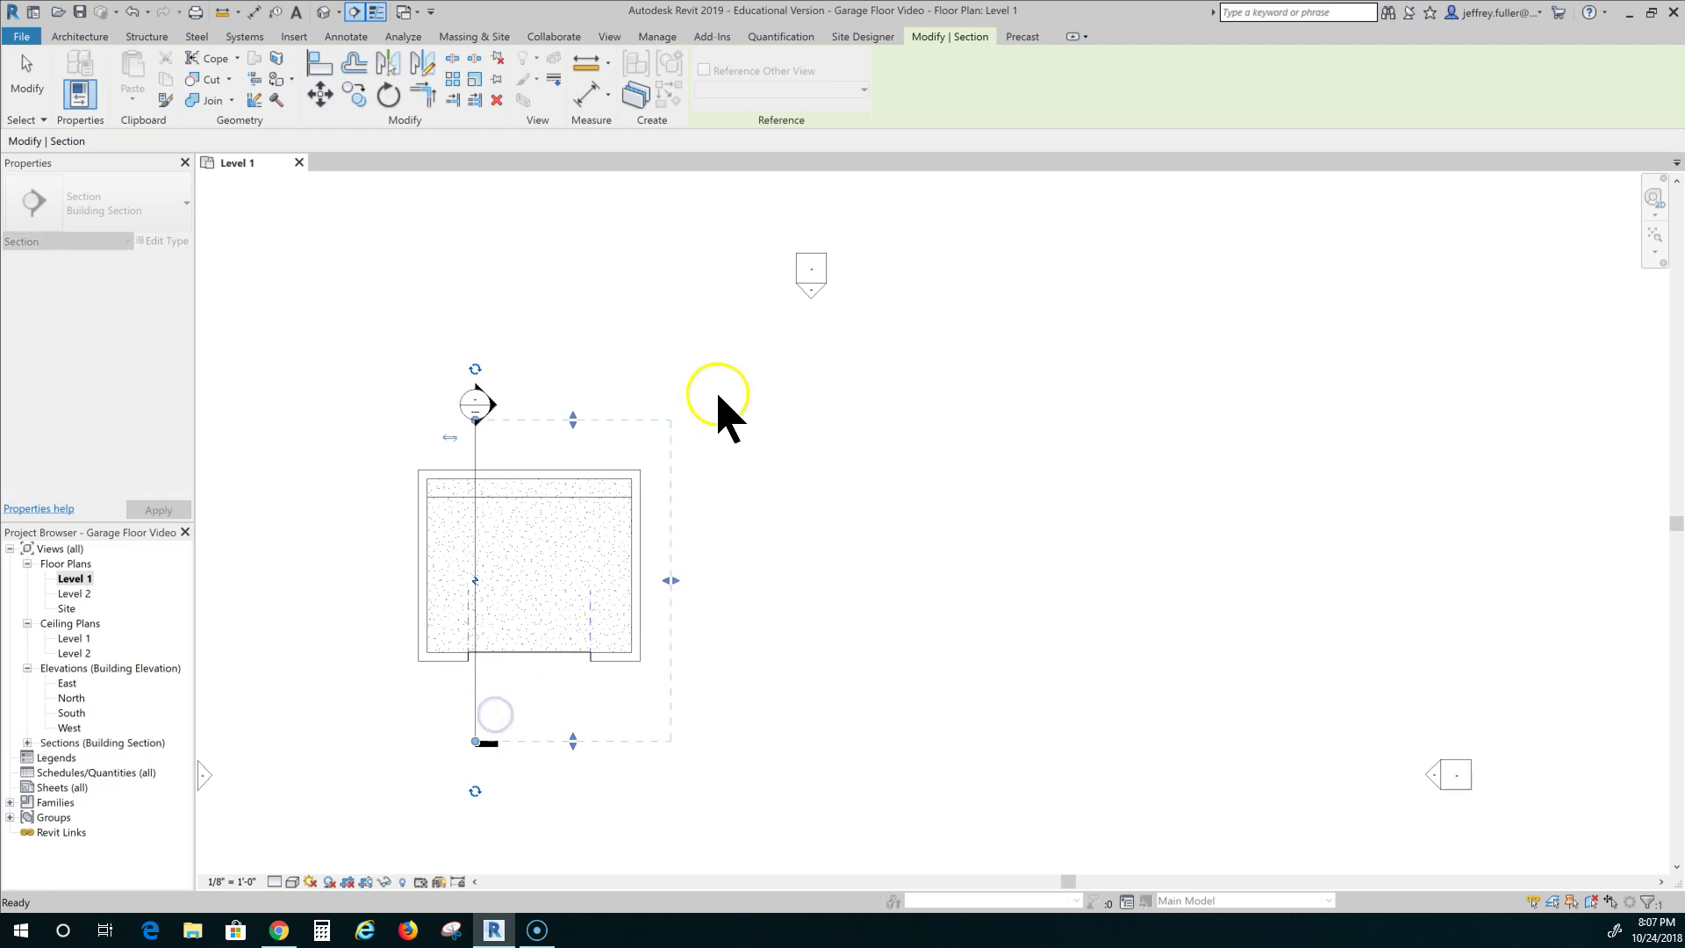
{"action": "key", "text": "Escape"}
{"action": "left_click", "coordinate": [640, 342]}
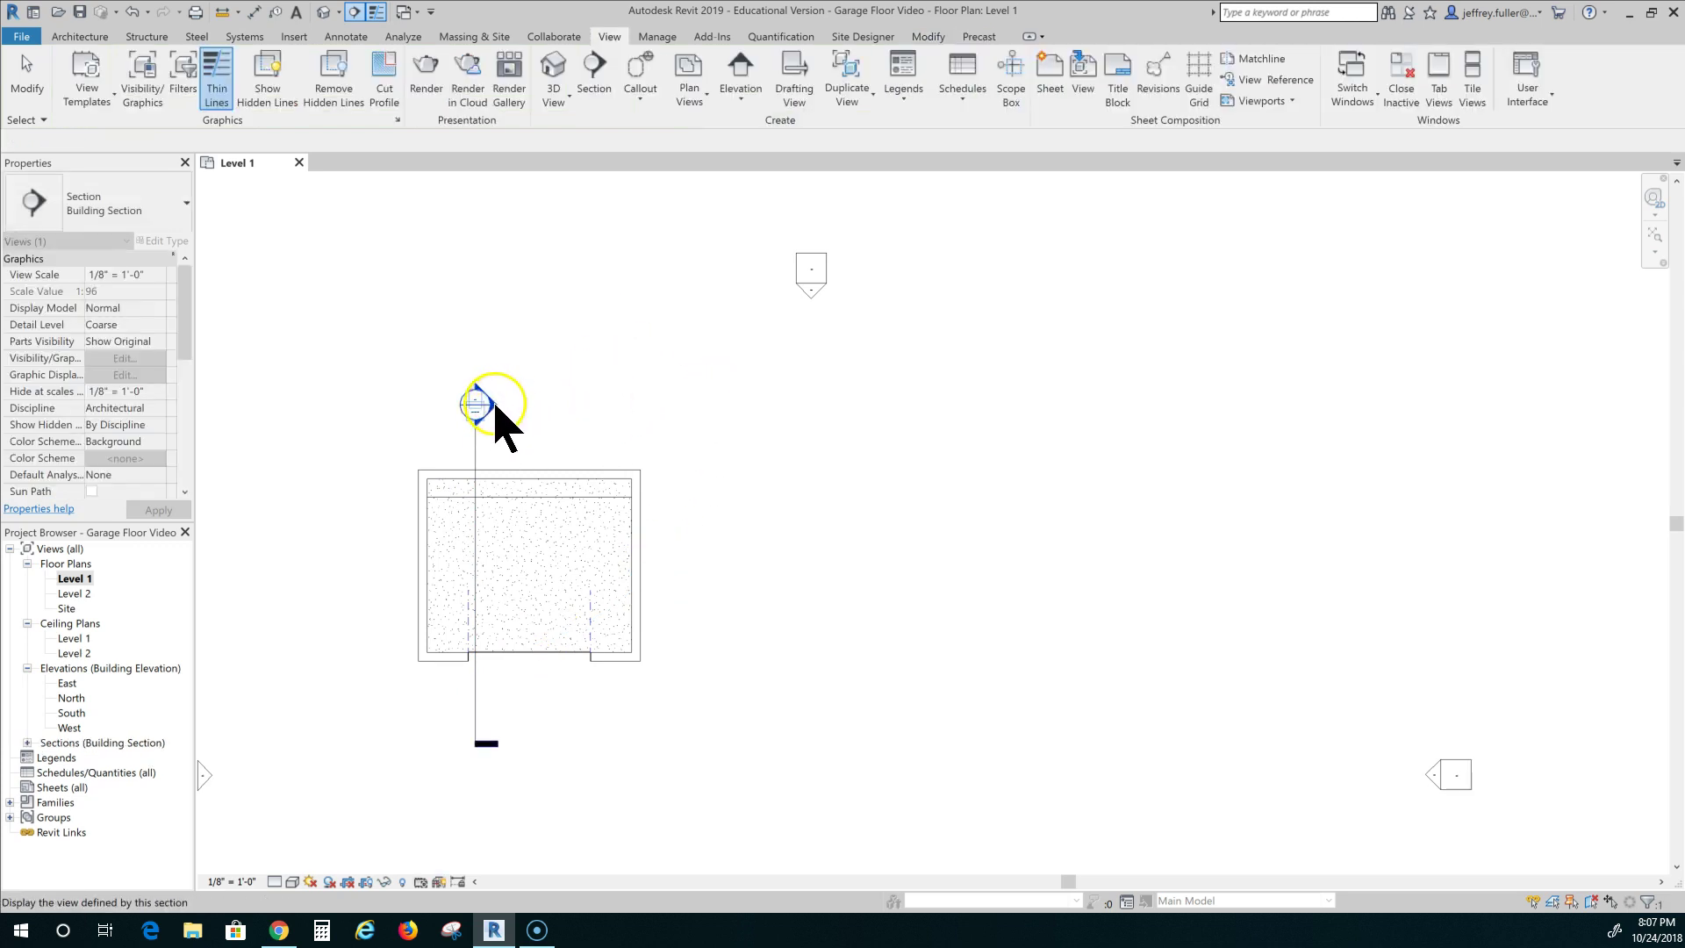
{"action": "left_click", "coordinate": [497, 410]}
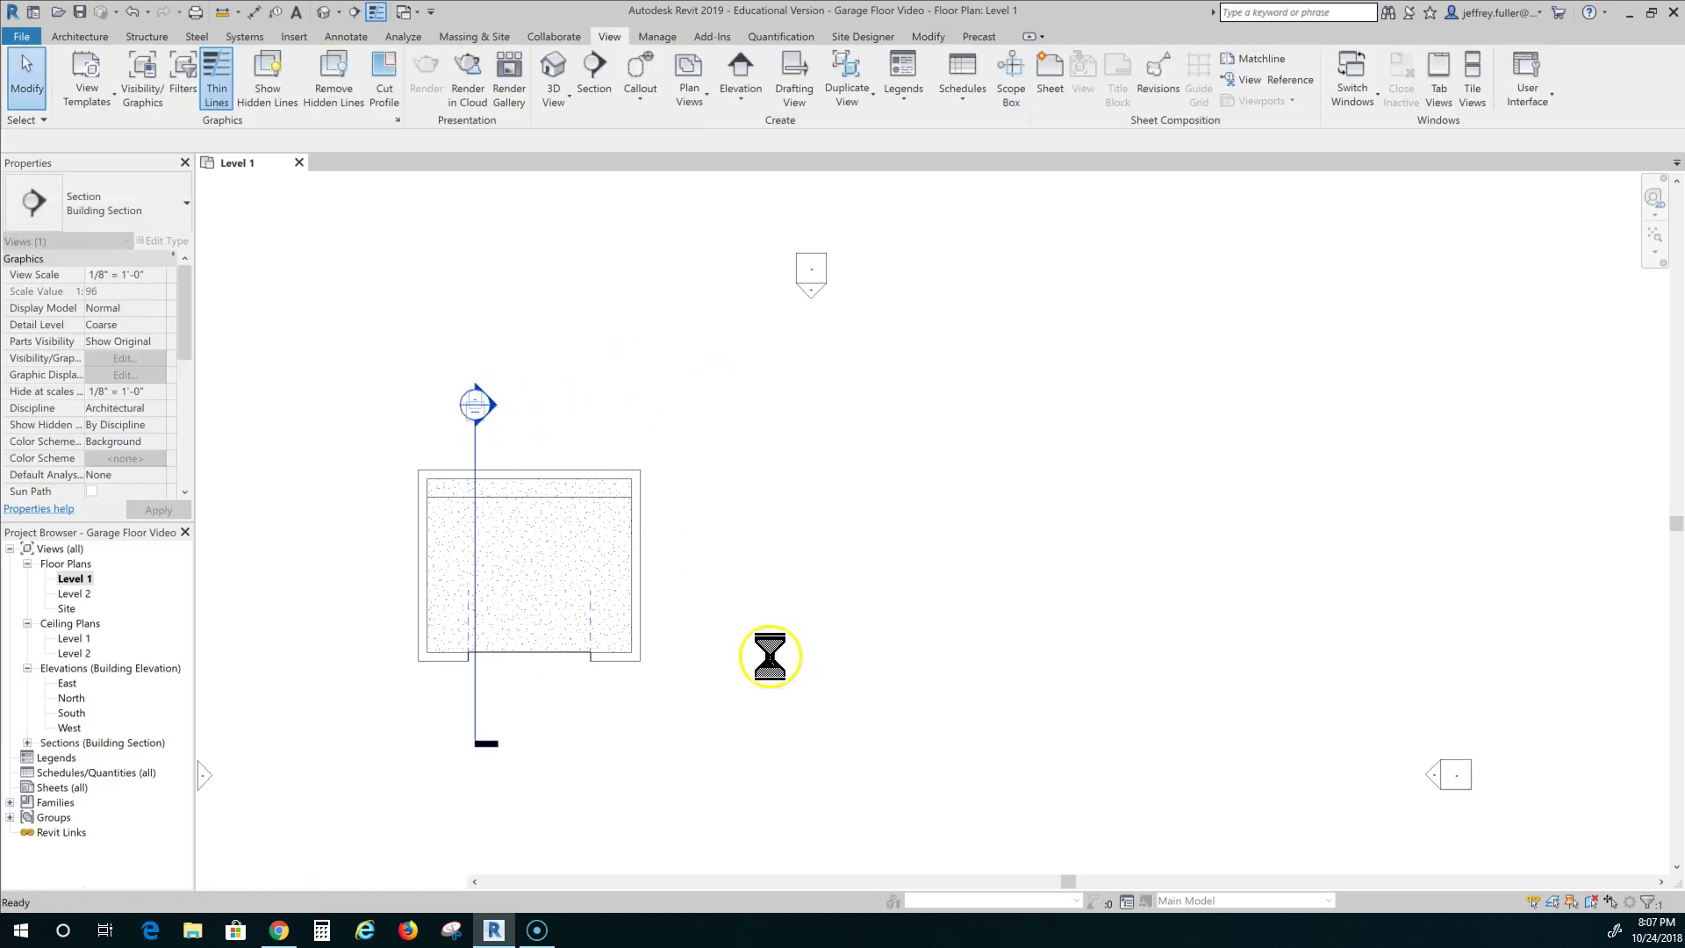
Step: Lower the 4" concrete slab in the section view to a height offset of -0' 2" and deselect it
{"action": "scroll", "coordinate": [721, 781], "scroll_direction": "up", "scroll_amount": 4}
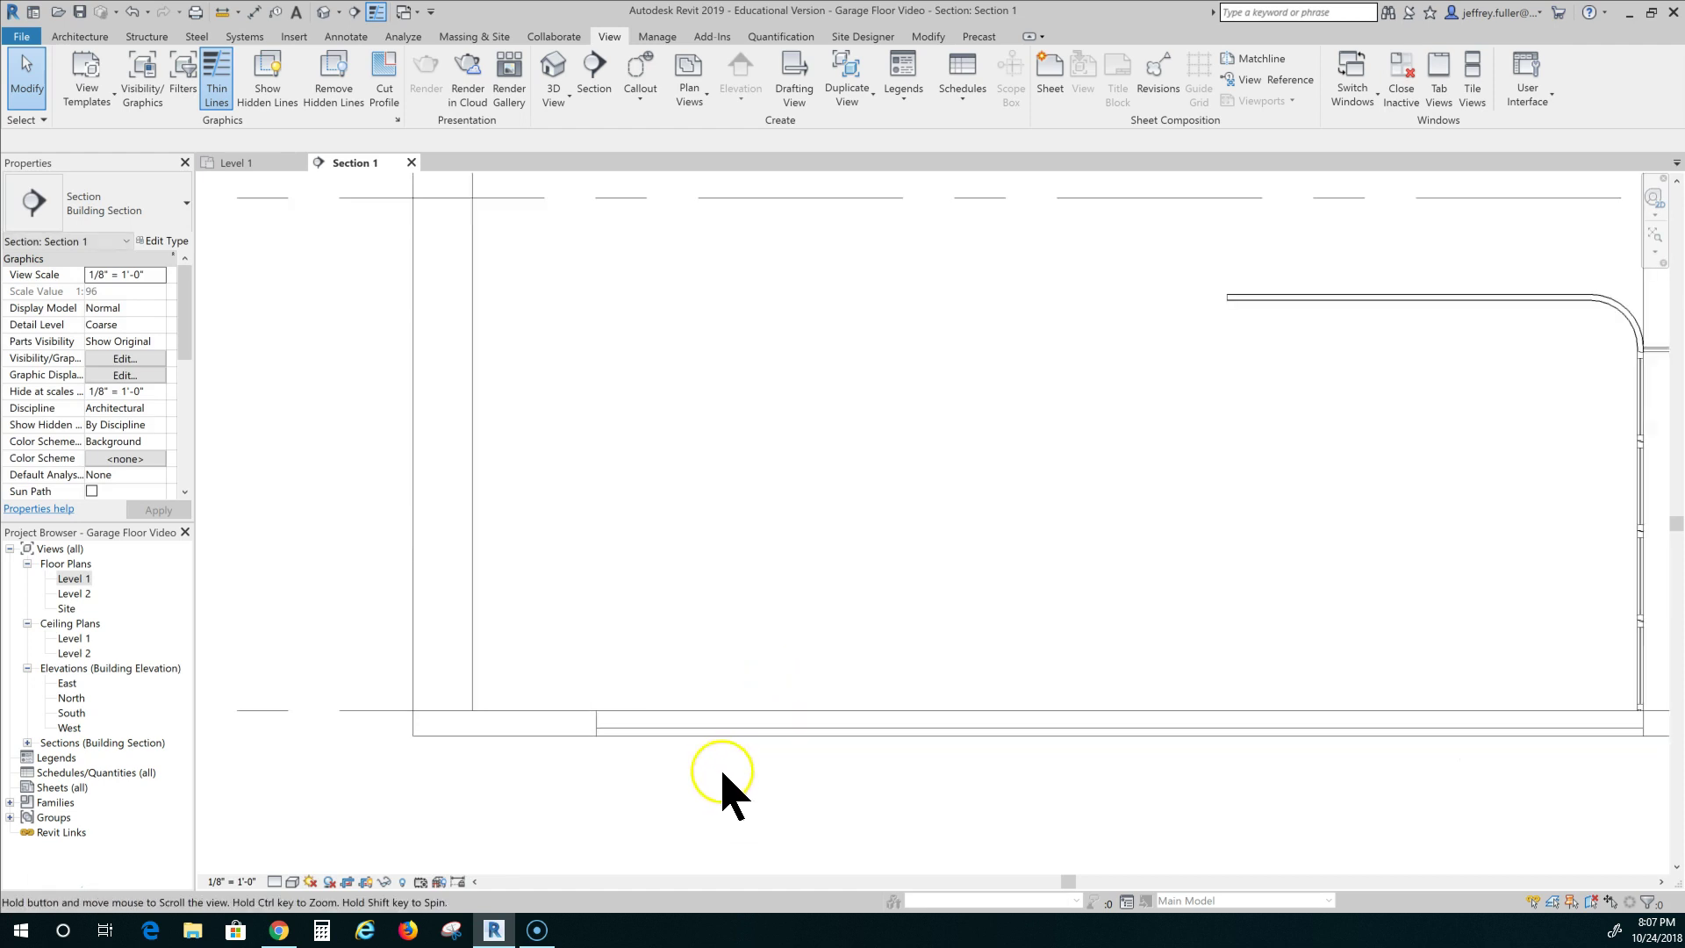
{"action": "middle_click_drag", "start_coordinate": [722, 790], "coordinate": [625, 627]}
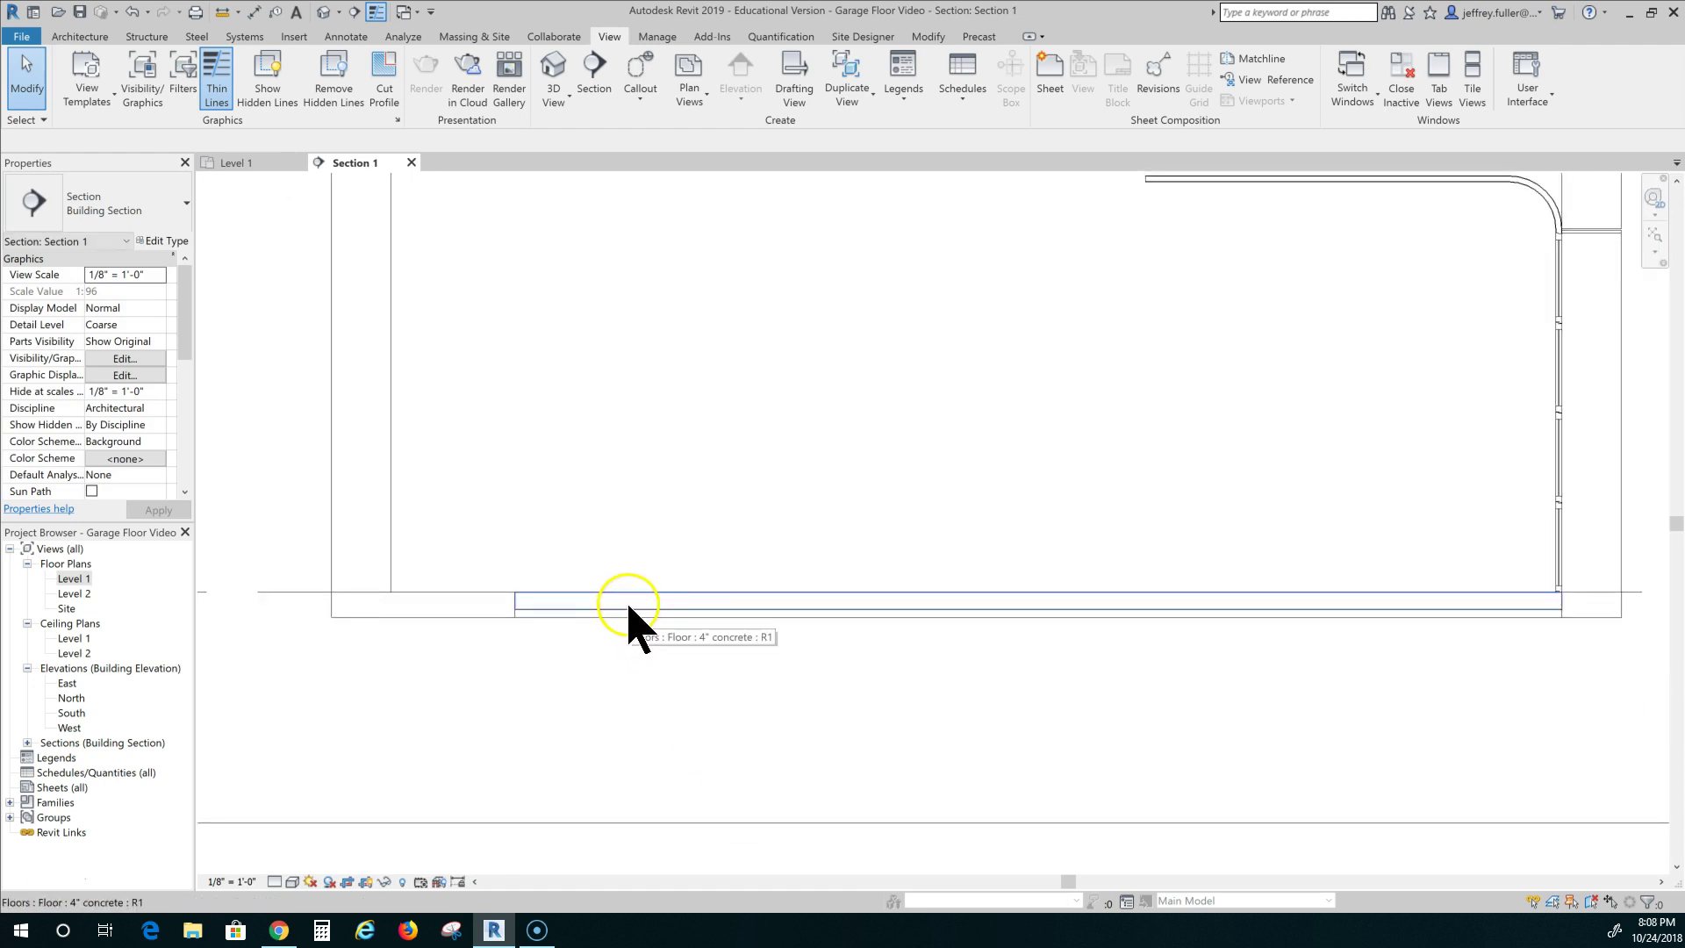
{"action": "left_click", "coordinate": [628, 604]}
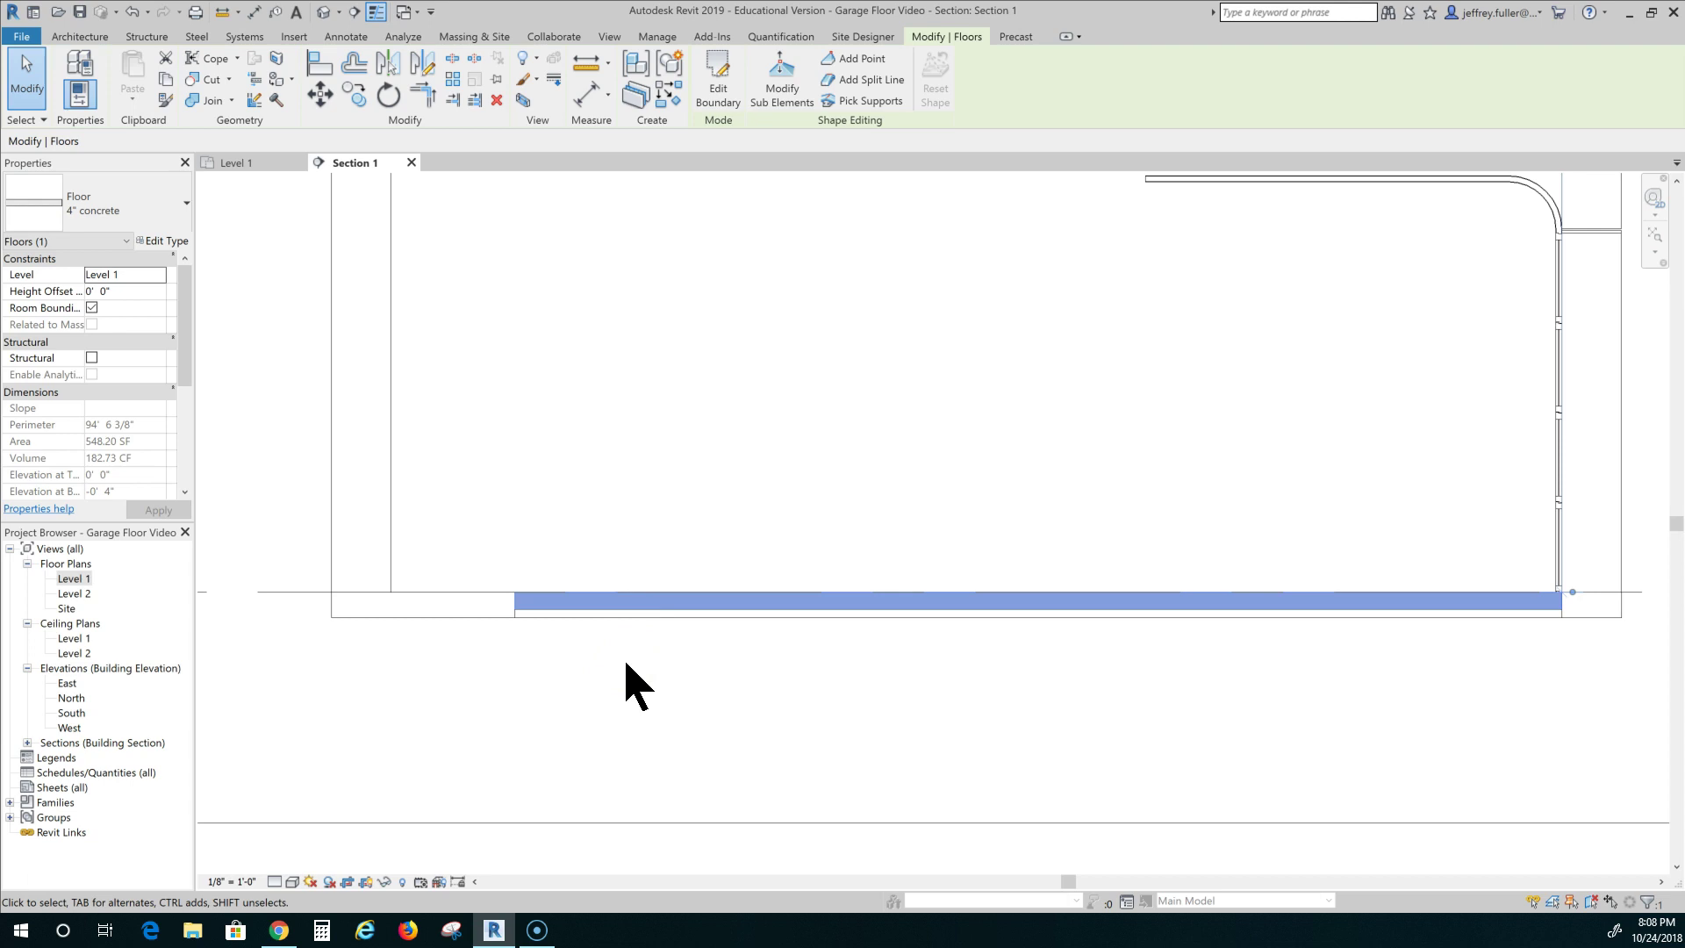
{"action": "scroll", "coordinate": [626, 684], "scroll_direction": "up", "scroll_amount": 3}
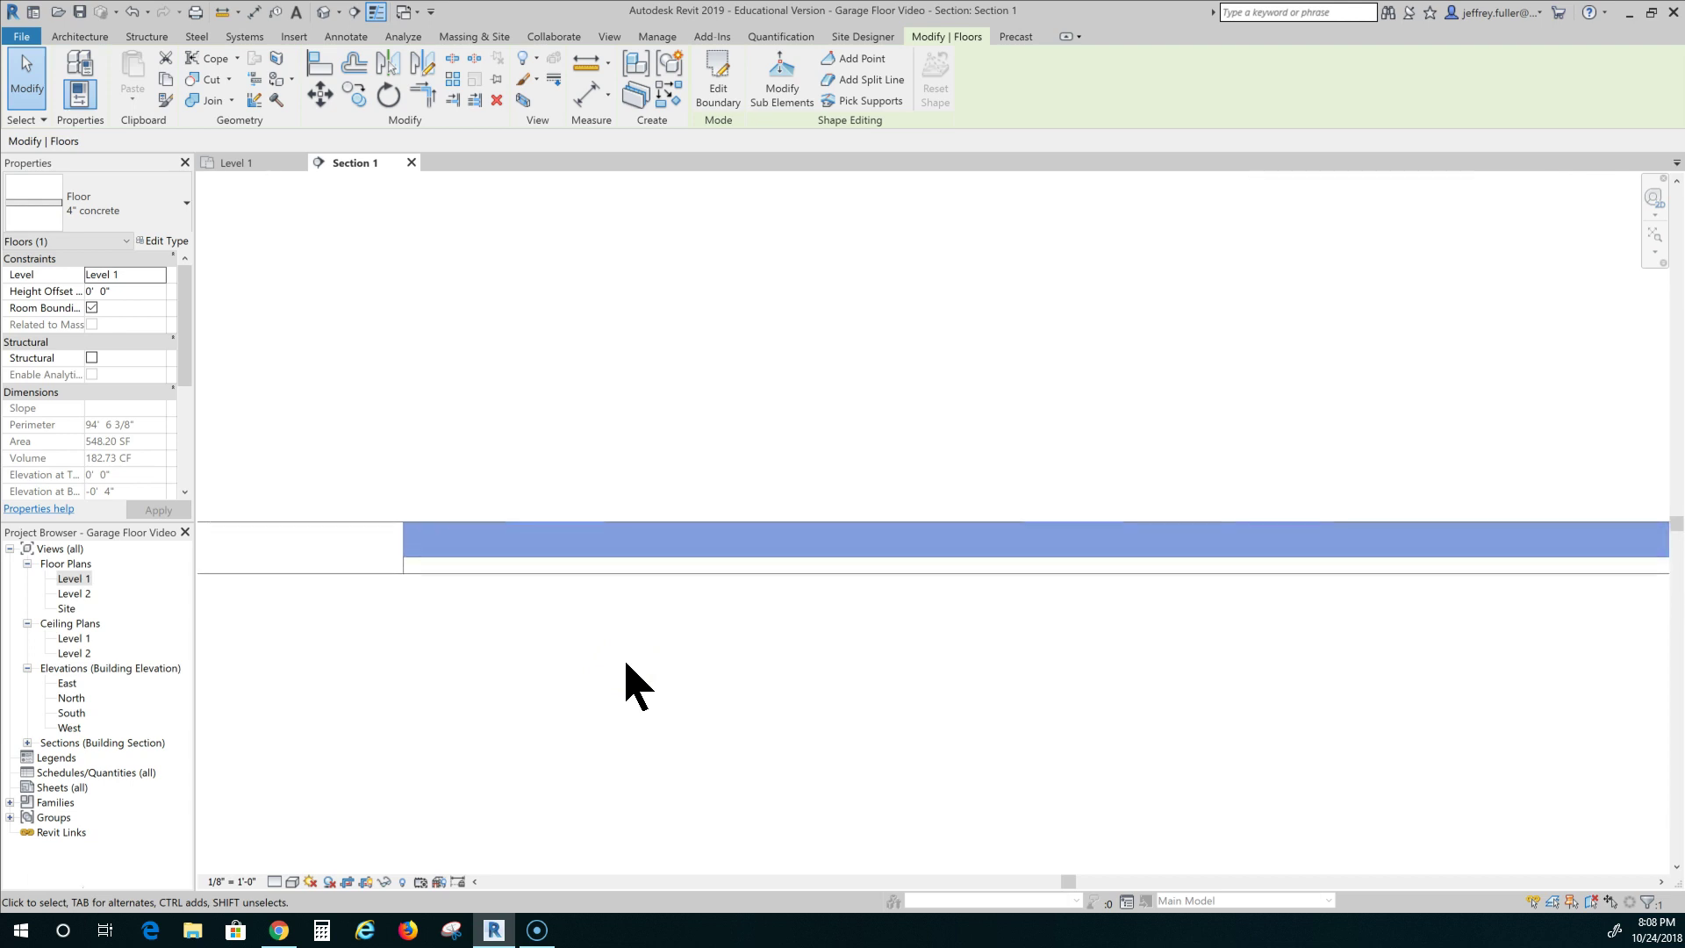
{"action": "key", "text": "Down"}
{"action": "key", "text": "Down"}
{"action": "key", "text": "Down"}
{"action": "key", "text": "Down"}
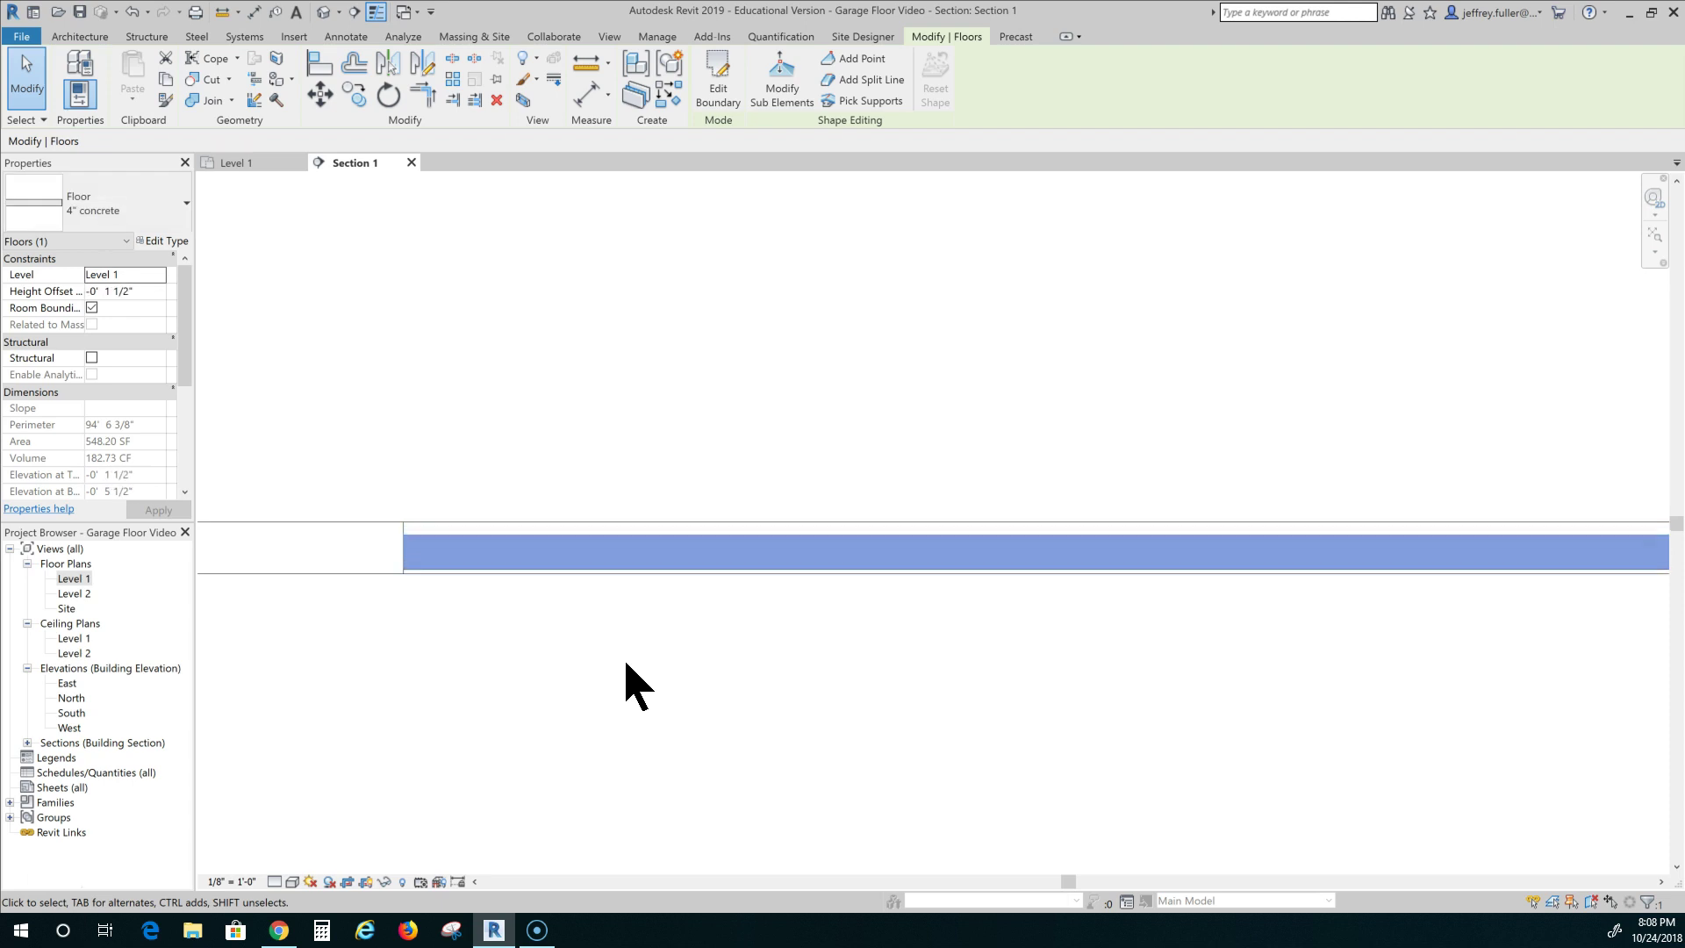
{"action": "left_click", "coordinate": [660, 668]}
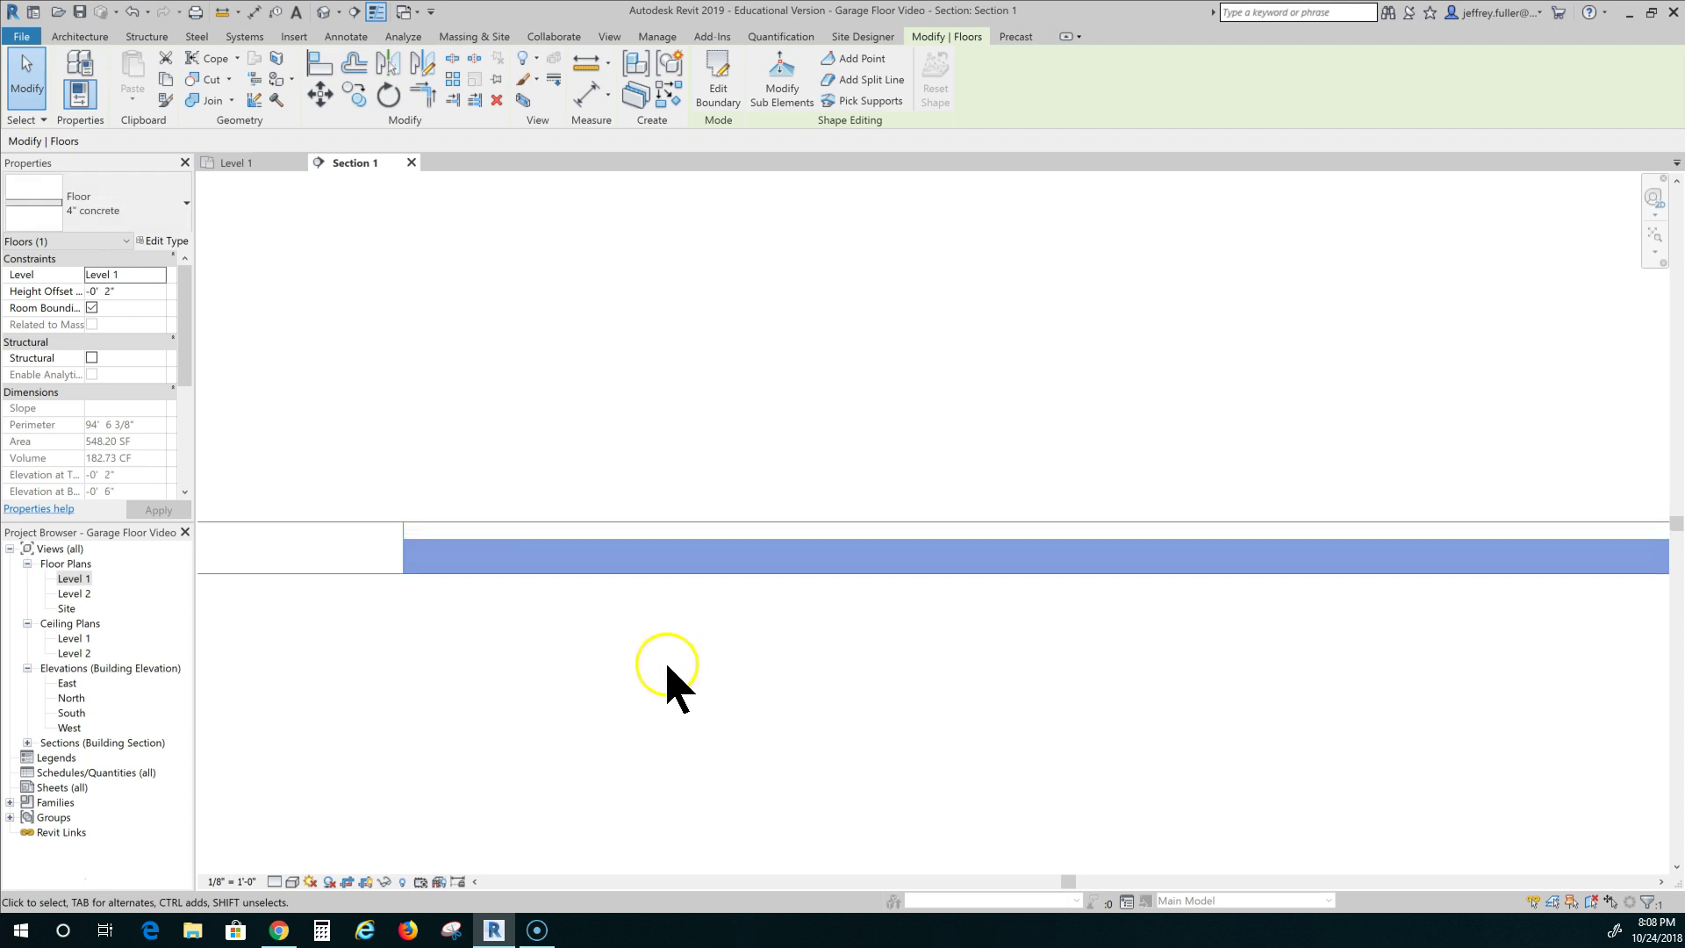
{"action": "scroll", "coordinate": [660, 666], "scroll_direction": "down", "scroll_amount": 5}
{"action": "scroll", "coordinate": [659, 689], "scroll_direction": "down", "scroll_amount": 4}
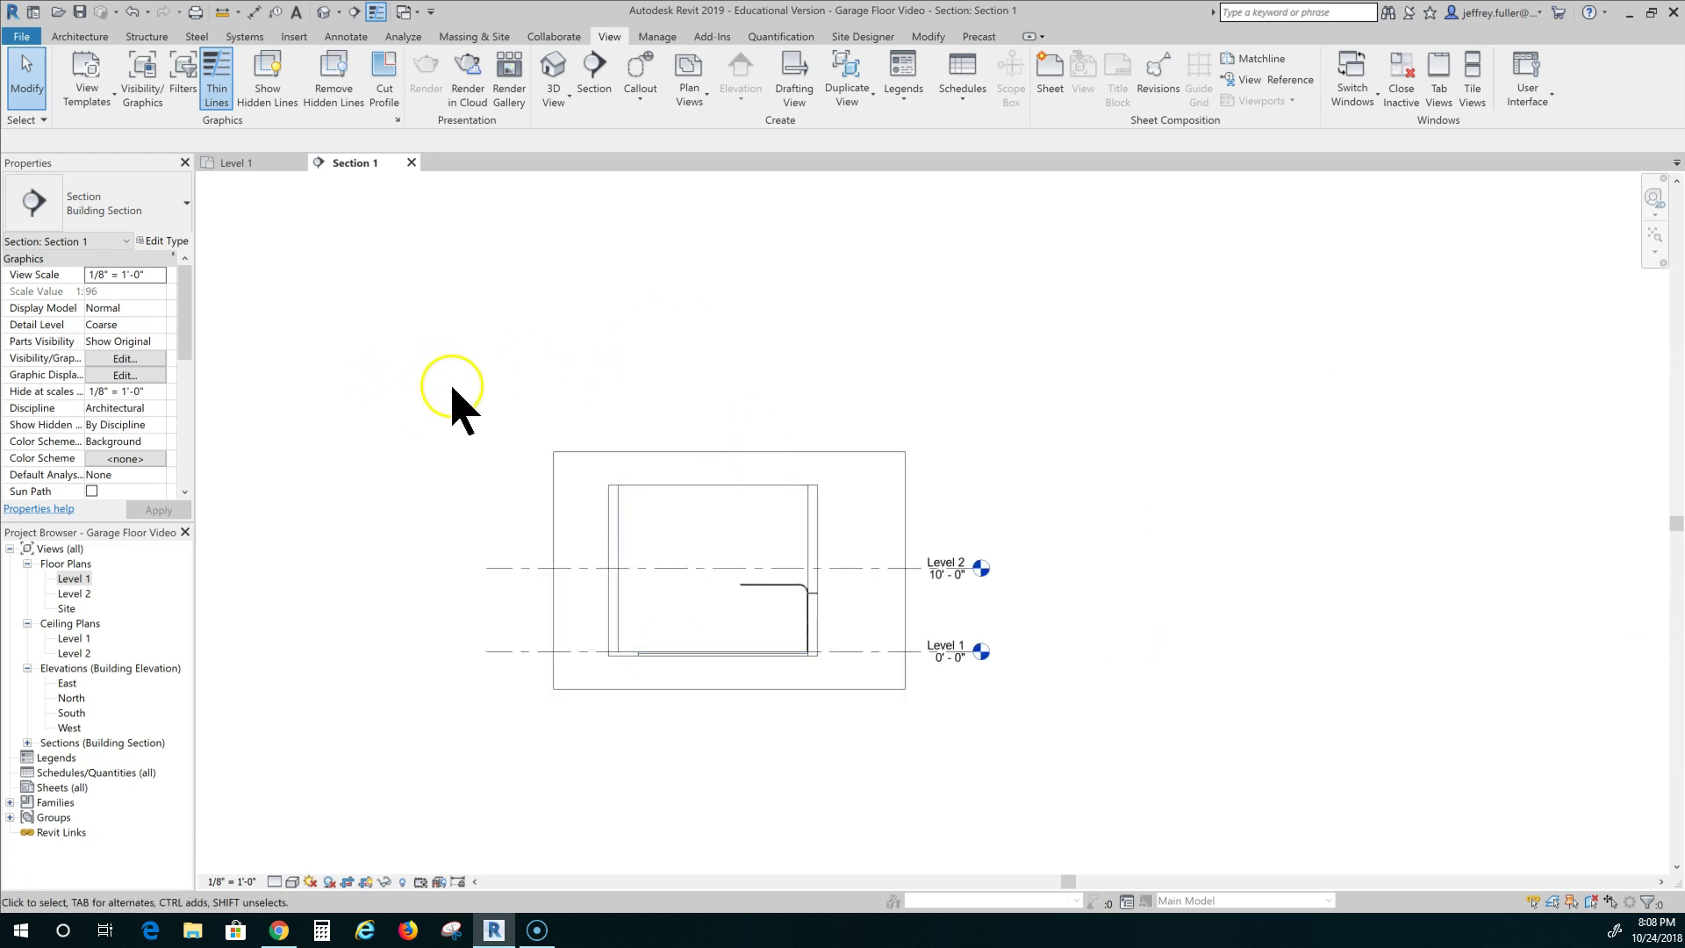
Step: Draw a second building section from the Level 1 plan, running side to side across the garage, and inspect both slabs in its view
{"action": "left_click", "coordinate": [77, 579]}
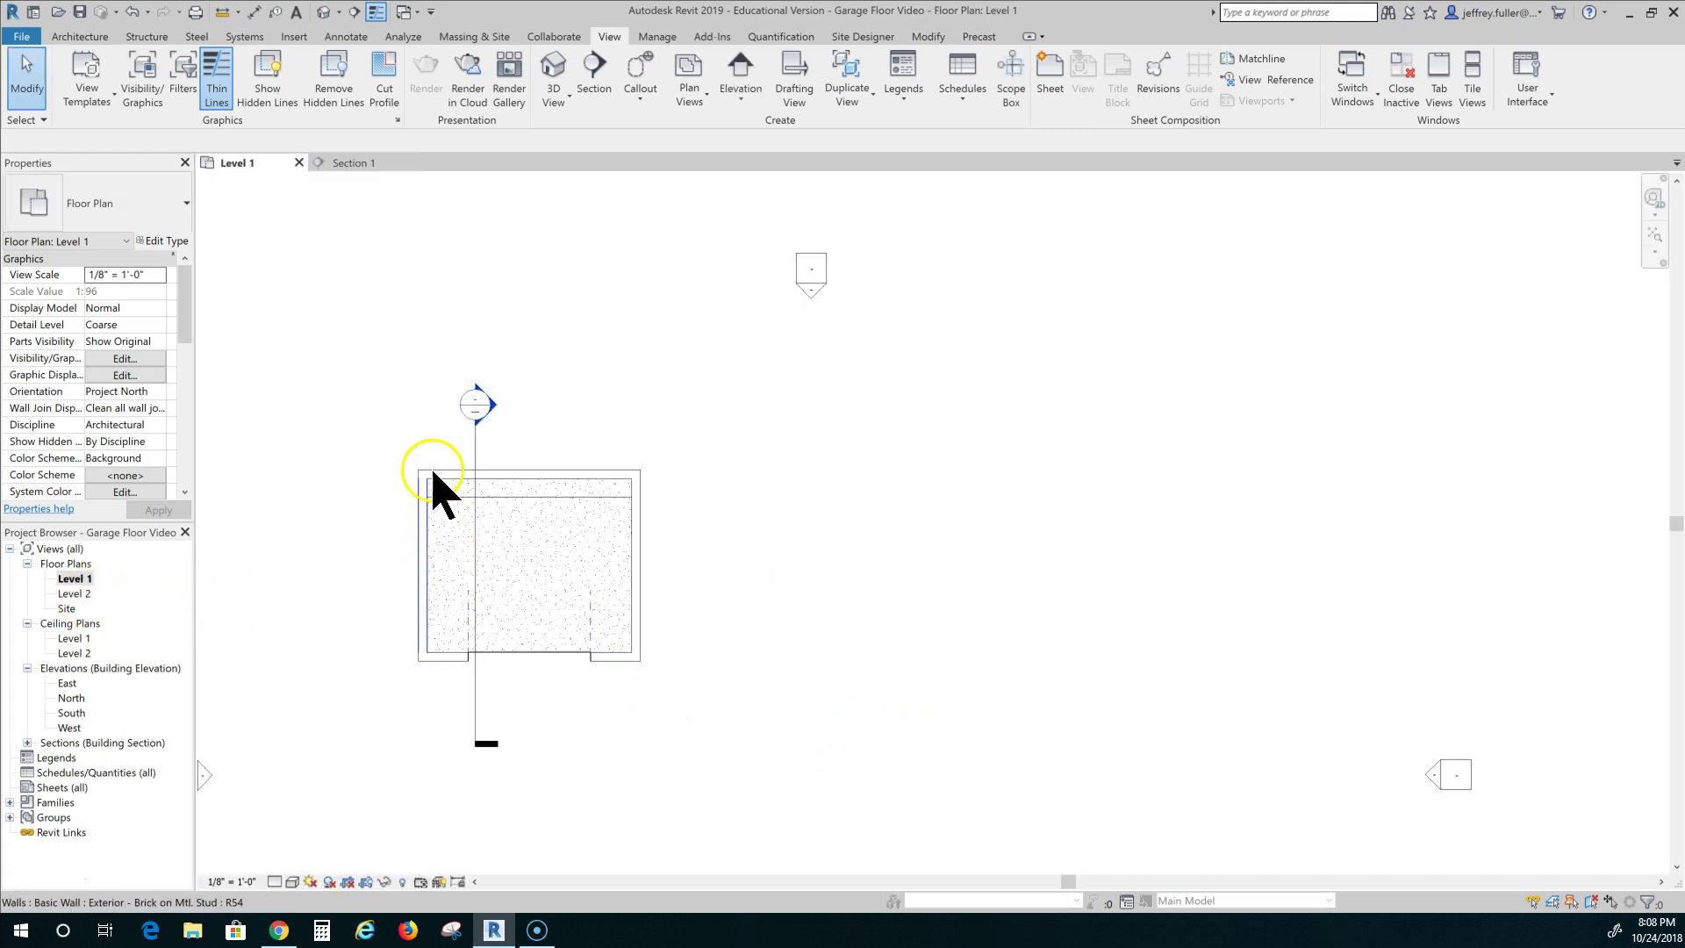
{"action": "left_click", "coordinate": [591, 66]}
{"action": "left_click", "coordinate": [390, 535]}
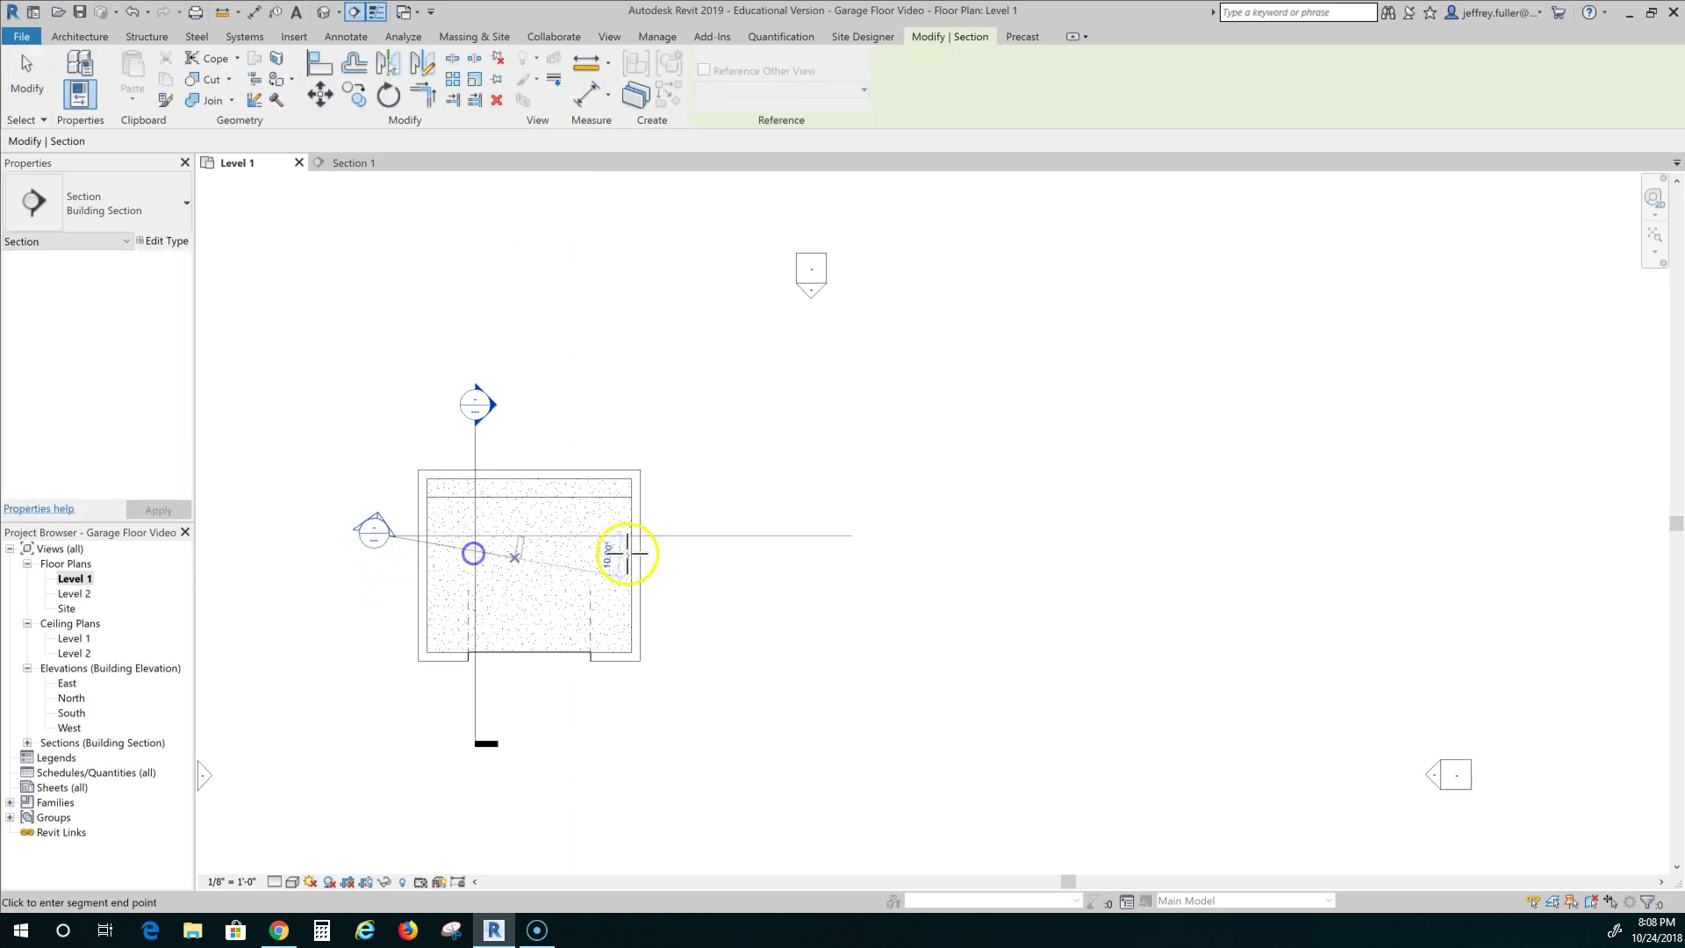
{"action": "double_click", "coordinate": [665, 535]}
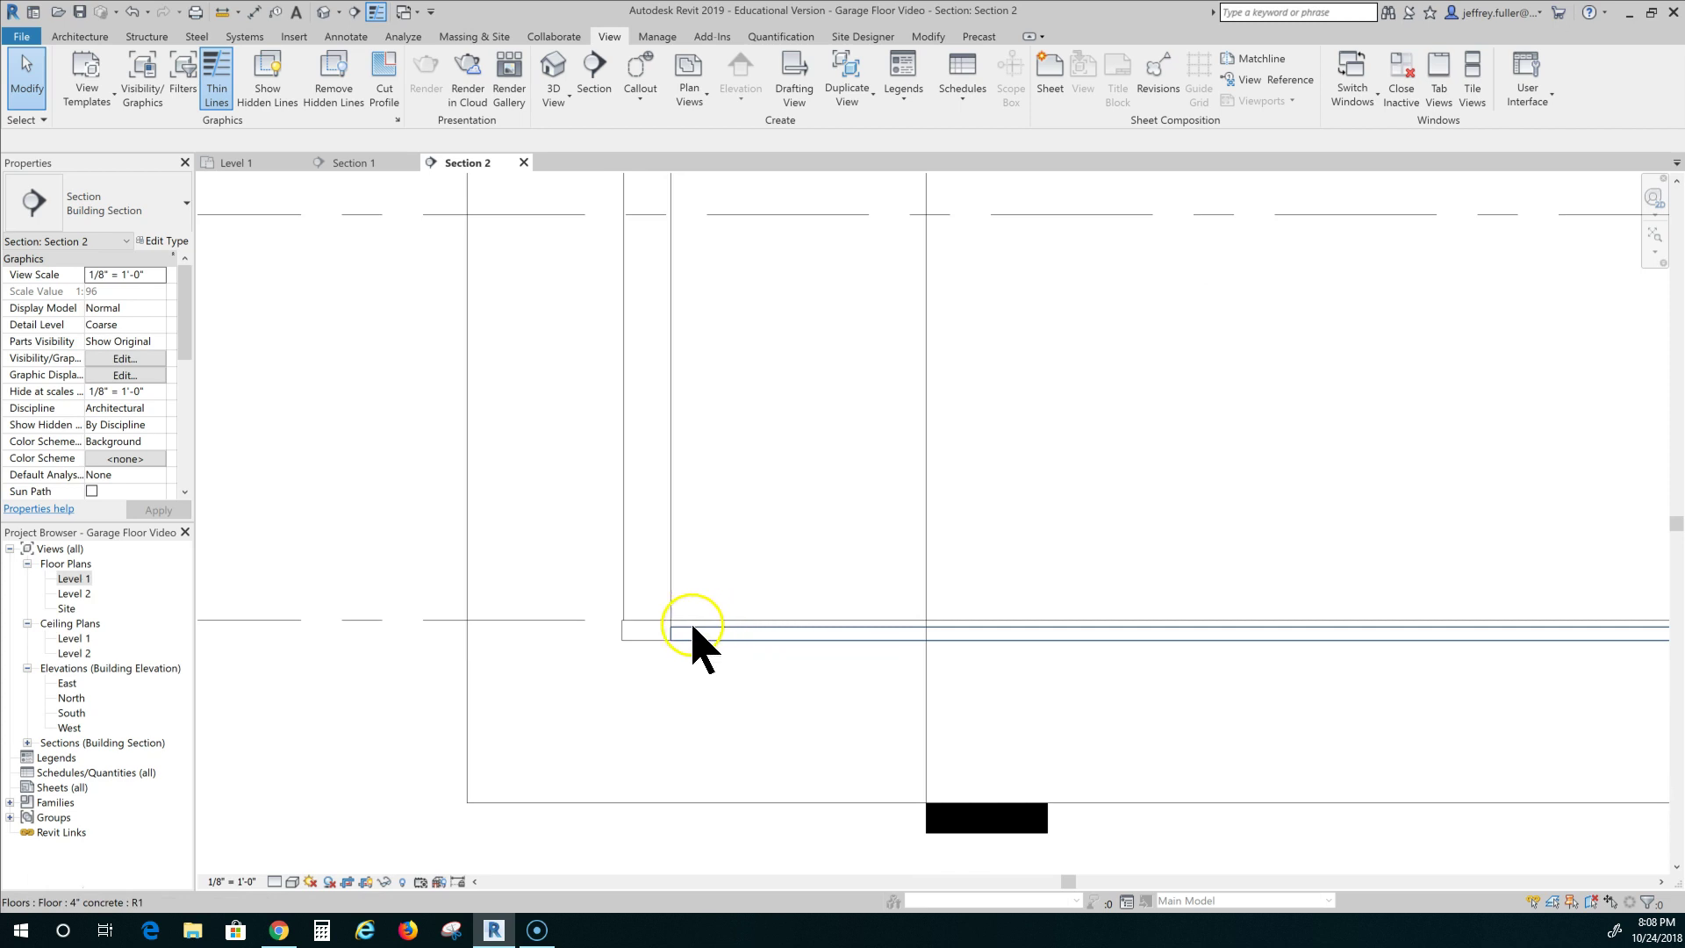
{"action": "left_click", "coordinate": [650, 626]}
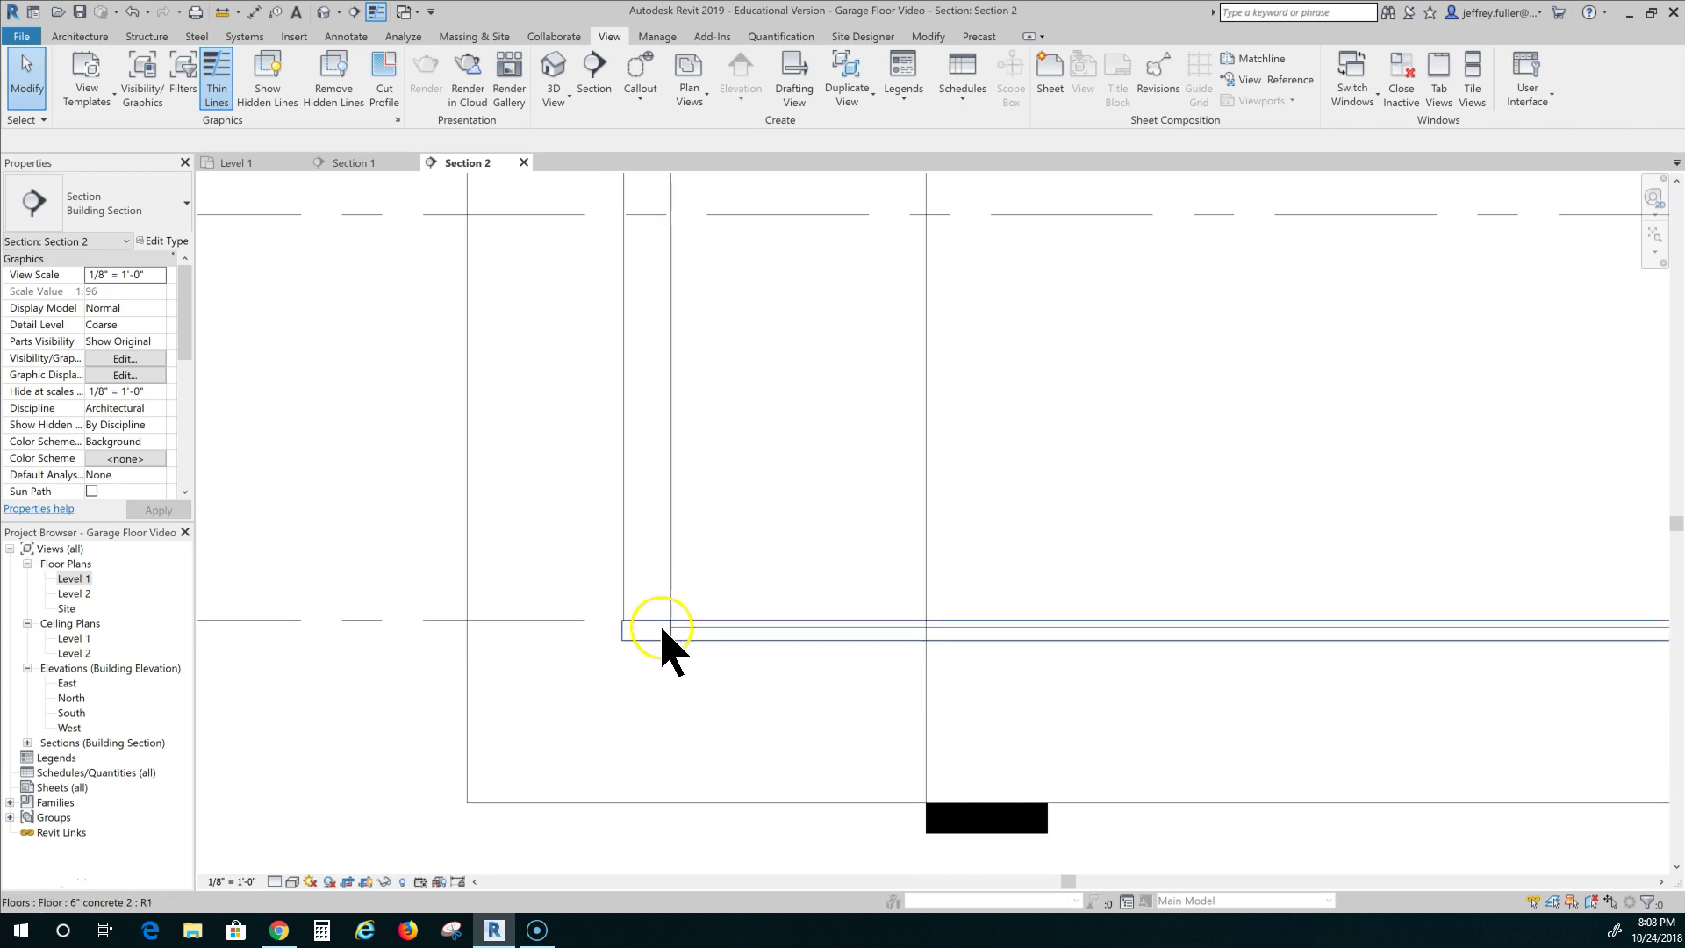
{"action": "scroll", "coordinate": [663, 645], "scroll_direction": "down", "scroll_amount": 5}
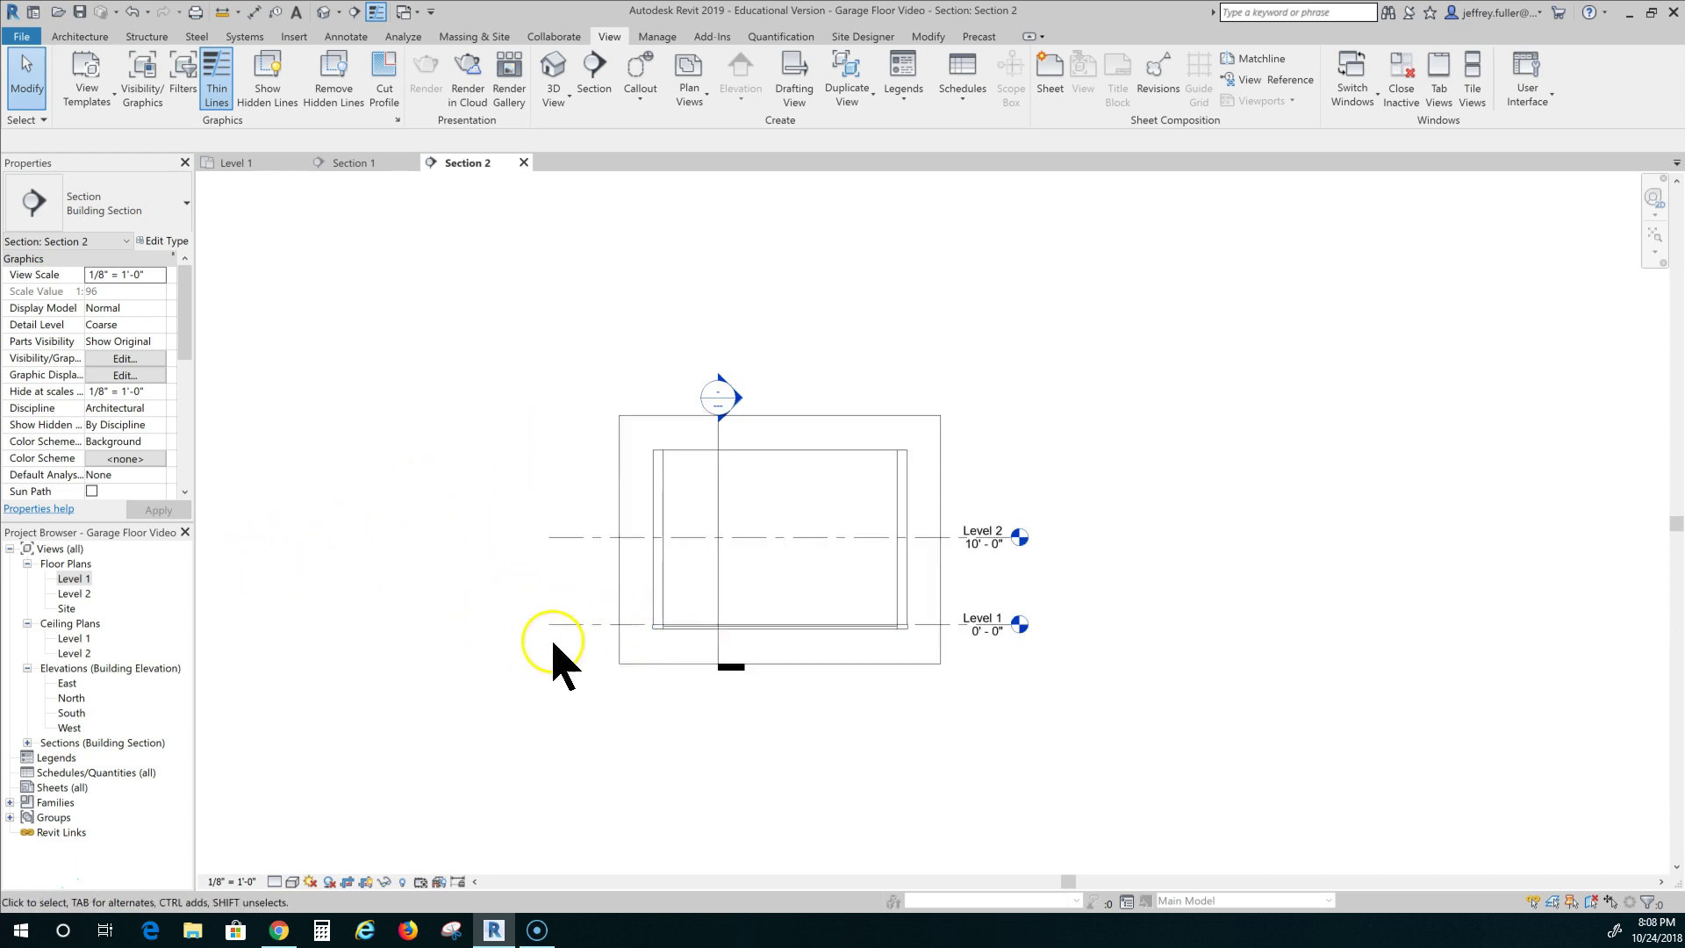
Step: Open the 3D view and temporarily hide the front brick wall and the garage door
{"action": "left_click", "coordinate": [78, 579]}
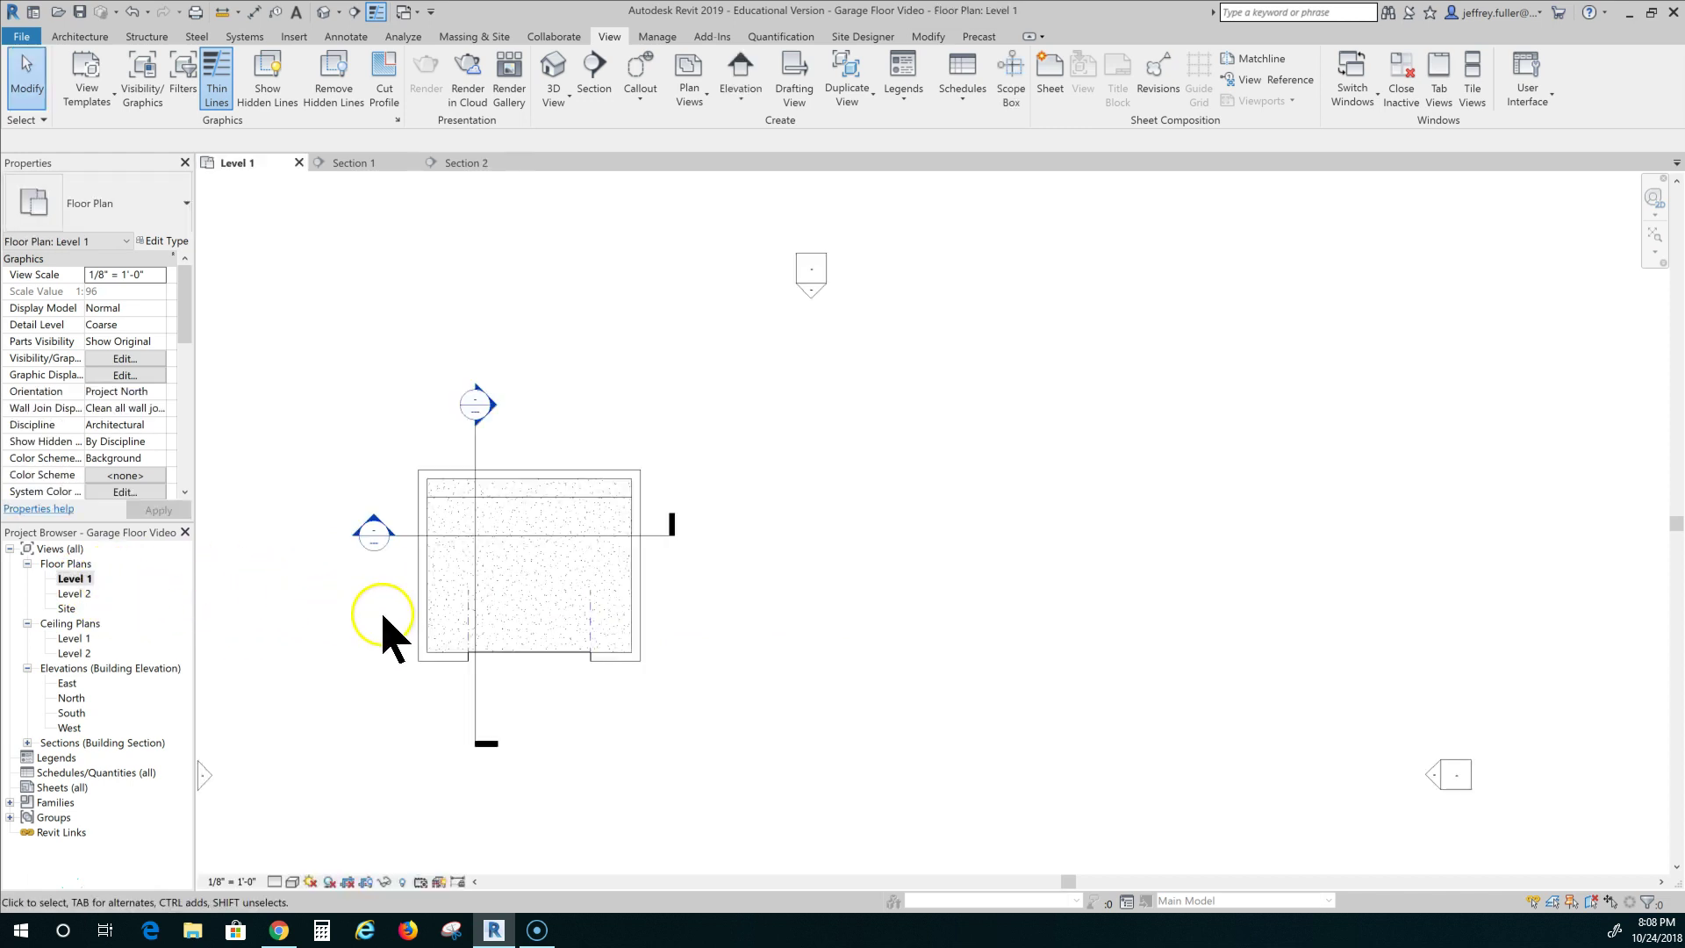
{"action": "scroll", "coordinate": [452, 772], "scroll_direction": "up", "scroll_amount": 4}
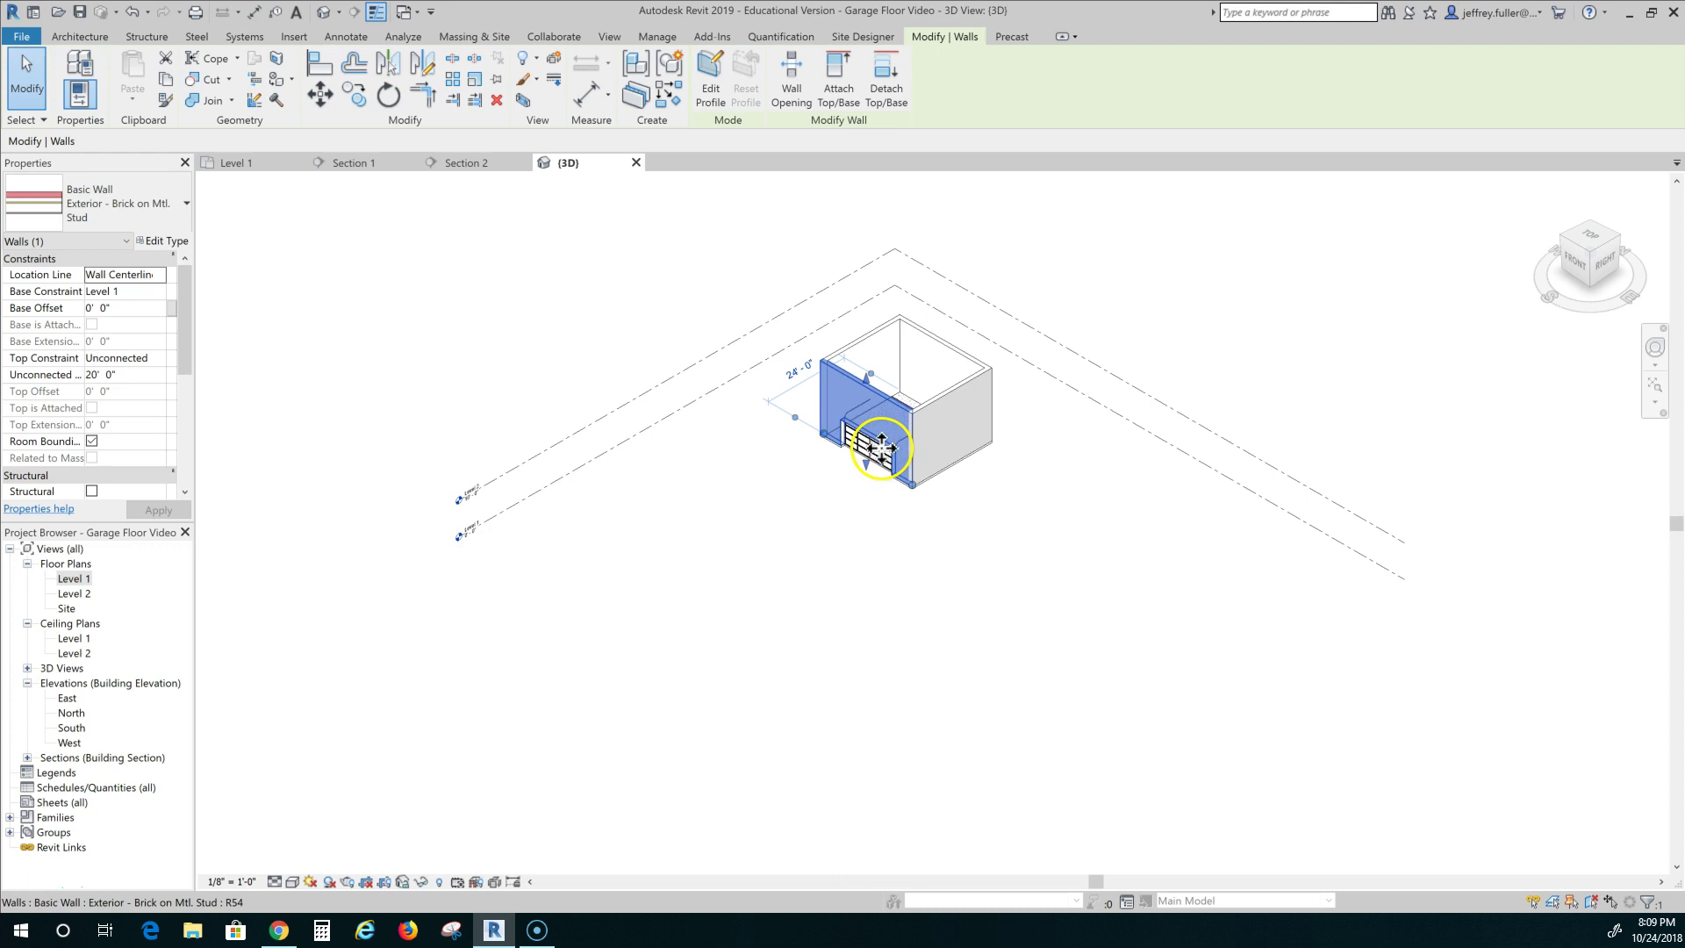
{"action": "left_click", "coordinate": [416, 880]}
{"action": "left_click", "coordinate": [460, 841]}
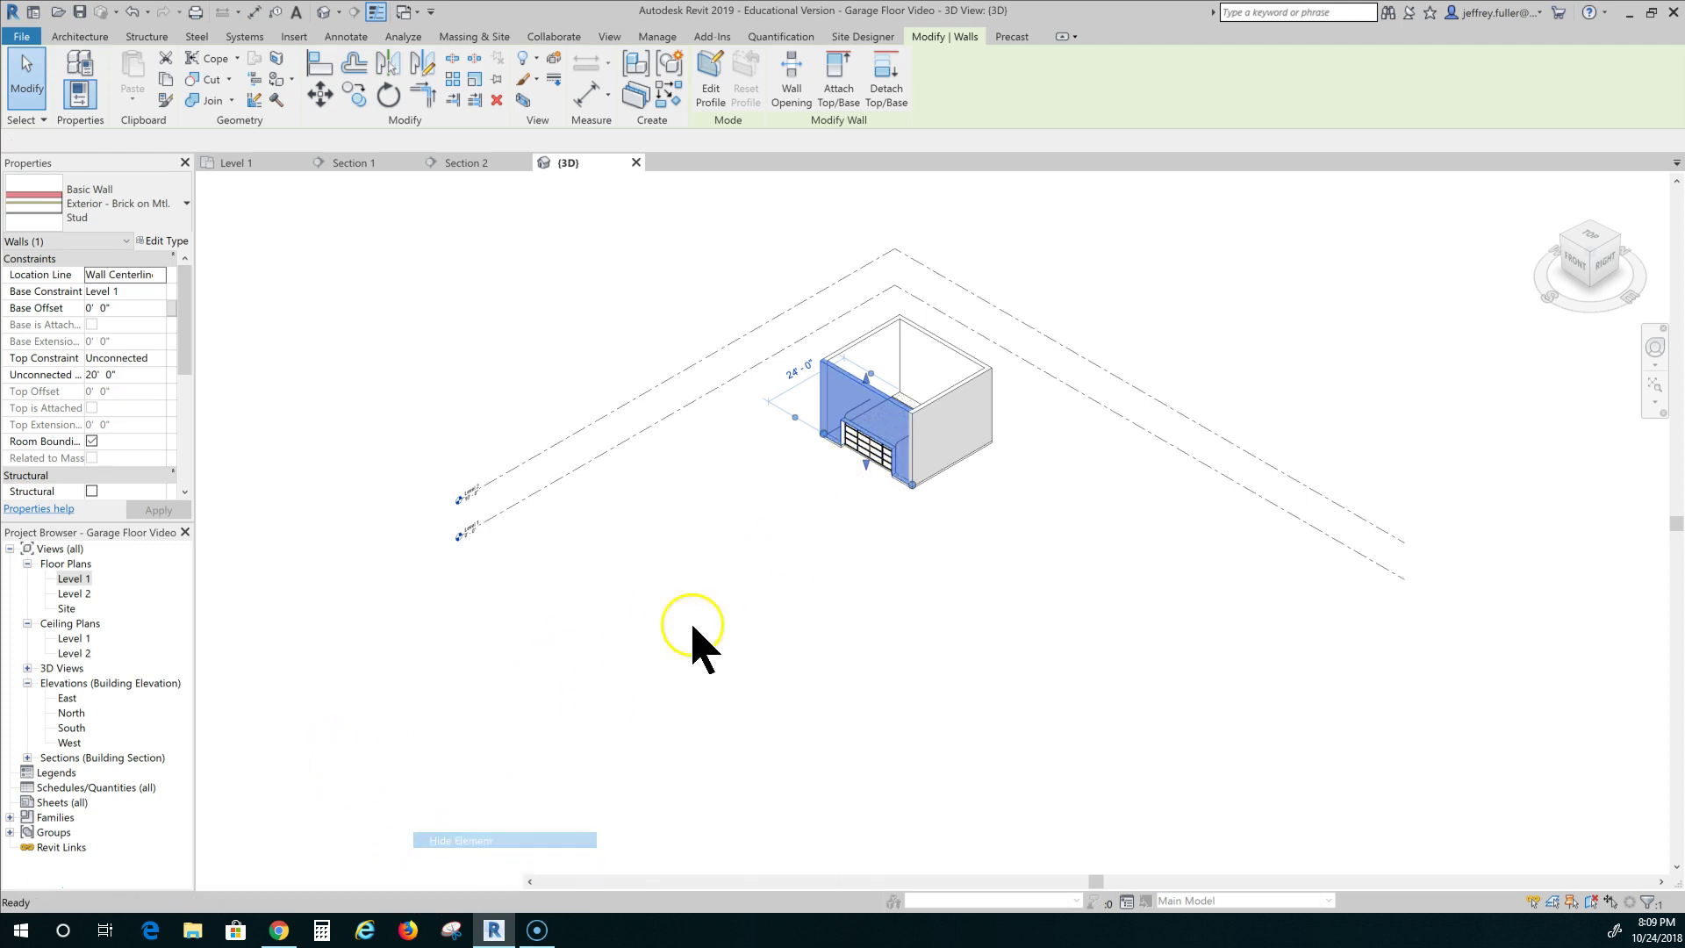
{"action": "left_click", "coordinate": [877, 465]}
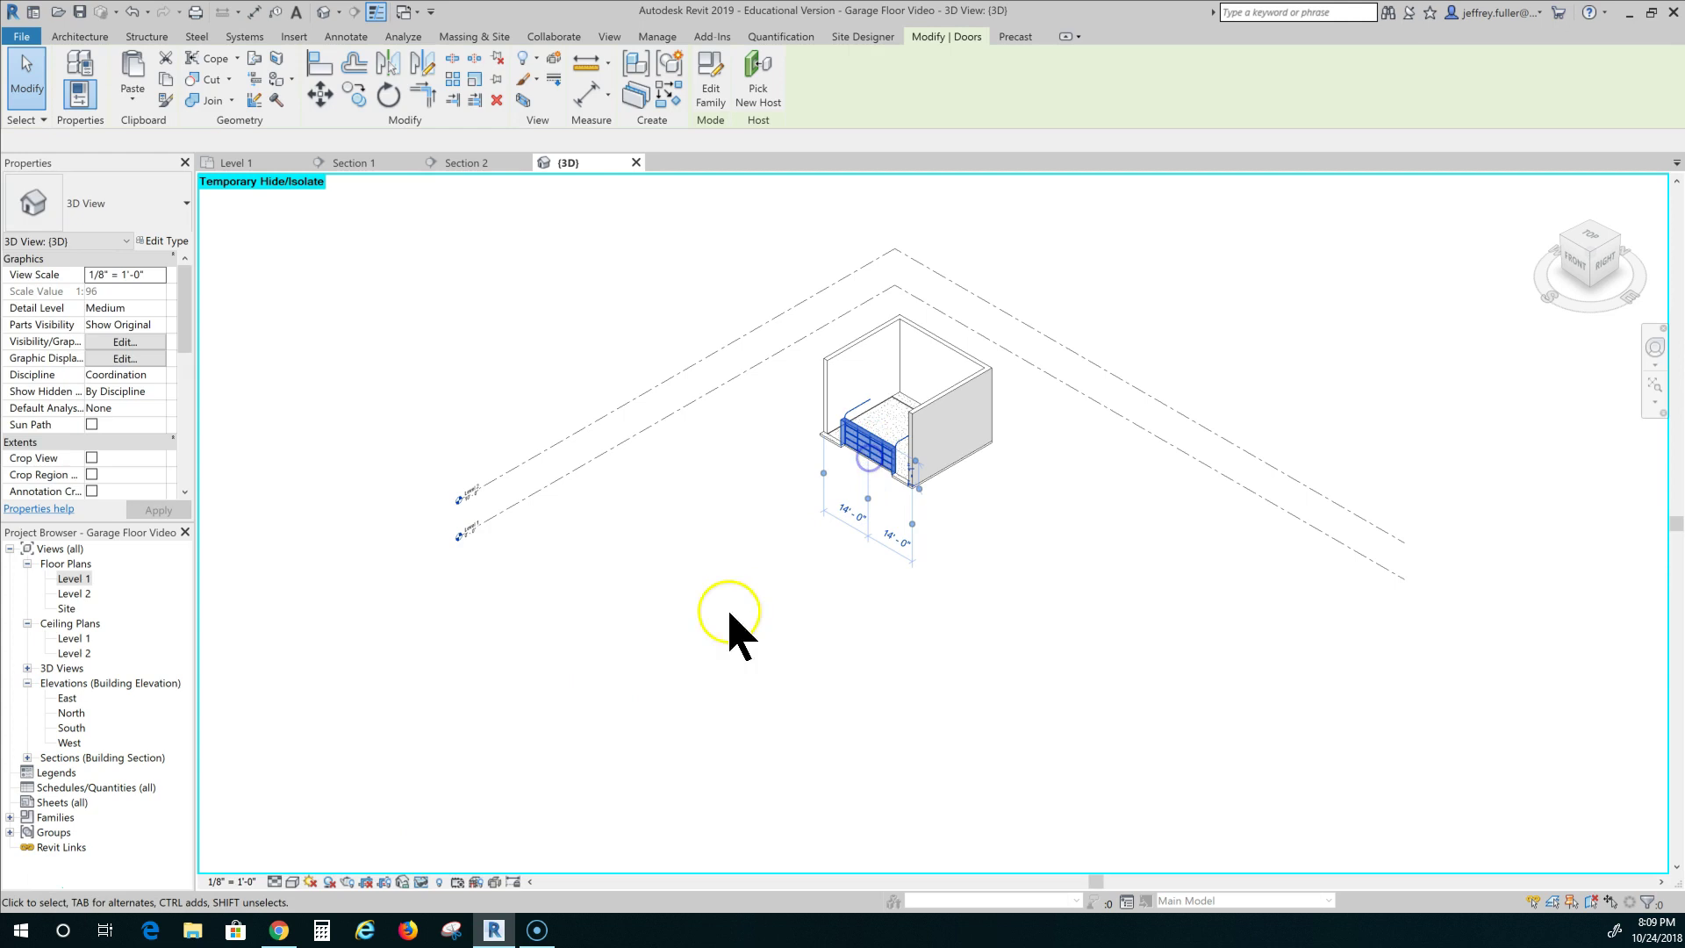
{"action": "left_click", "coordinate": [423, 881]}
{"action": "left_click", "coordinate": [458, 841]}
Step: Start Modify Sub Elements on the 4" concrete slab and orient the 3D view to show its corner points from the front
{"action": "left_click", "coordinate": [838, 531]}
{"action": "scroll", "coordinate": [837, 531], "scroll_direction": "up", "scroll_amount": 5}
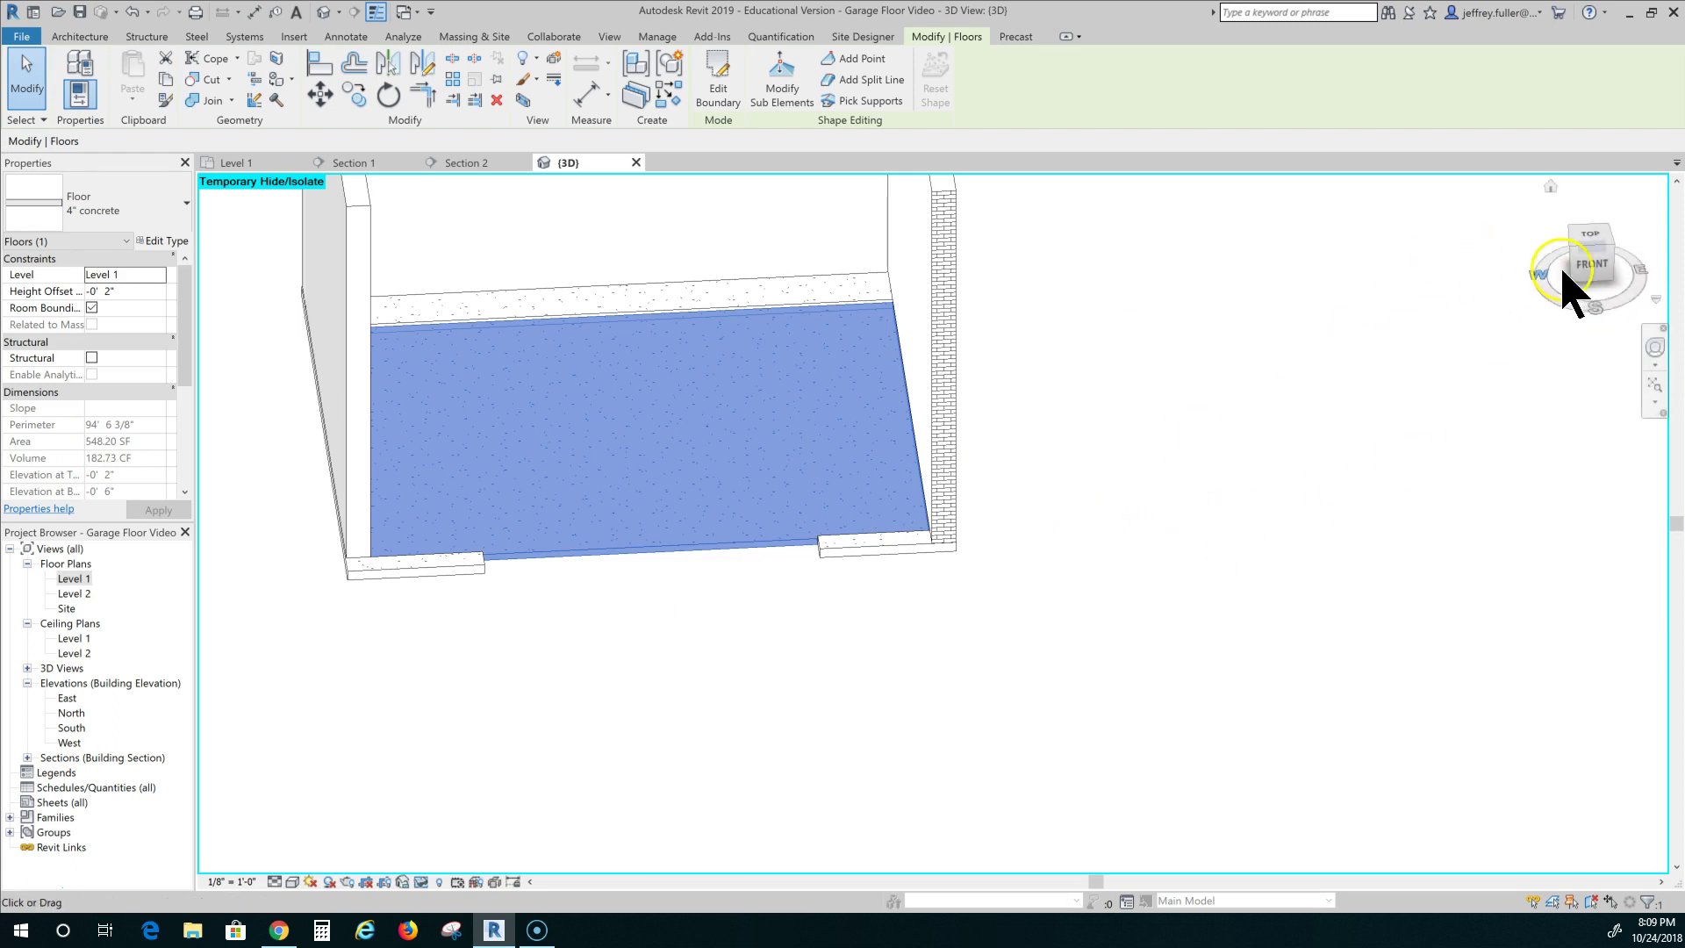
{"action": "left_click", "coordinate": [1594, 268]}
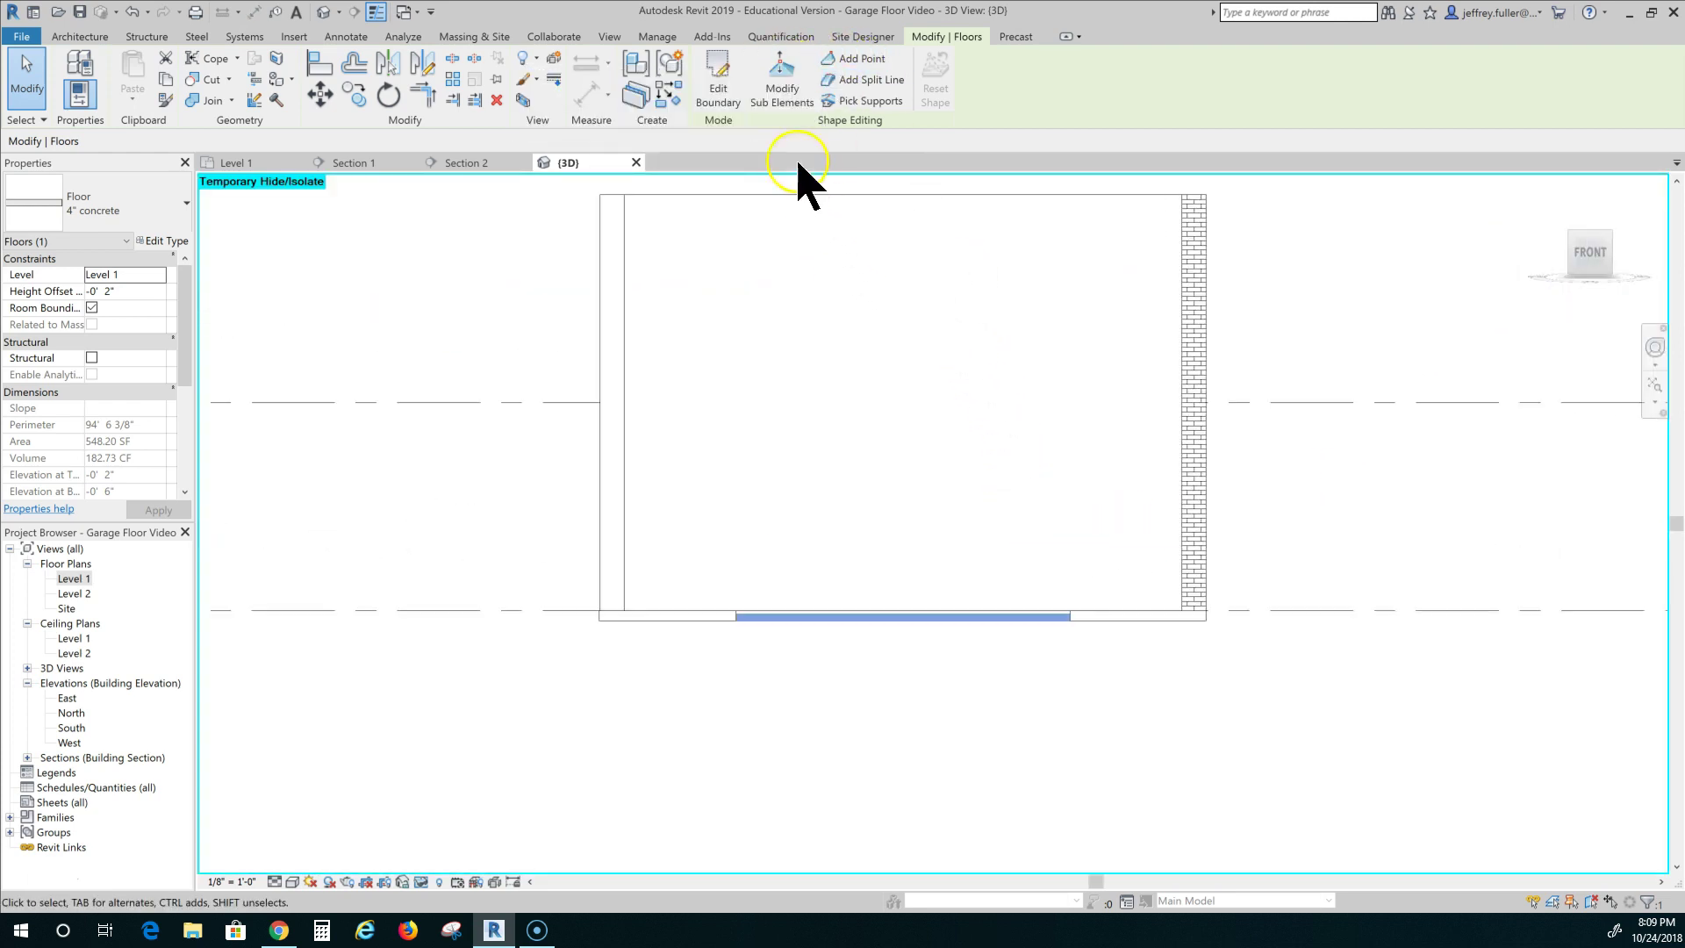
{"action": "left_click", "coordinate": [774, 84]}
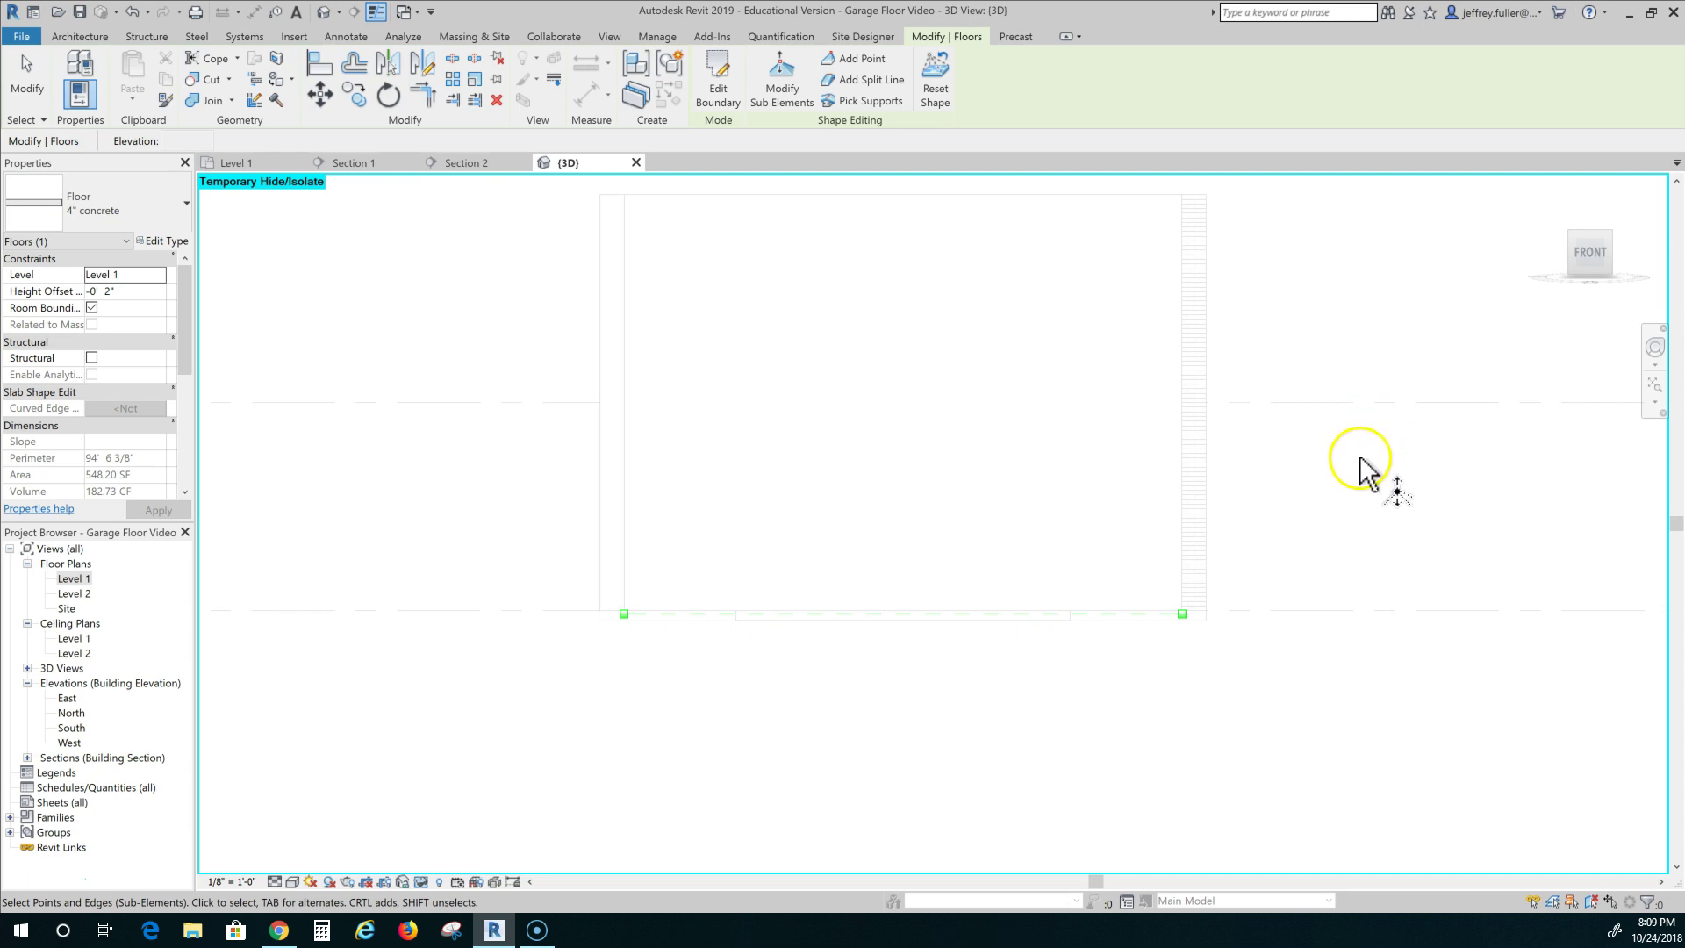
{"action": "middle_click_drag", "start_coordinate": [1355, 460], "coordinate": [1334, 541], "text": "shift"}
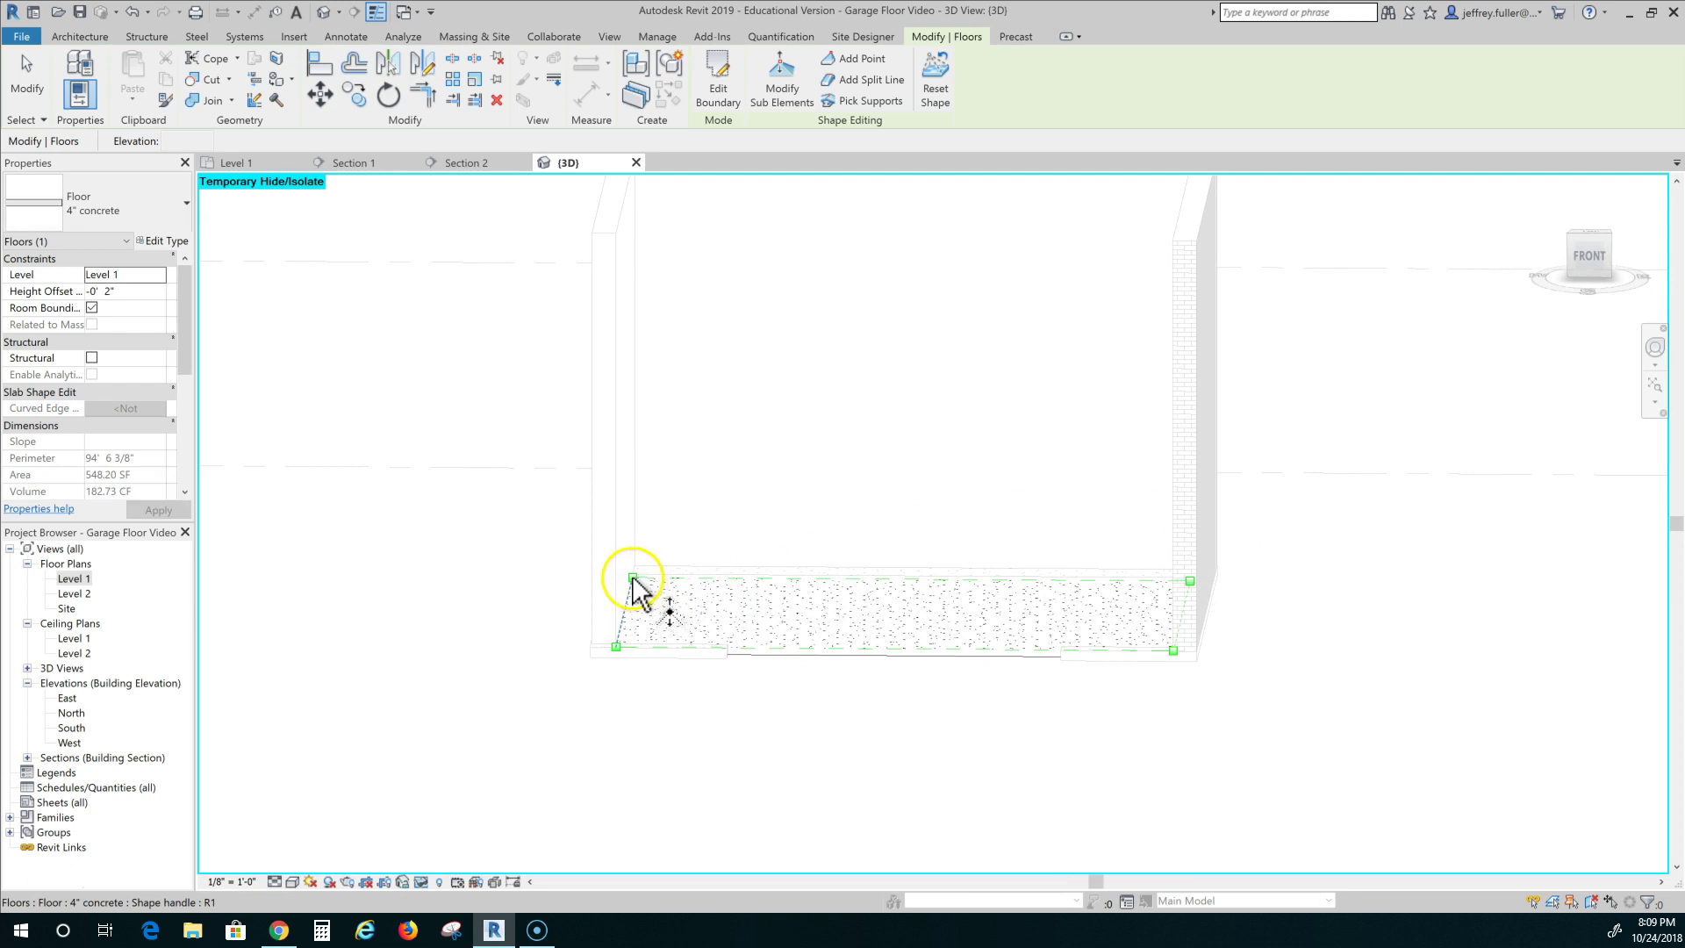
{"action": "scroll", "coordinate": [633, 586], "scroll_direction": "up", "scroll_amount": 4}
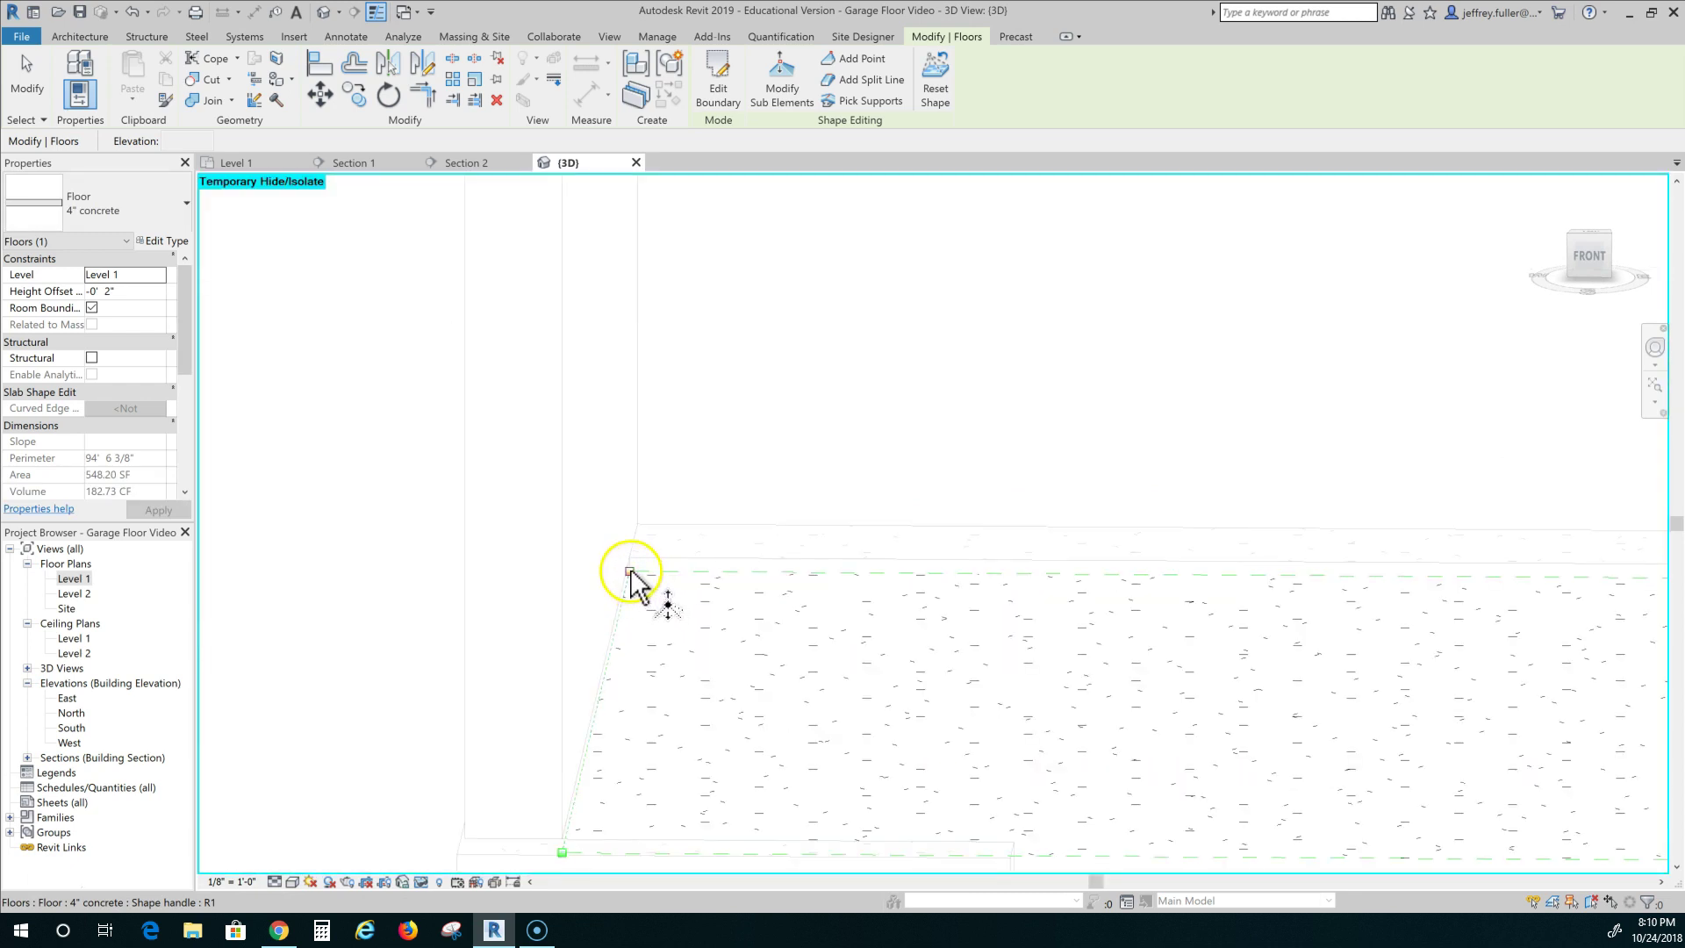
Step: Set the elevation of the 4" slab's rear-left corner point, as seen from the garage front, to 0' 0 1/2"
{"action": "left_click", "coordinate": [630, 572]}
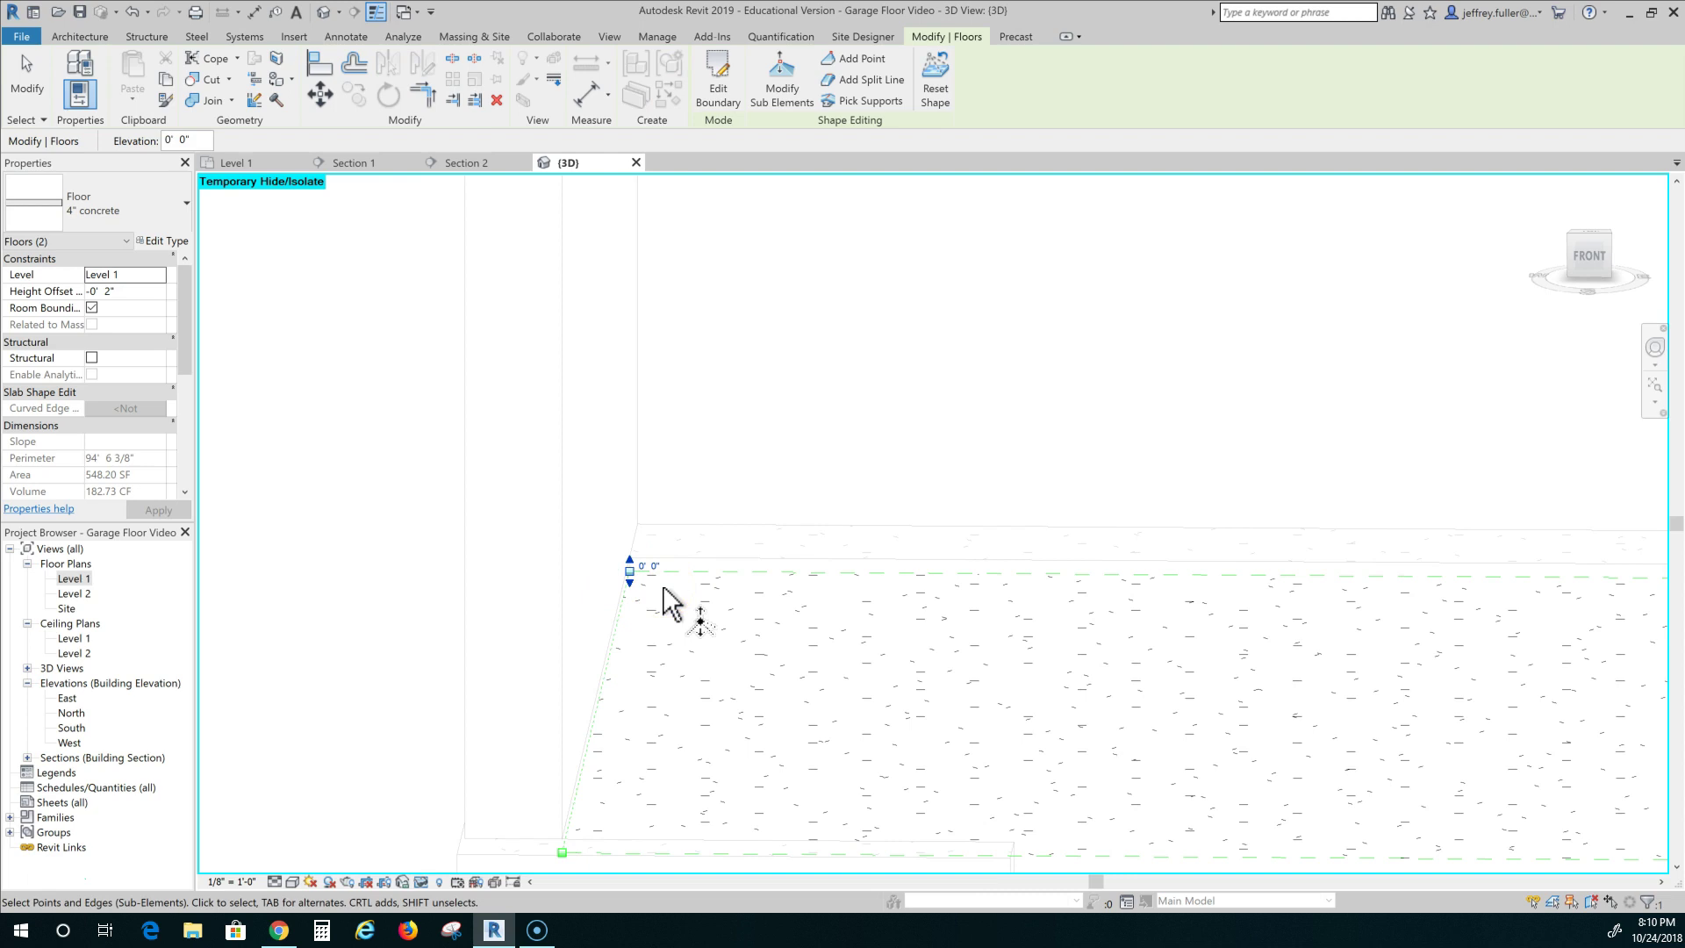
{"action": "left_click", "coordinate": [677, 570]}
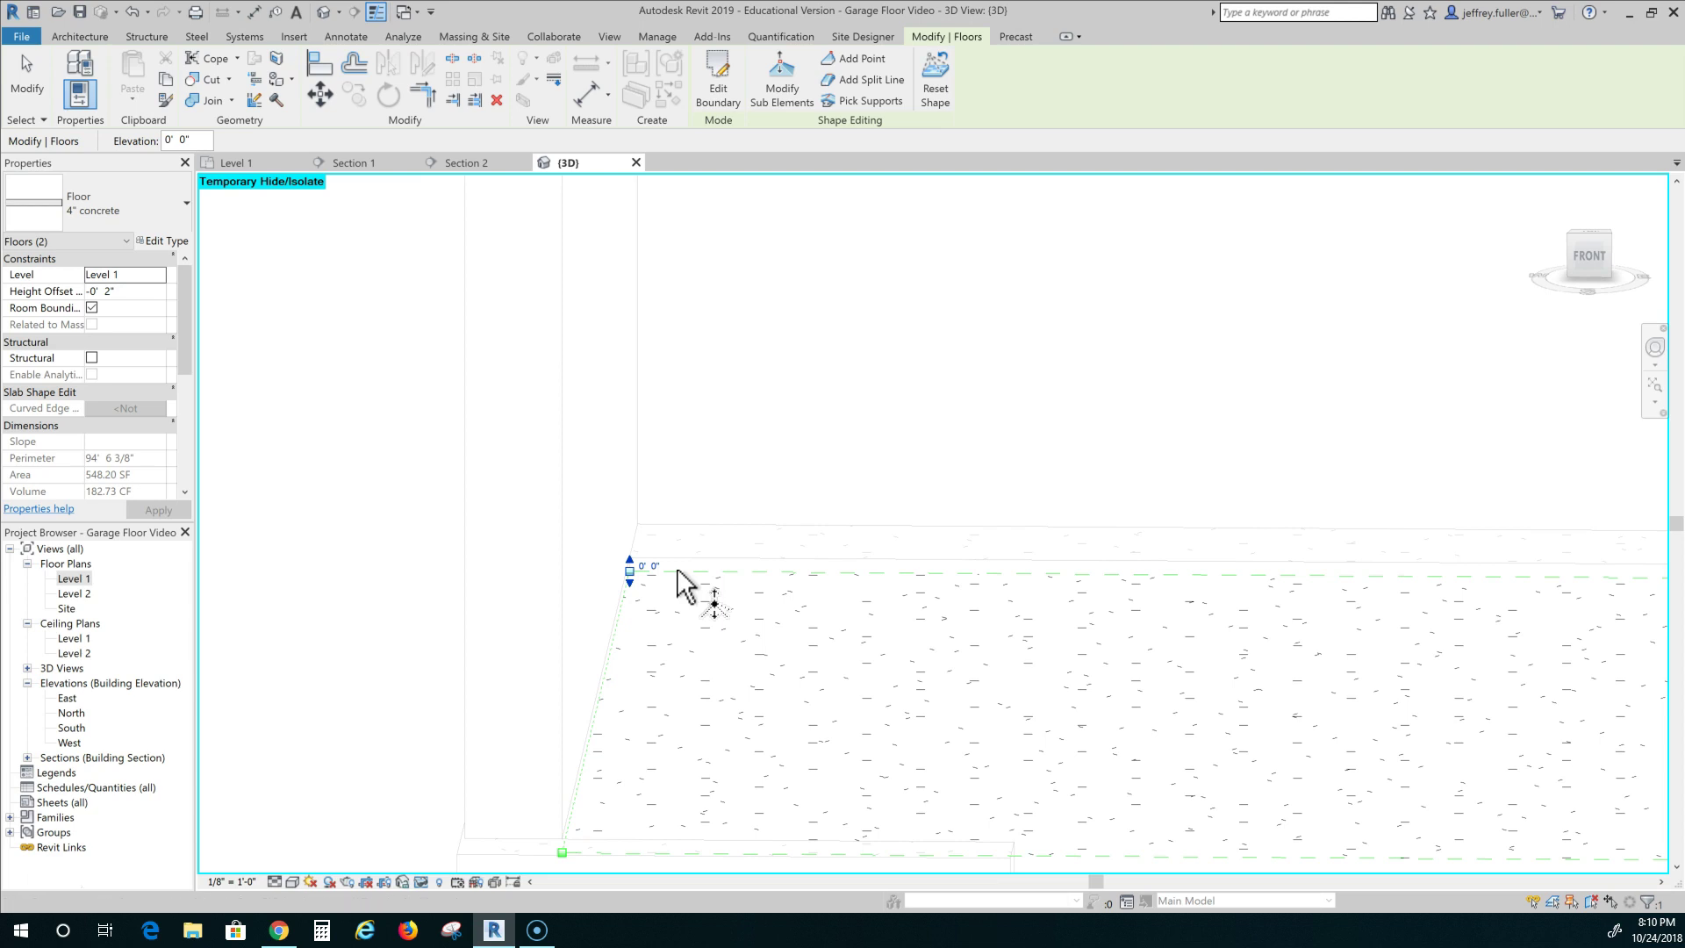
{"action": "left_click", "coordinate": [650, 564]}
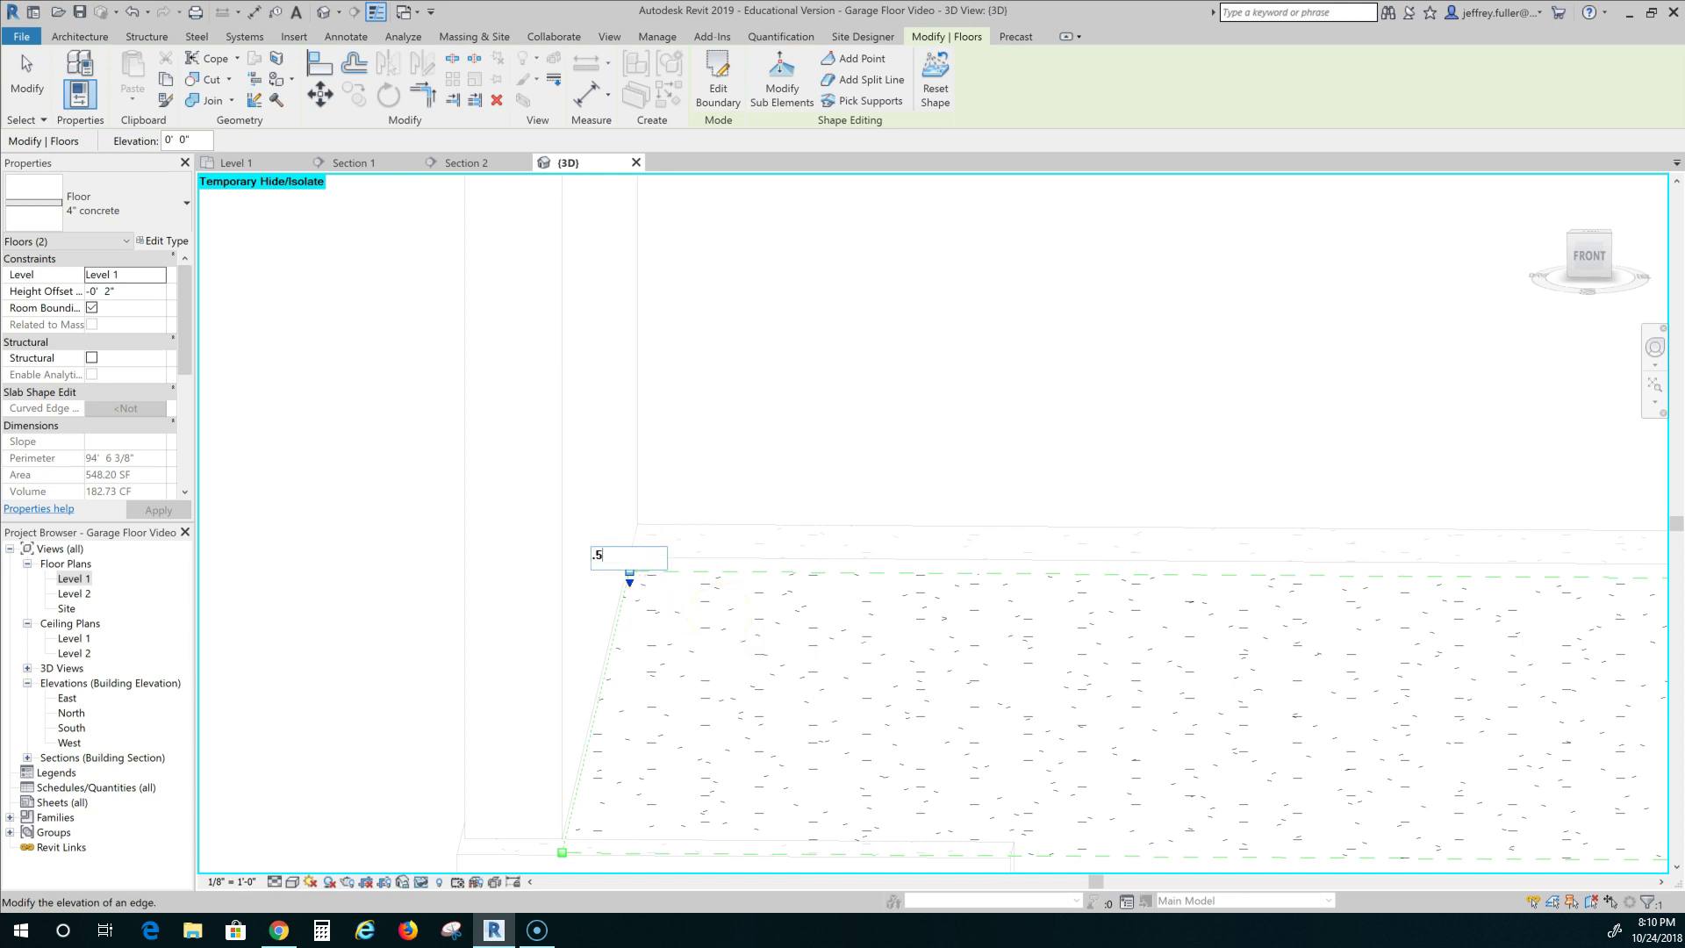
{"action": "key", "text": "Return"}
{"action": "left_click", "coordinate": [983, 593]}
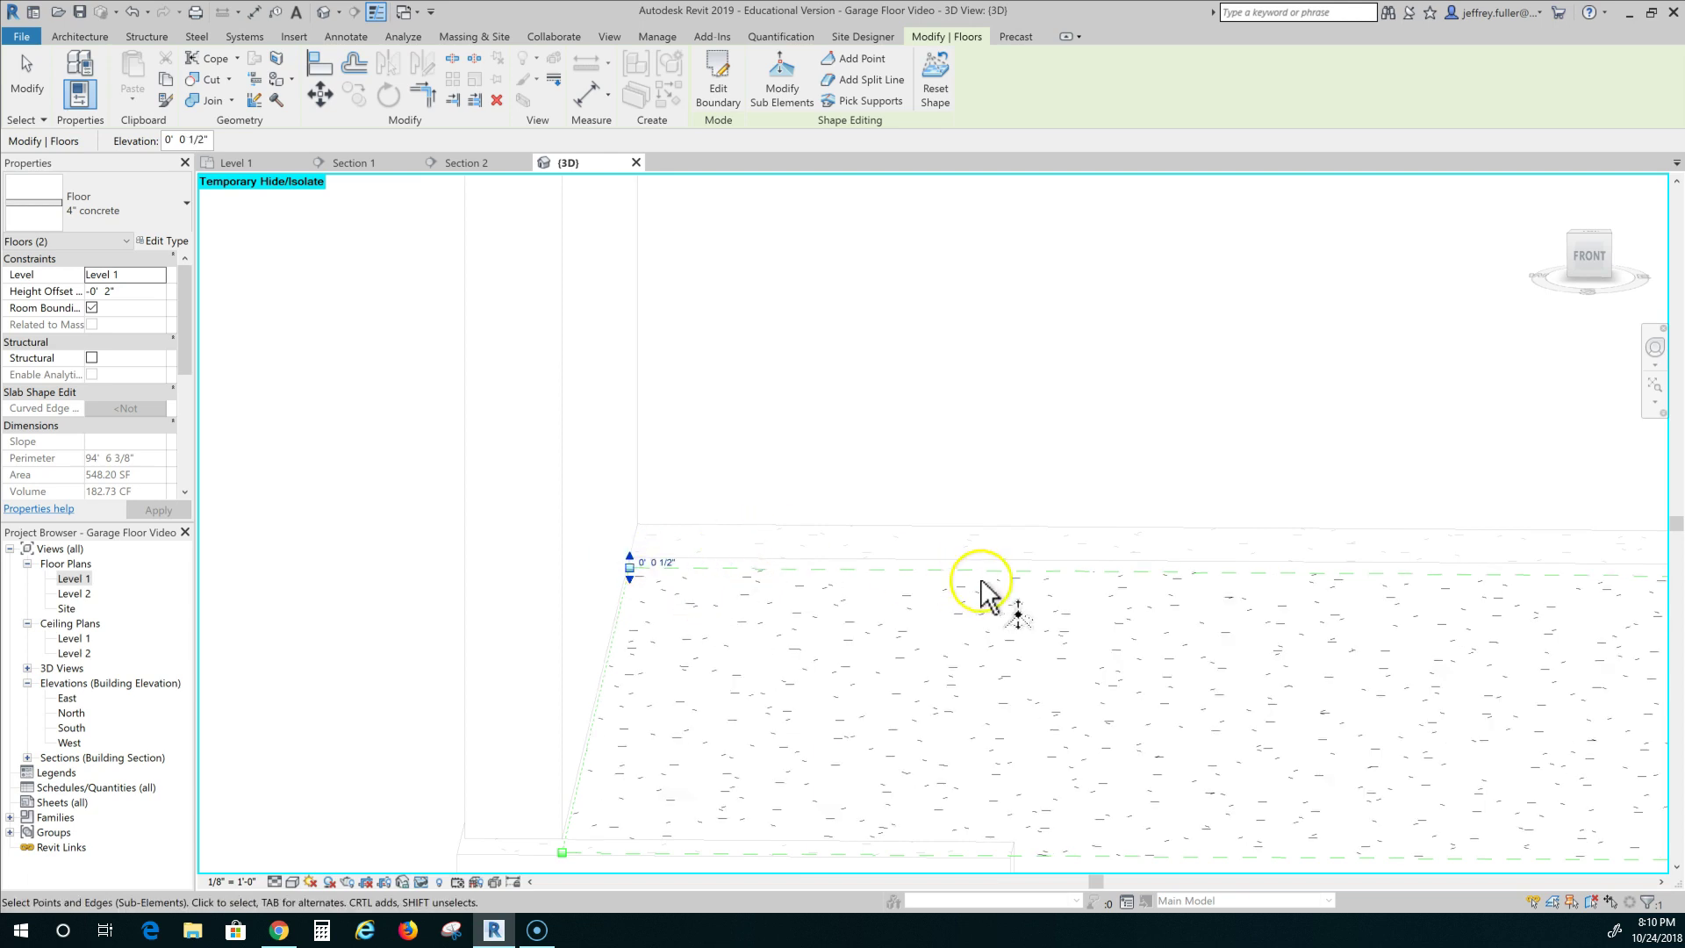
{"action": "middle_click_drag", "start_coordinate": [914, 630], "coordinate": [670, 658]}
{"action": "key", "text": "h"}
{"action": "key", "text": "h"}
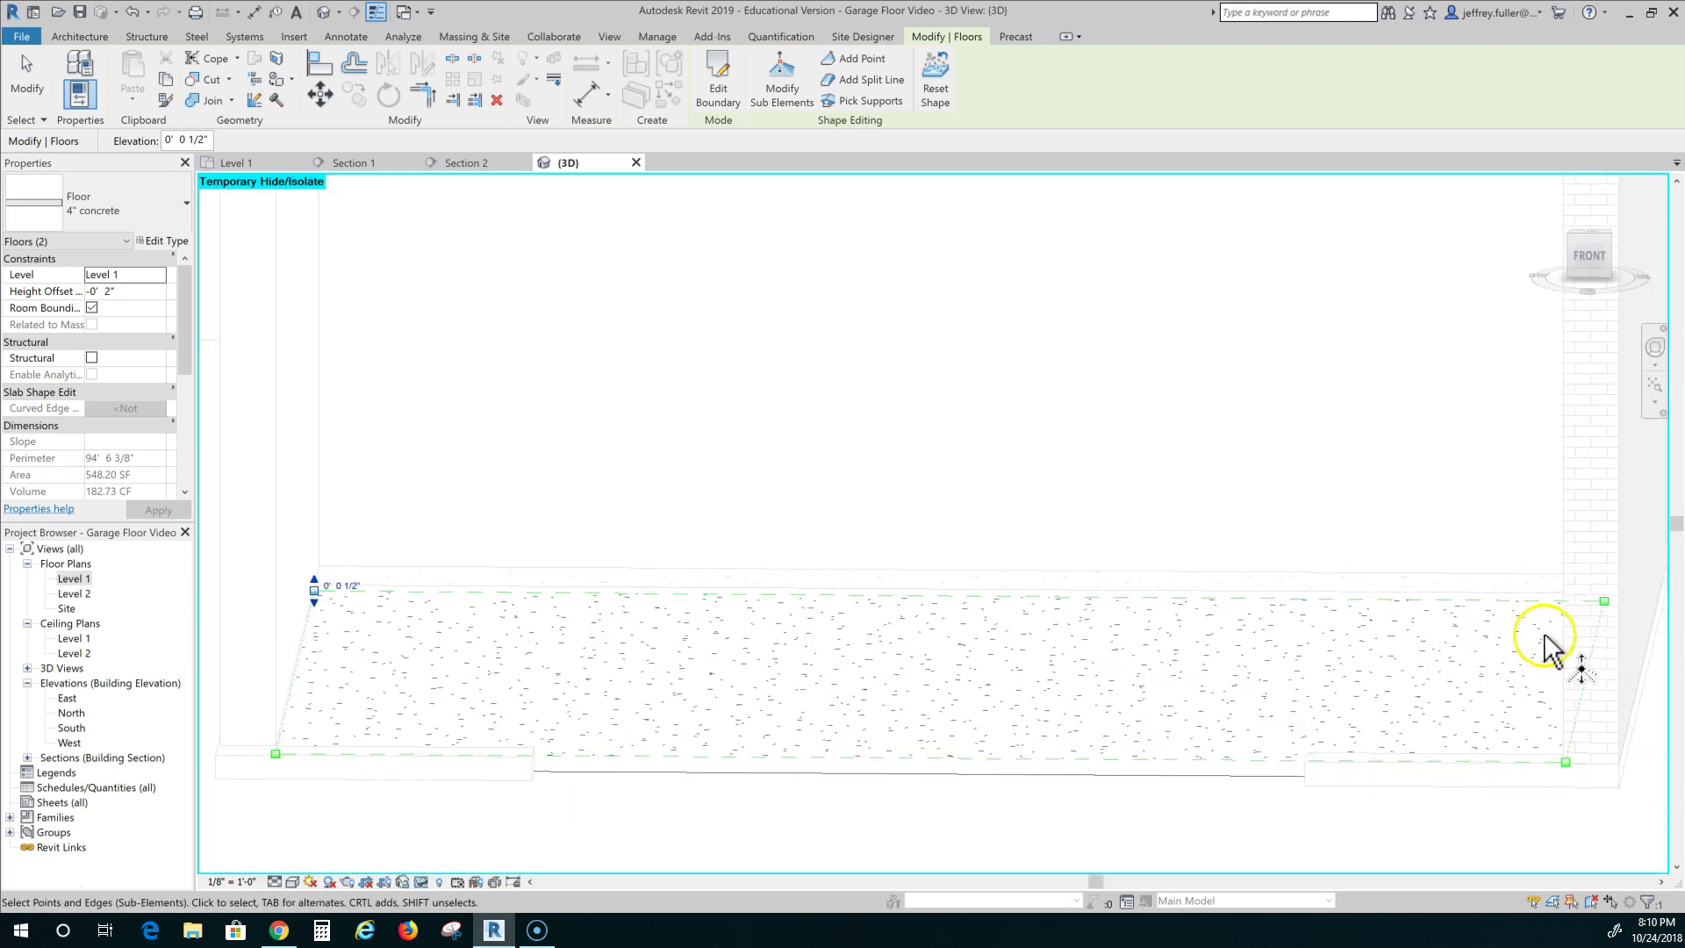
{"action": "mouse_move", "coordinate": [1531, 667]}
{"action": "middle_mouse_down", "text": "shift"}
{"action": "mouse_move", "coordinate": [1563, 692]}
{"action": "mouse_move", "coordinate": [1572, 669]}
{"action": "middle_mouse_up", "text": "shift"}
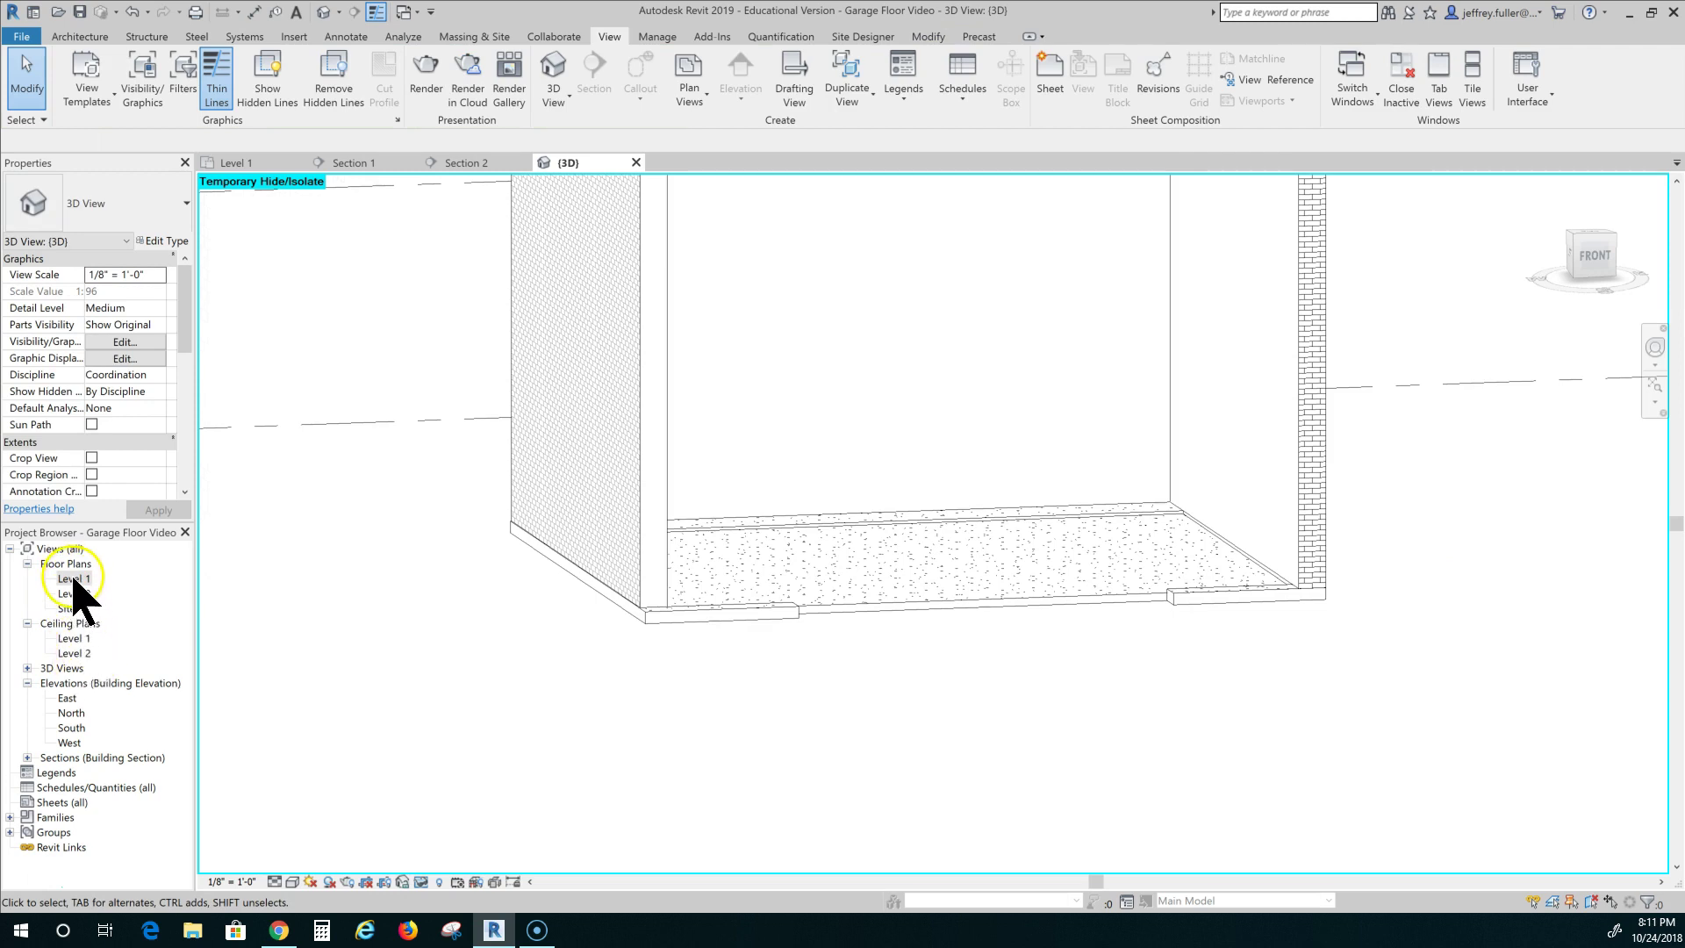
Step: Open Section 1 and examine the 4" slab's slope between its rear edge and the garage door opening
{"action": "left_click", "coordinate": [27, 758]}
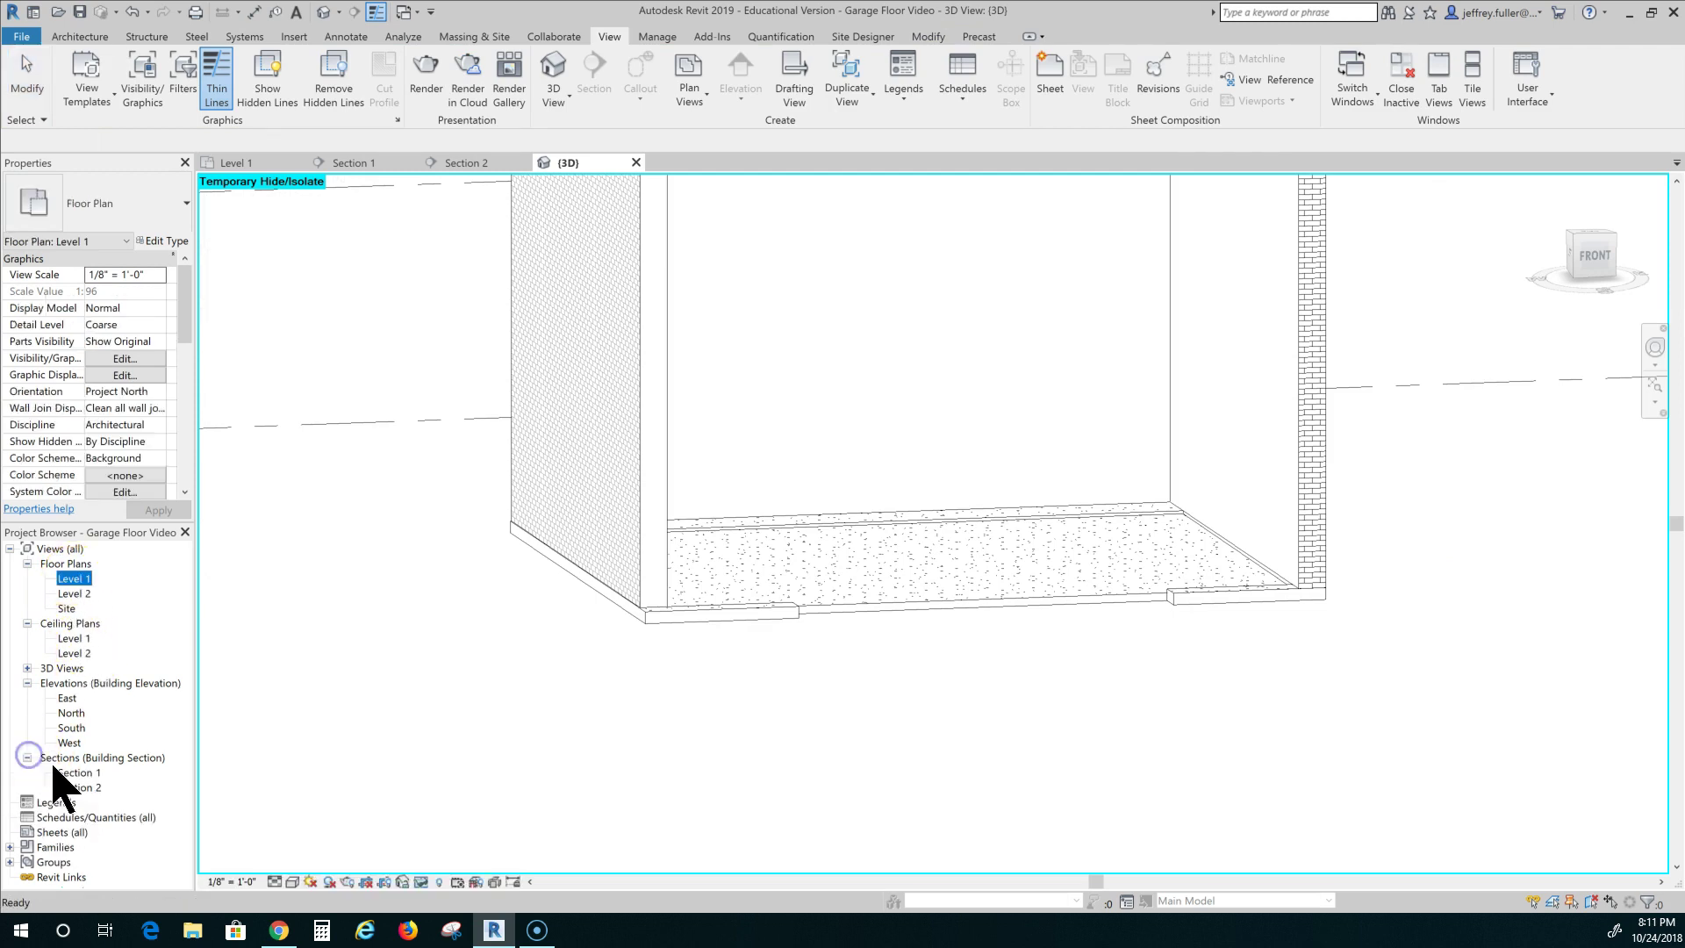
{"action": "left_click", "coordinate": [81, 772]}
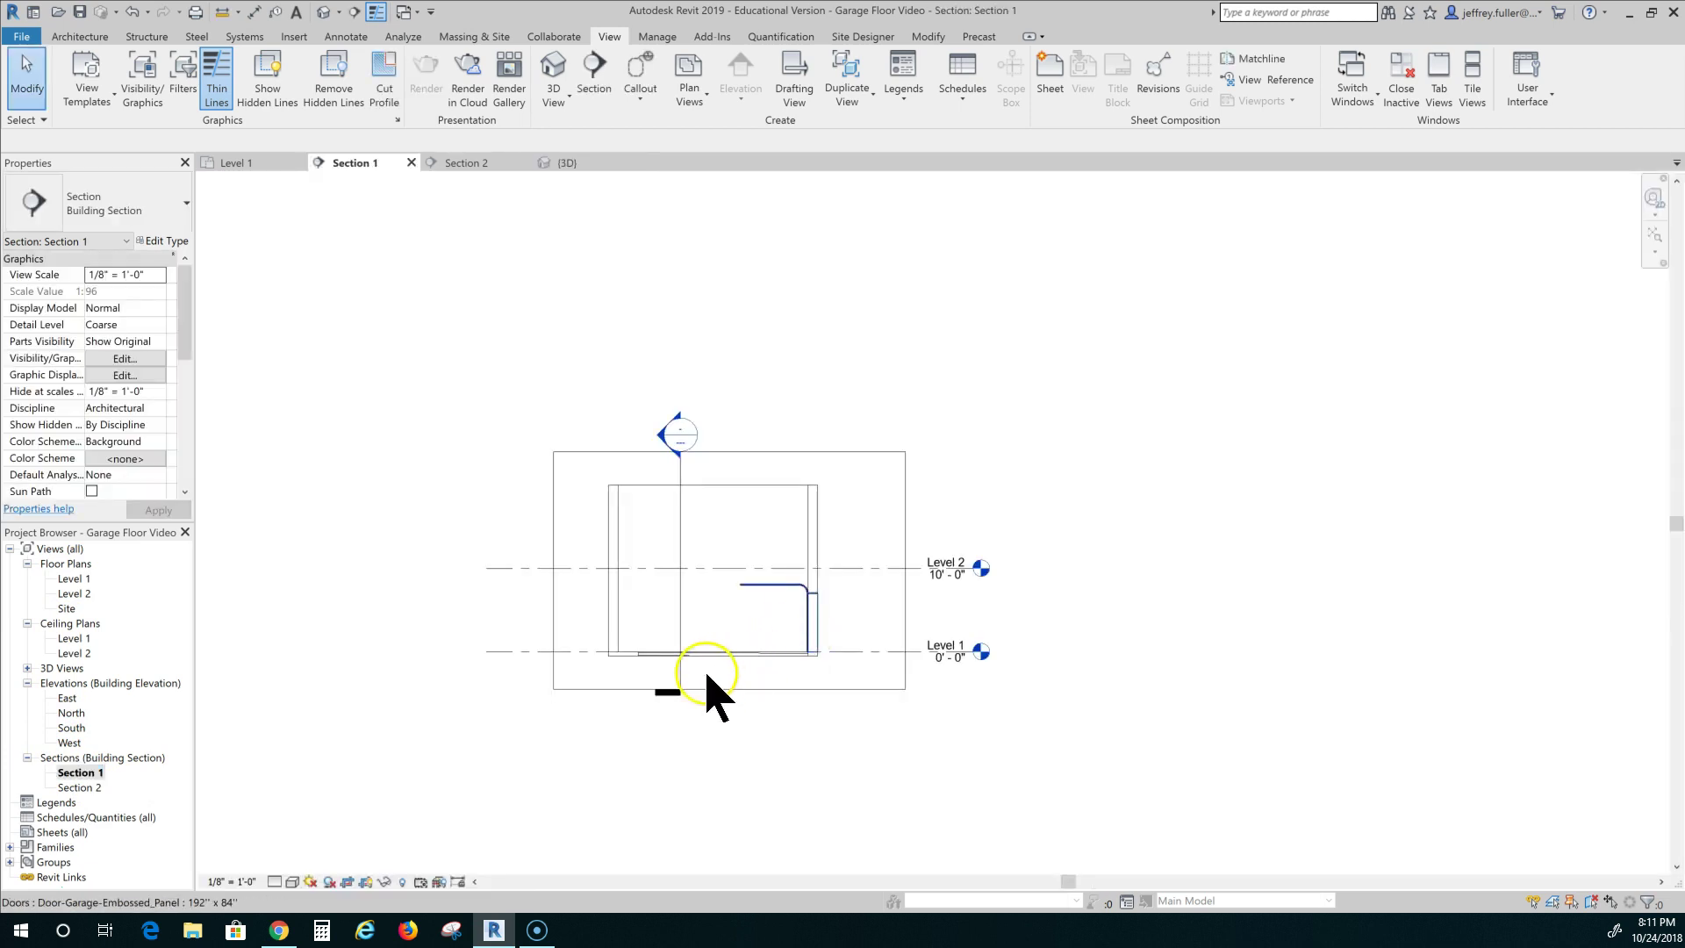
{"action": "scroll", "coordinate": [693, 697], "scroll_direction": "up", "scroll_amount": 4}
{"action": "scroll", "coordinate": [690, 688], "scroll_direction": "up", "scroll_amount": 2}
{"action": "middle_click_drag", "start_coordinate": [689, 689], "coordinate": [812, 740]}
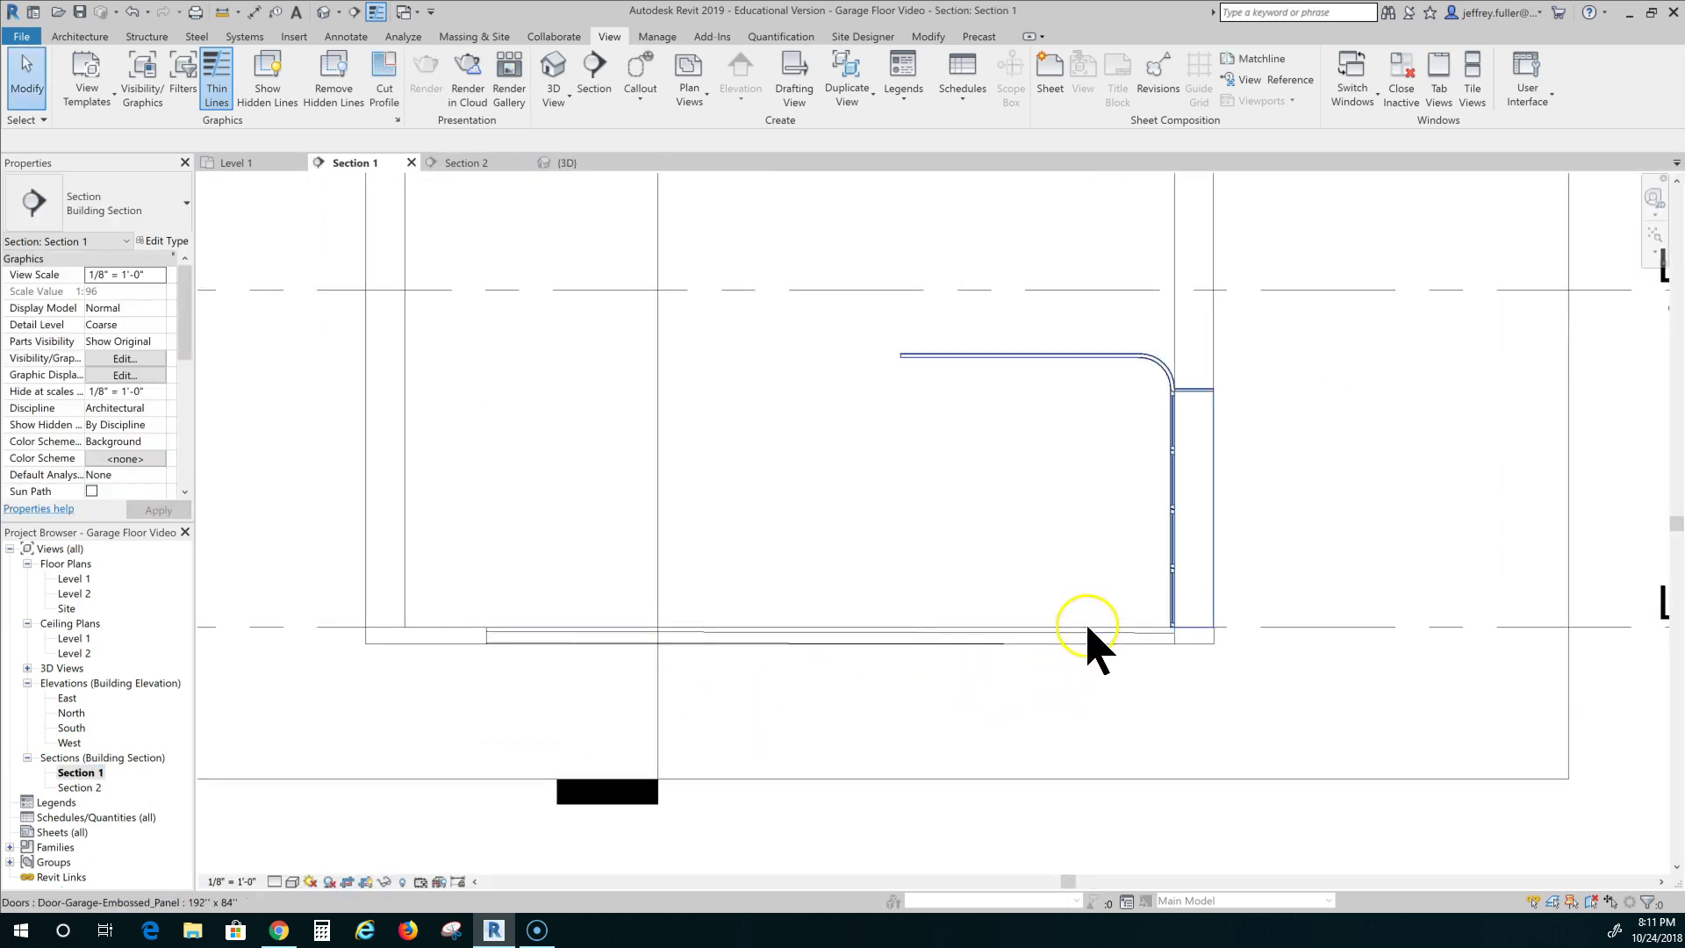
{"action": "scroll", "coordinate": [515, 693], "scroll_direction": "up", "scroll_amount": 3}
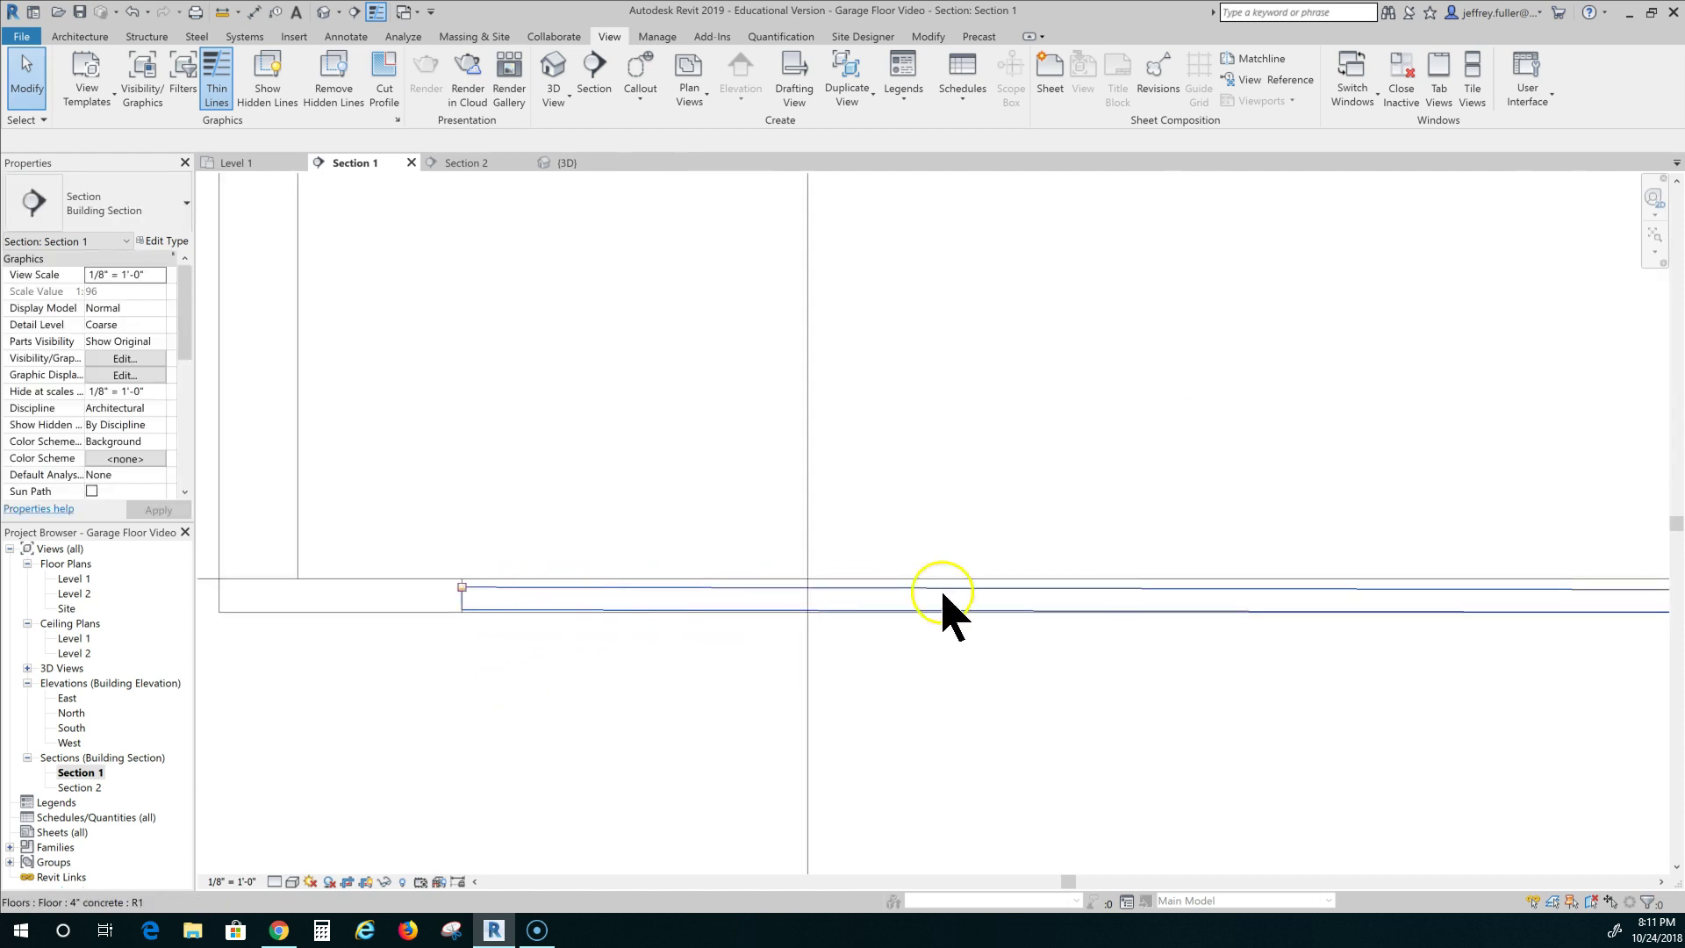
{"action": "scroll", "coordinate": [1079, 615], "scroll_direction": "down", "scroll_amount": 3}
{"action": "middle_click_drag", "start_coordinate": [829, 622], "coordinate": [511, 700]}
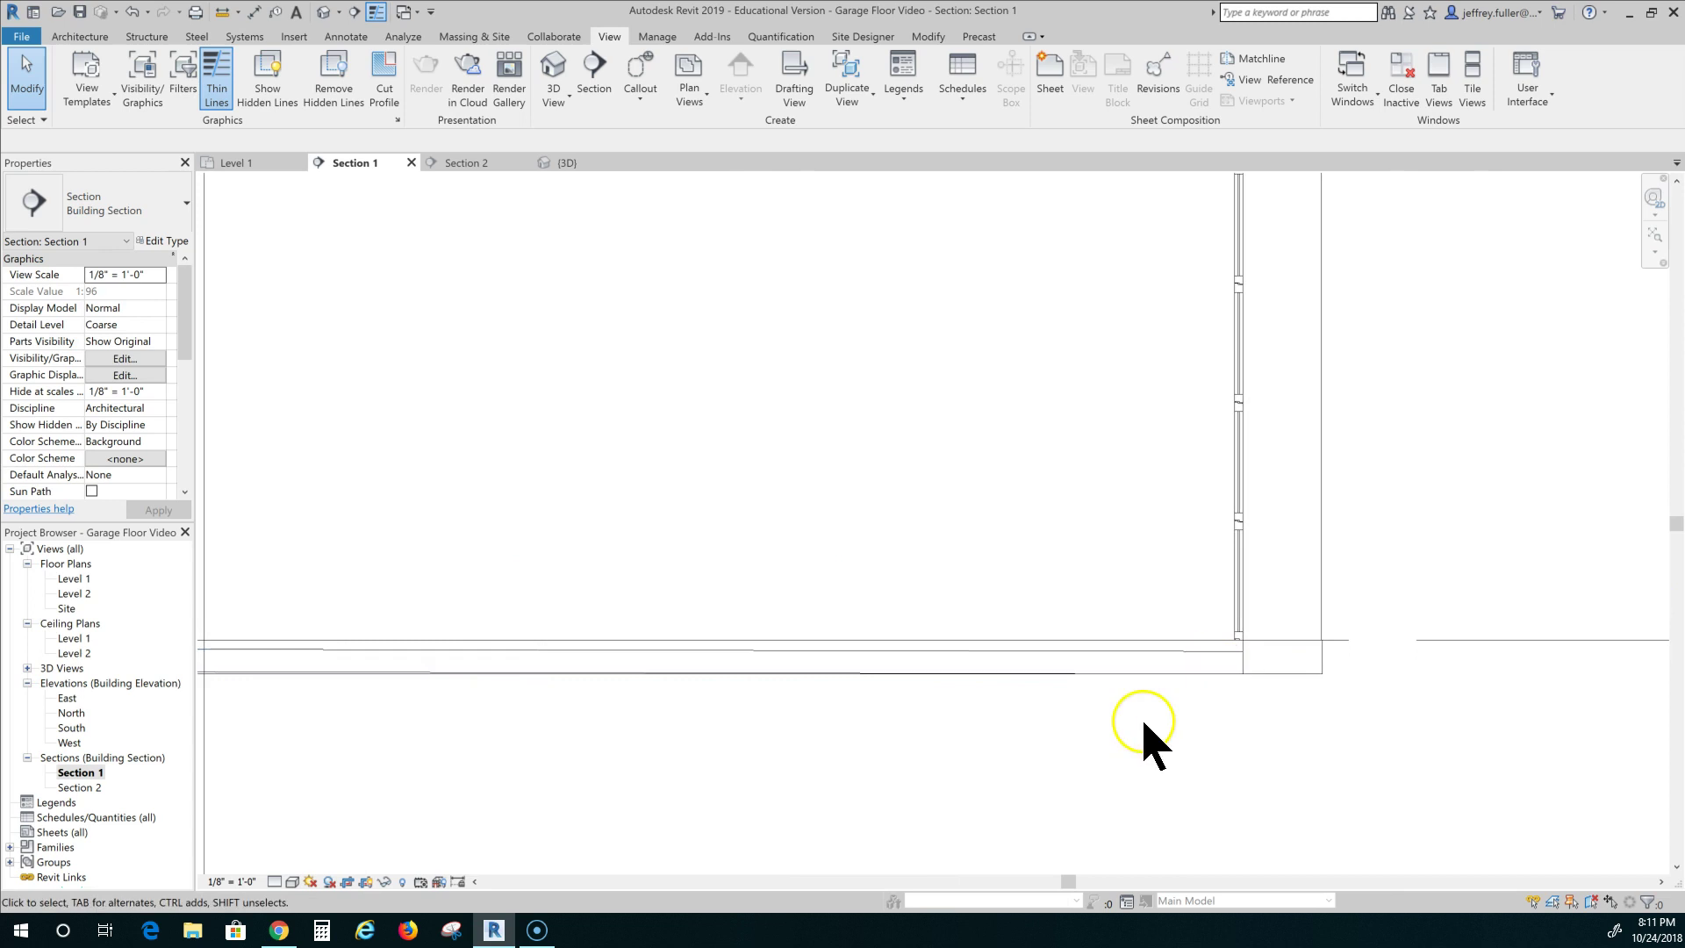
{"action": "middle_click_drag", "start_coordinate": [1126, 728], "coordinate": [1169, 745]}
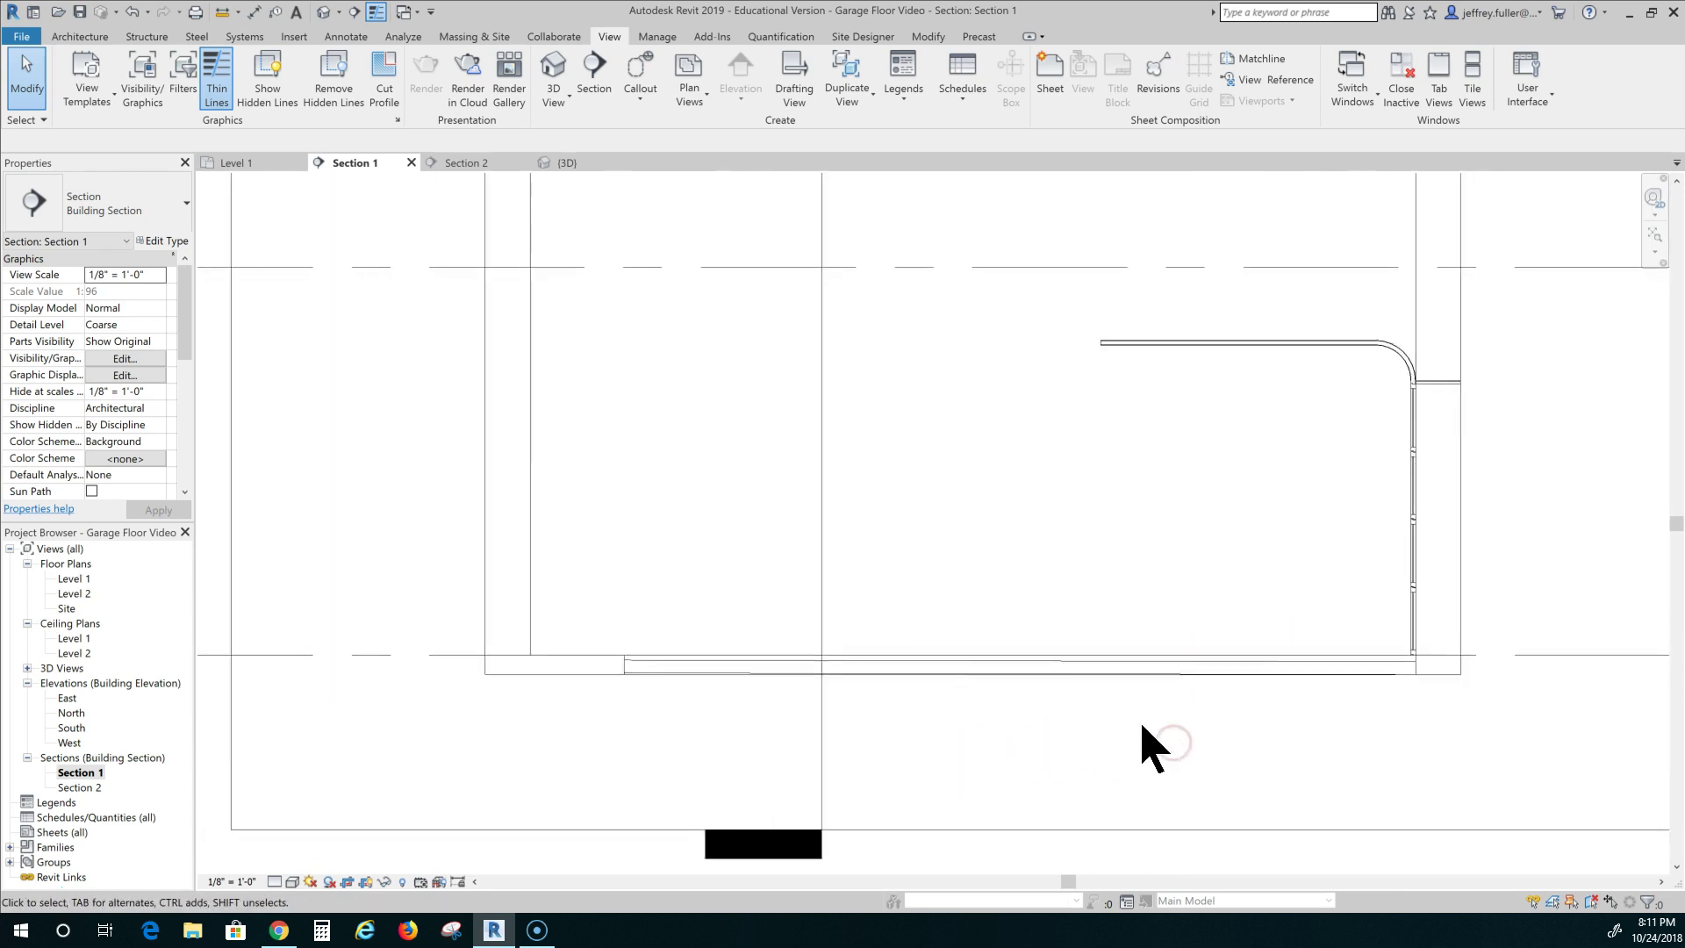